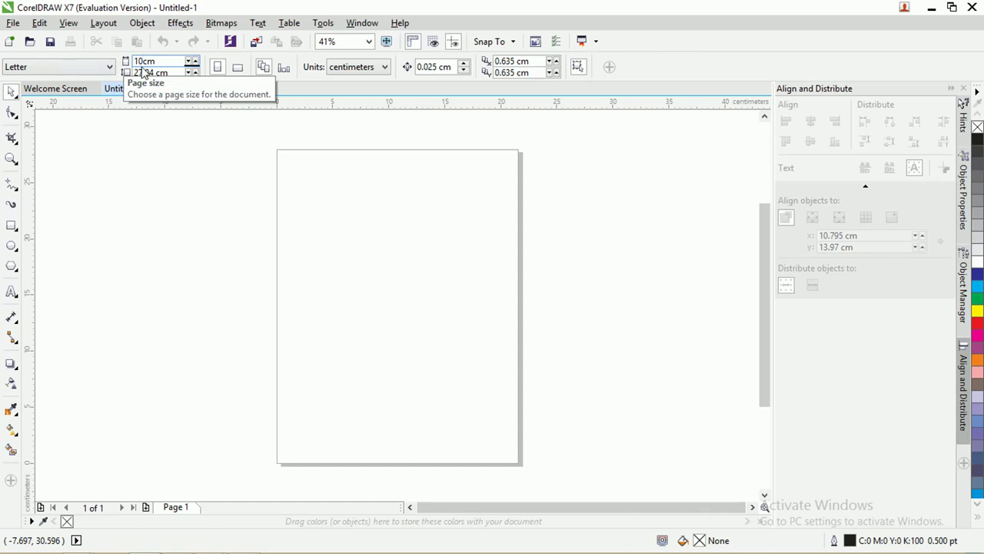
- Set the page size to 10 cm by 10 cm and zoom to fit the page
{"action": "double_click", "coordinate": [146, 72]}
{"action": "type", "text": "10cm"}
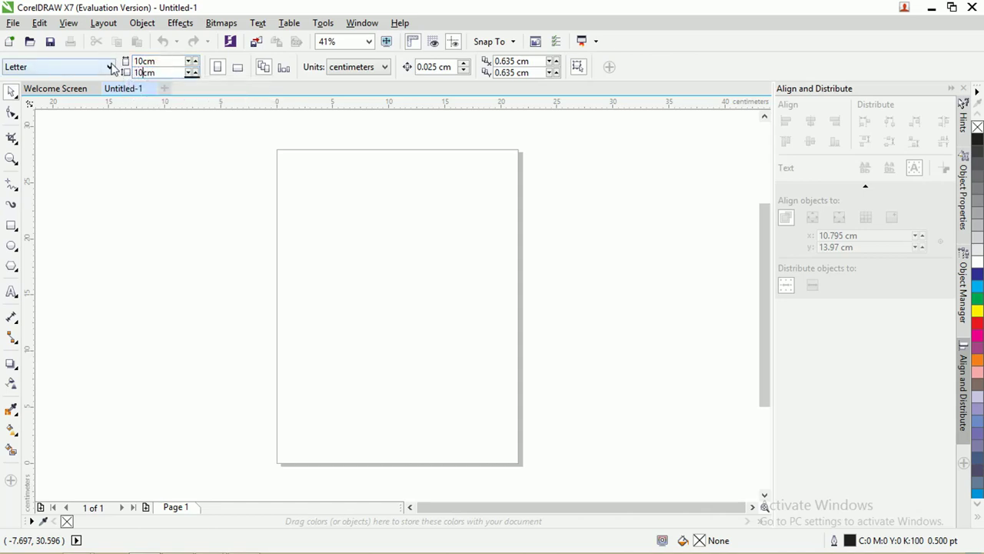
{"action": "type", "text": "0"}
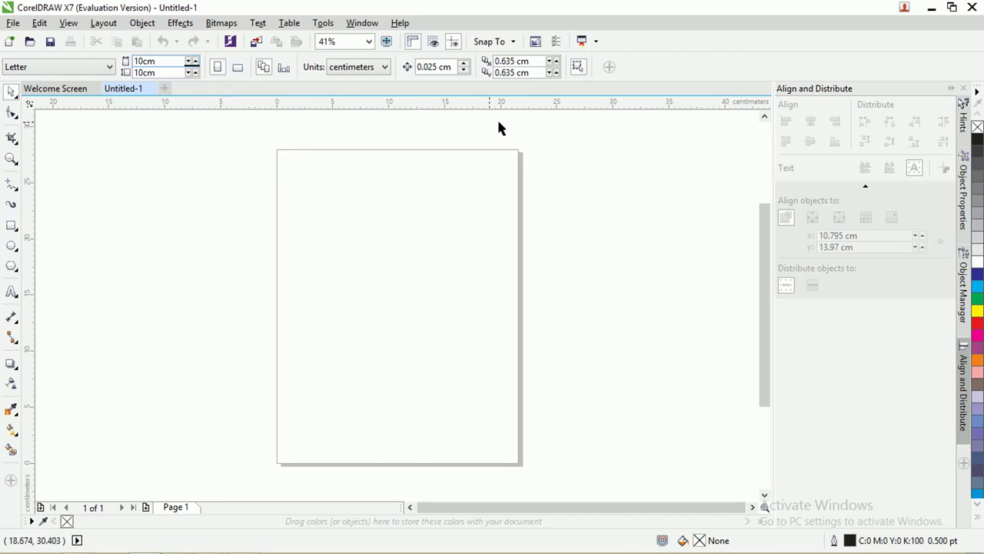
{"action": "left_click", "coordinate": [368, 163]}
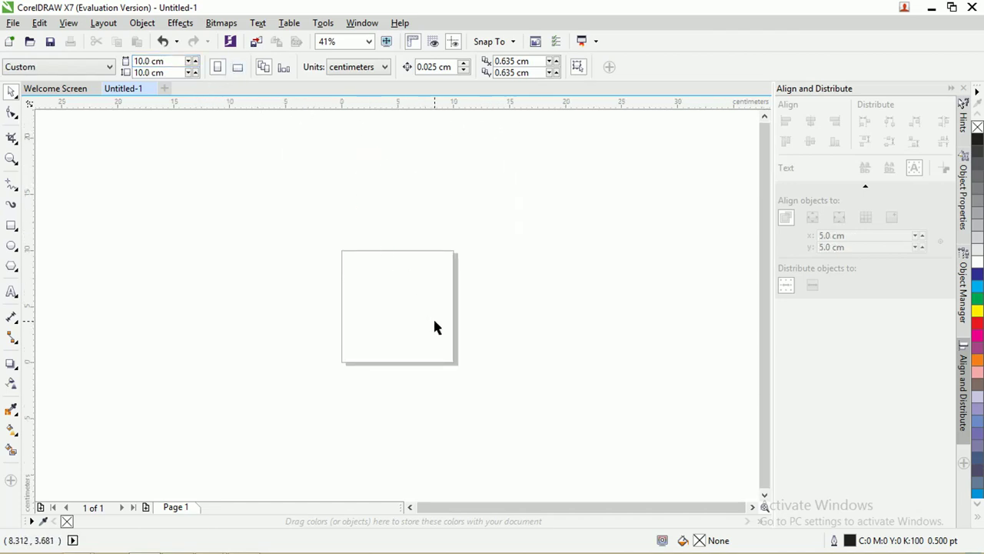
{"action": "scroll", "coordinate": [403, 308], "scroll_direction": "left", "scroll_amount": 1}
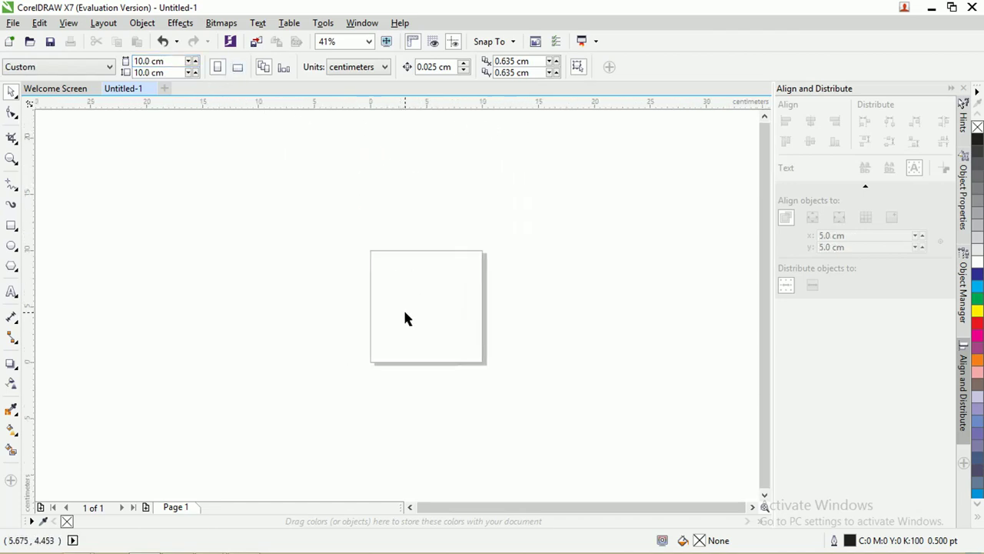
{"action": "left_click", "coordinate": [369, 41]}
{"action": "left_click", "coordinate": [352, 57]}
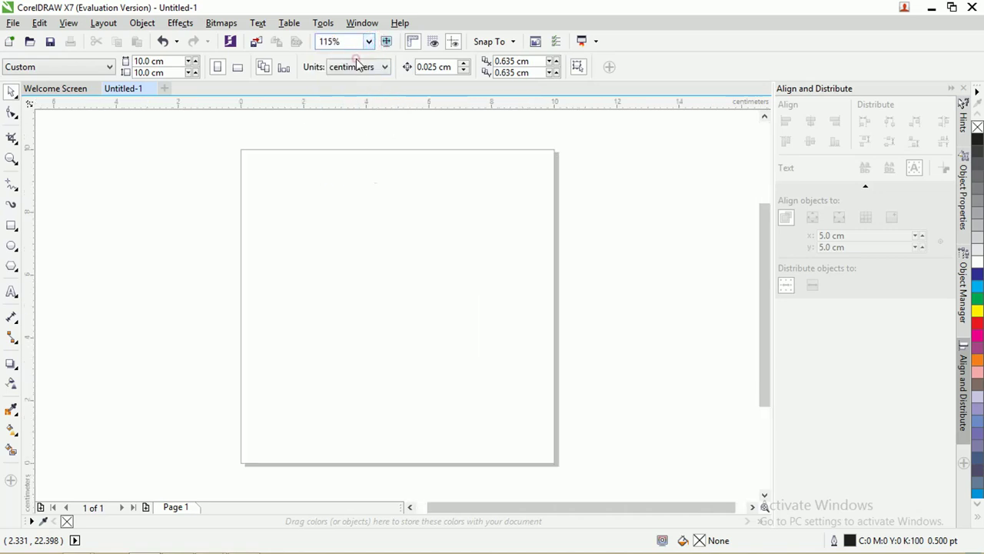
- Create a 10 cm by 10 cm rectangle that matches the page and select it
{"action": "double_click", "coordinate": [11, 226]}
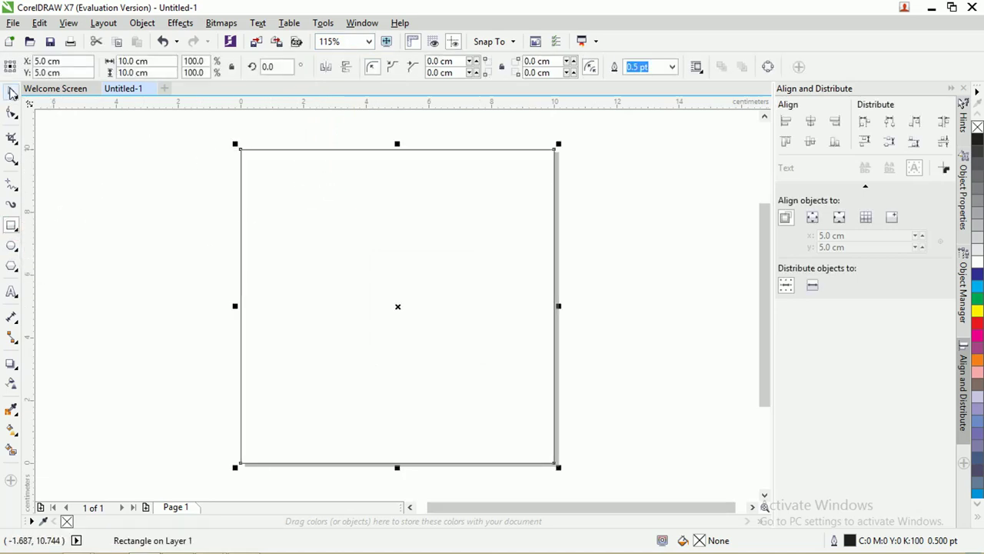
{"action": "left_click", "coordinate": [210, 166]}
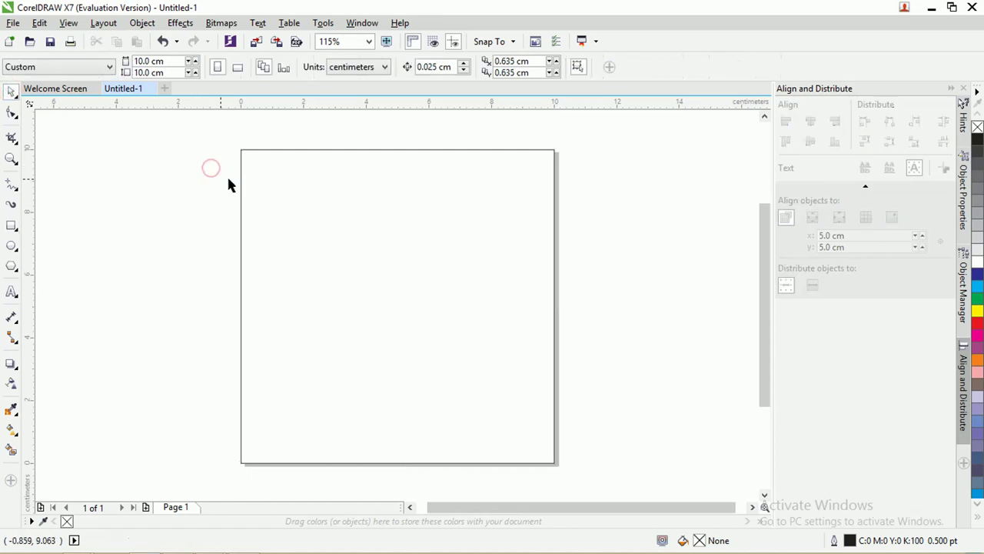
{"action": "left_click", "coordinate": [269, 164]}
- Draw a circle about 8.9 cm in diameter and move it over the left edge of the page, centred near X 0.5, Y 6.4 cm
{"action": "scroll", "coordinate": [178, 220], "scroll_direction": "down", "scroll_amount": 2}
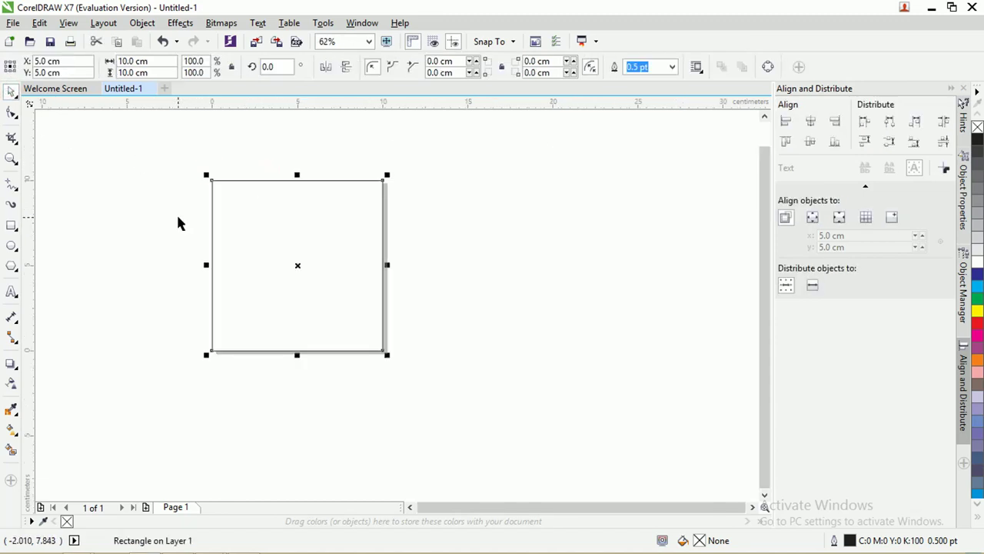
{"action": "scroll", "coordinate": [178, 223], "scroll_direction": "down", "scroll_amount": 1}
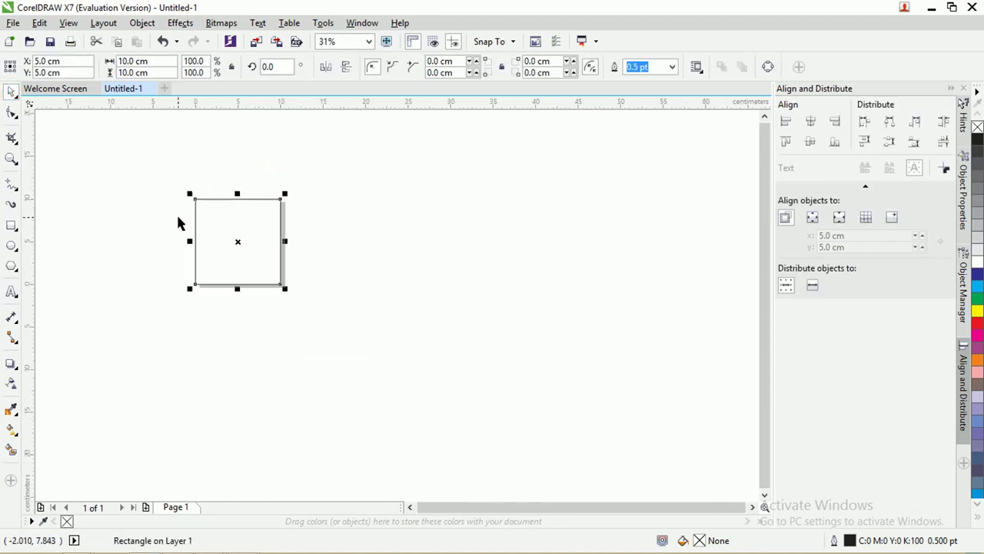
{"action": "left_click", "coordinate": [12, 245]}
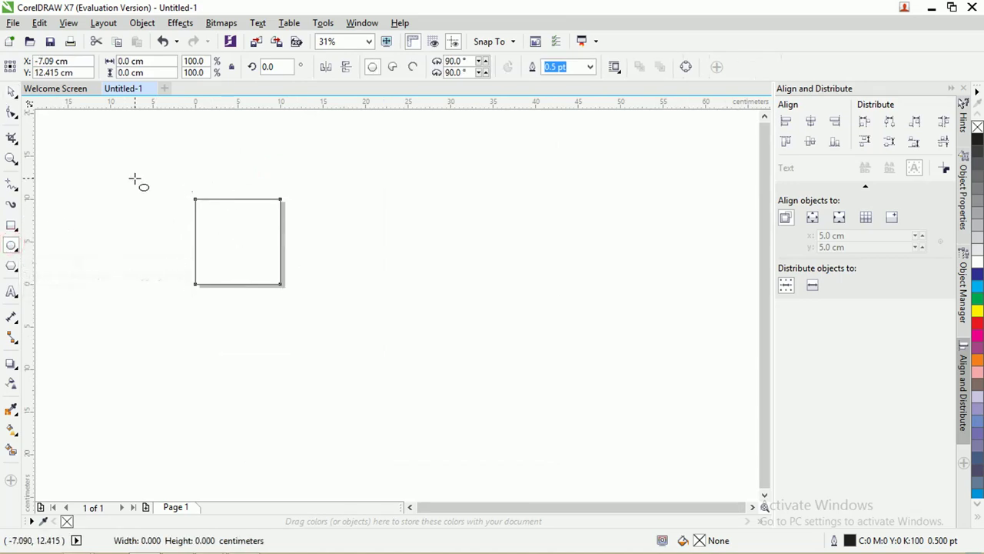
{"action": "left_click_drag", "start_coordinate": [134, 179], "coordinate": [208, 255]}
{"action": "scroll", "coordinate": [208, 254], "scroll_direction": "up", "scroll_amount": 1}
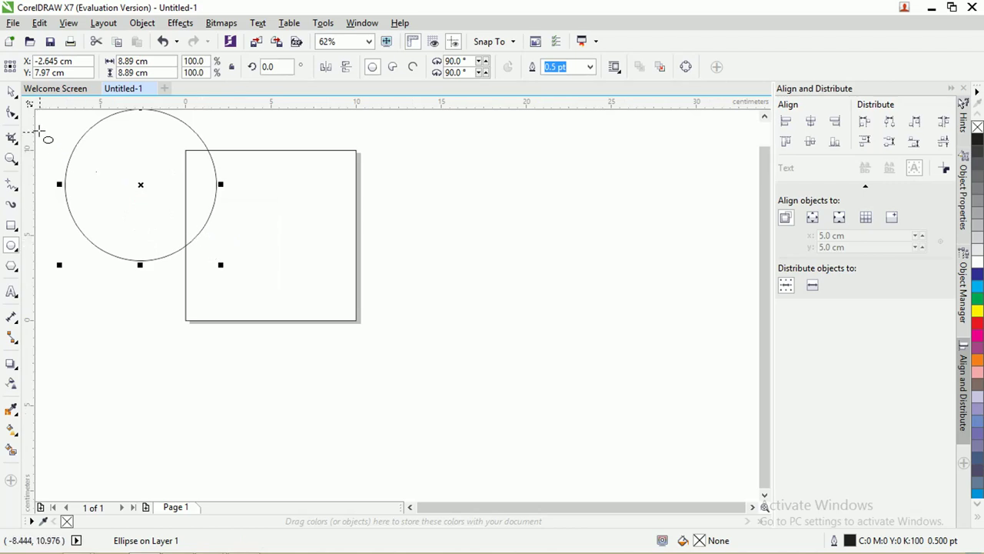
{"action": "key", "text": "space"}
{"action": "left_click_drag", "start_coordinate": [199, 139], "coordinate": [253, 165]}
{"action": "scroll", "coordinate": [237, 171], "scroll_direction": "up", "scroll_amount": 1}
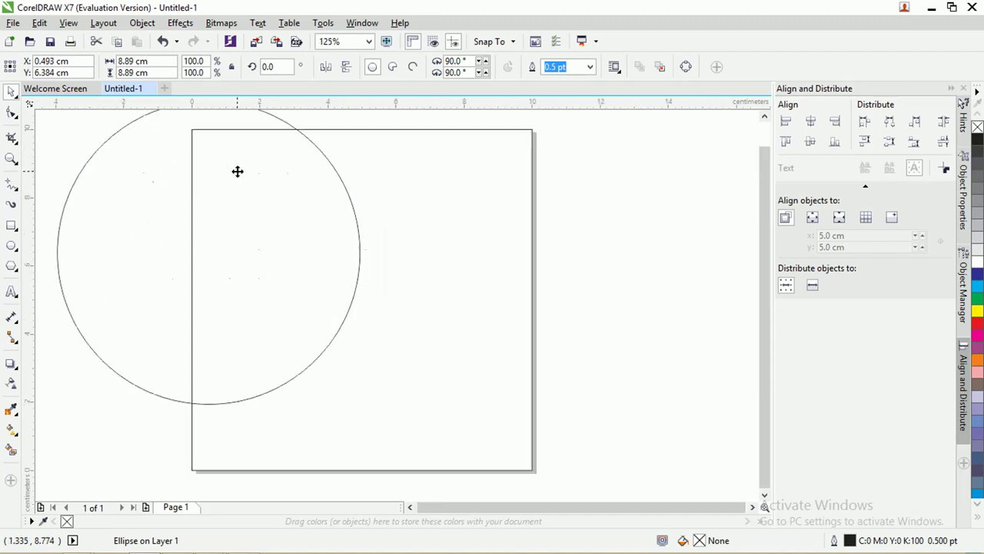
{"action": "scroll", "coordinate": [236, 170], "scroll_direction": "down", "scroll_amount": 1}
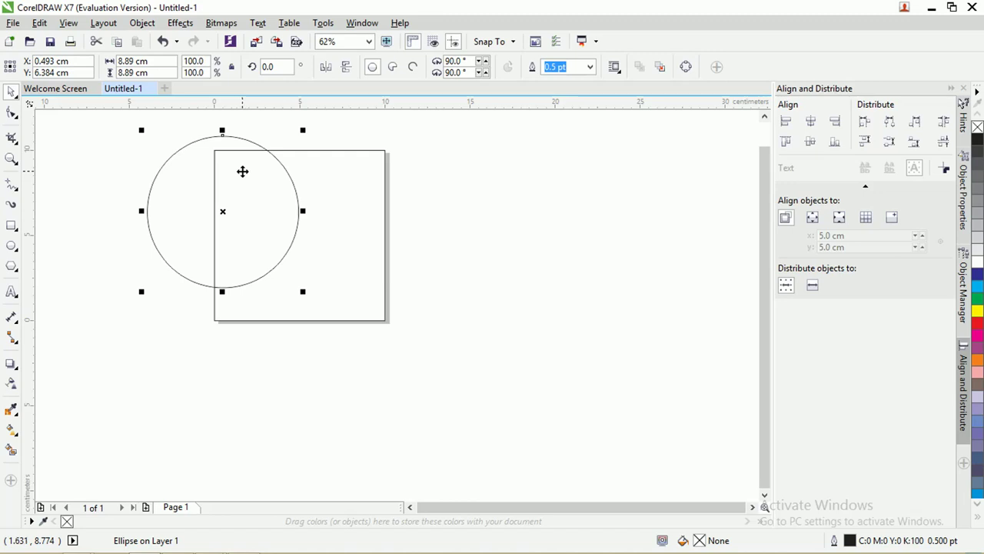
{"action": "key", "text": "ctrl+d"}
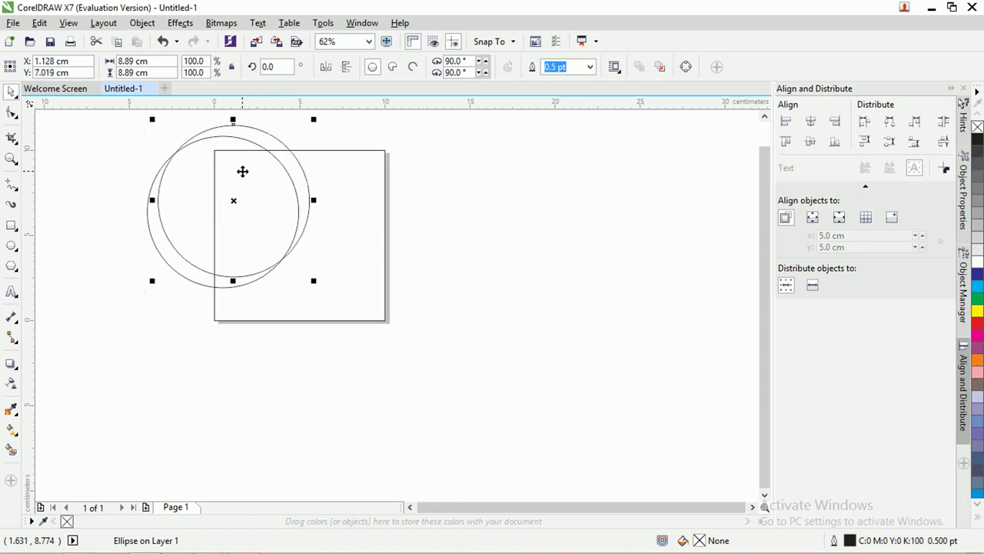
{"action": "key", "text": "ctrl+z"}
{"action": "key", "text": "ctrl+c"}
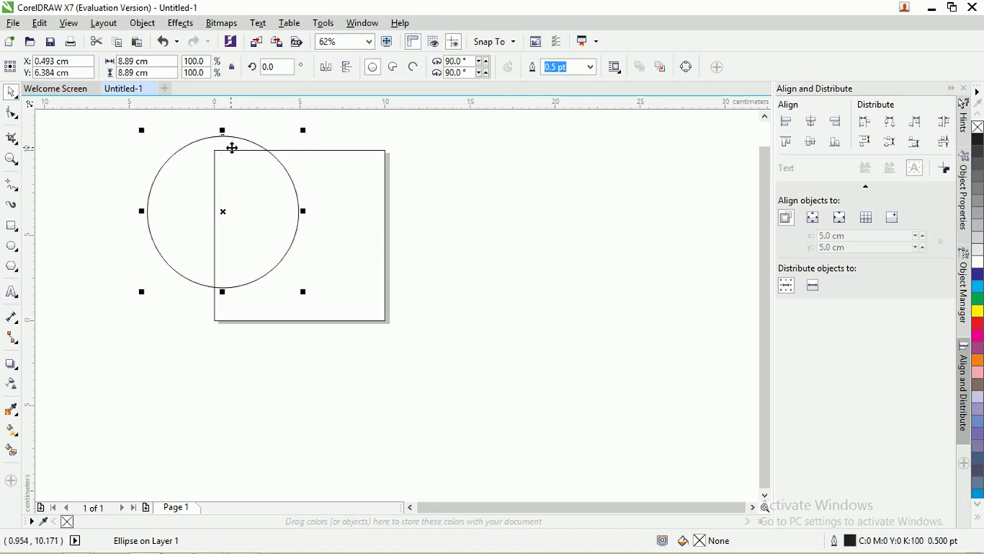
{"action": "key", "text": "ctrl+v"}
{"action": "scroll", "coordinate": [306, 161], "scroll_direction": "up", "scroll_amount": 1}
{"action": "scroll", "coordinate": [306, 160], "scroll_direction": "down", "scroll_amount": 1}
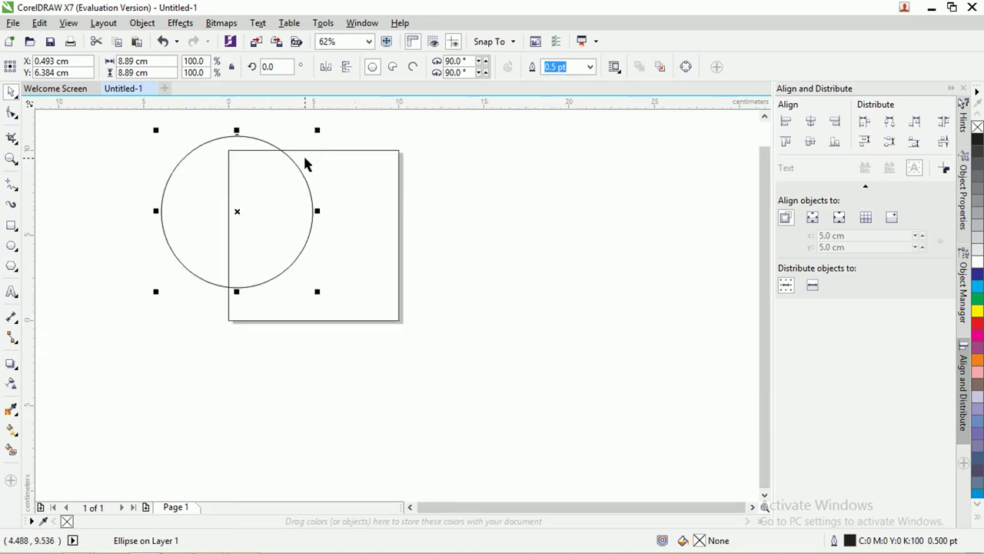
{"action": "left_click_drag", "start_coordinate": [286, 157], "coordinate": [253, 152]}
{"action": "key", "text": "Delete"}
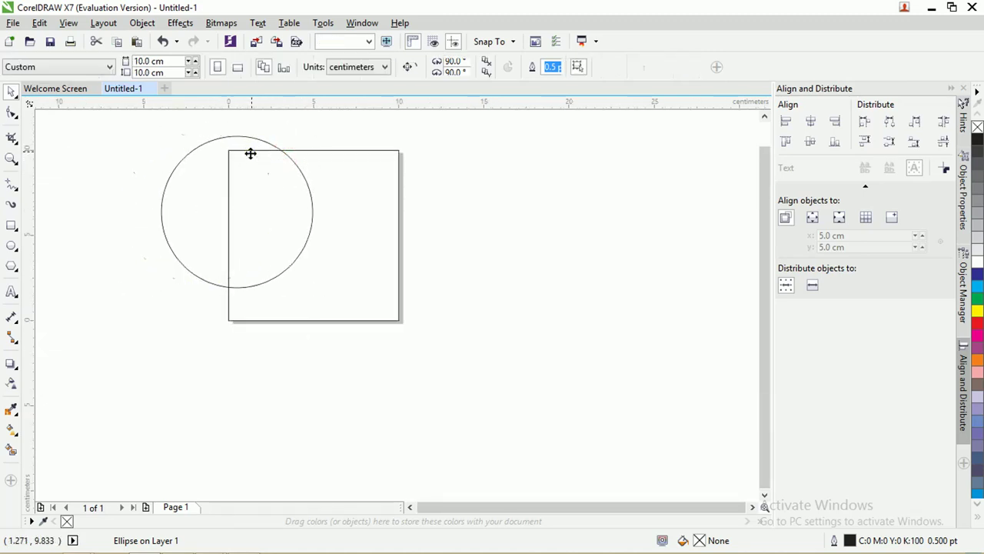
- Make an enlarged concentric copy of the circle, about 9.4 cm in diameter, keeping the original inside it
{"action": "left_click", "coordinate": [278, 150]}
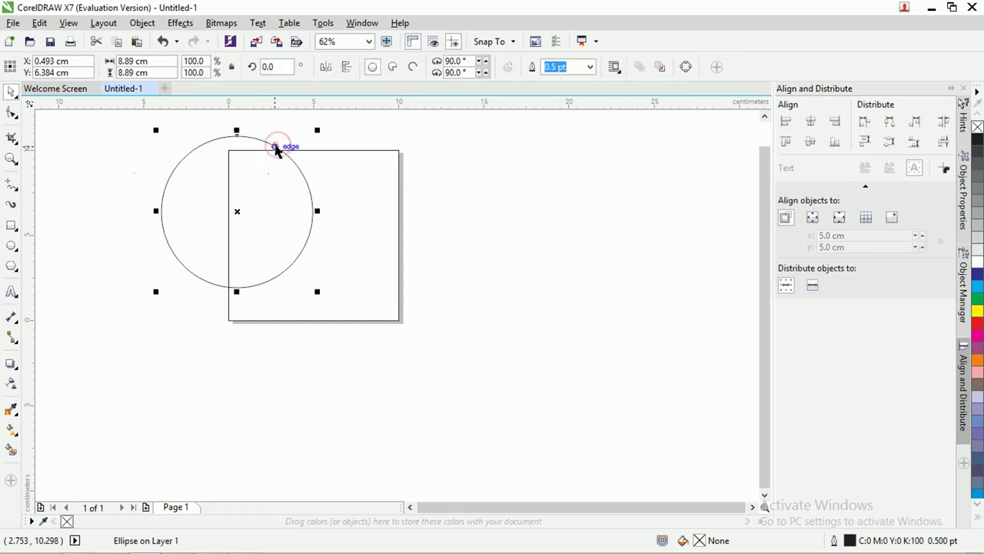
{"action": "left_click_drag", "start_coordinate": [316, 292], "coordinate": [329, 293]}
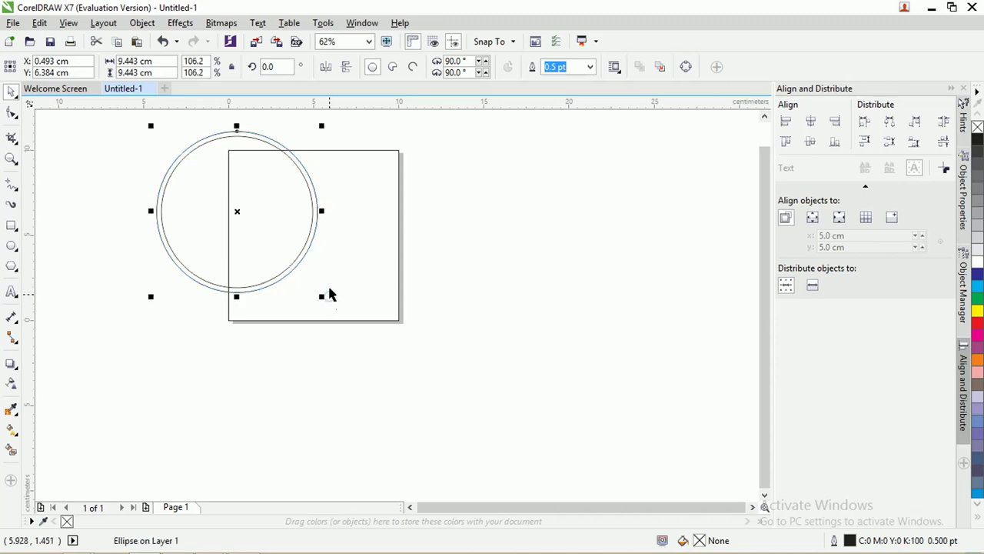
{"action": "scroll", "coordinate": [310, 176], "scroll_direction": "up", "scroll_amount": 2}
{"action": "scroll", "coordinate": [325, 174], "scroll_direction": "up", "scroll_amount": 1}
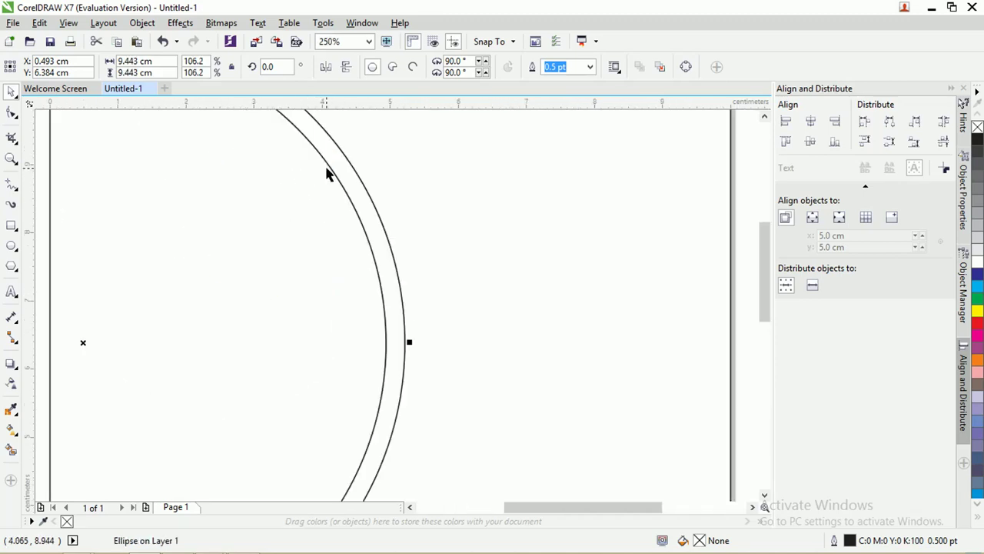
{"action": "scroll", "coordinate": [326, 174], "scroll_direction": "down", "scroll_amount": 2}
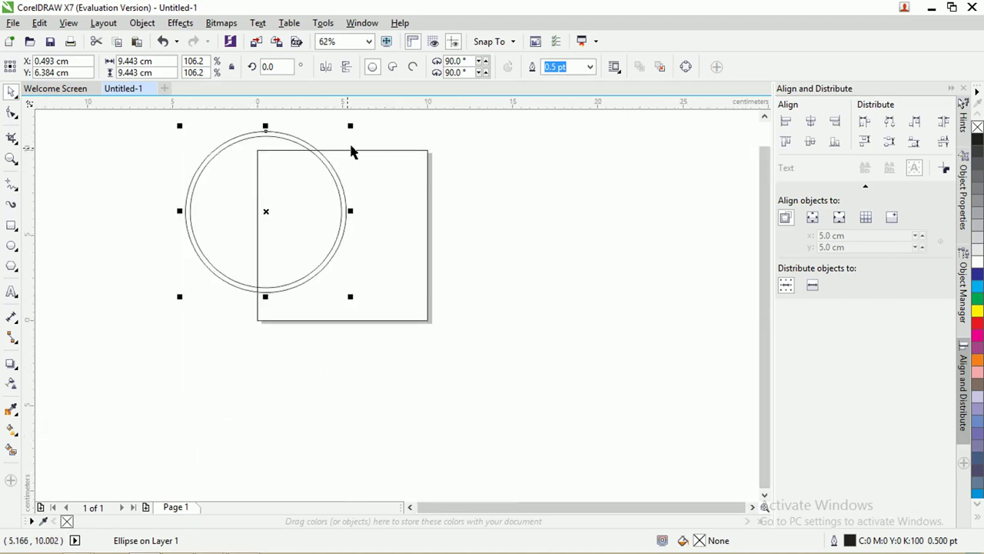
- Copy the outer circle down to the right, centred near X 9.1, Y 3.0 cm, slightly overlapping the concentric pair
{"action": "left_click", "coordinate": [351, 152]}
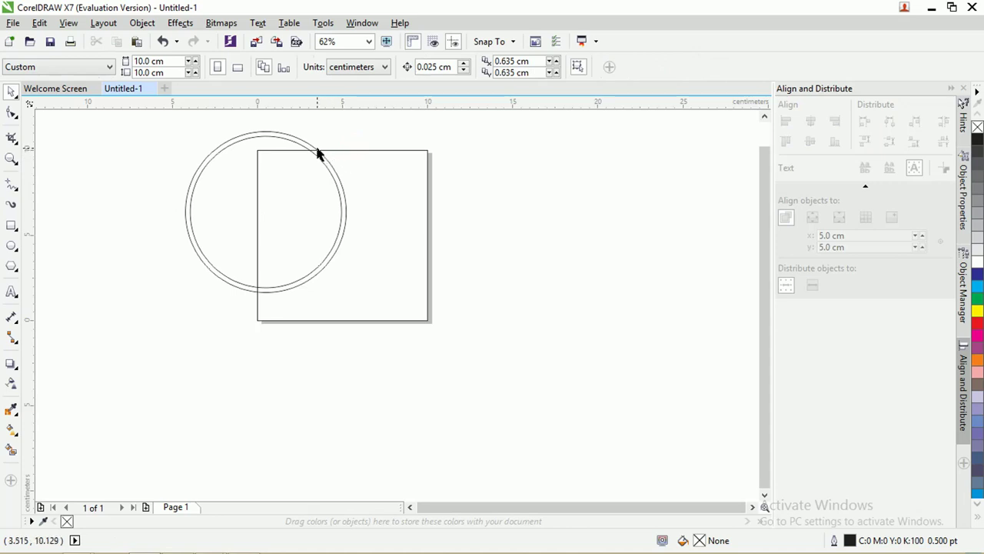
{"action": "left_click", "coordinate": [320, 149]}
{"action": "left_click_drag", "start_coordinate": [320, 149], "coordinate": [461, 205]}
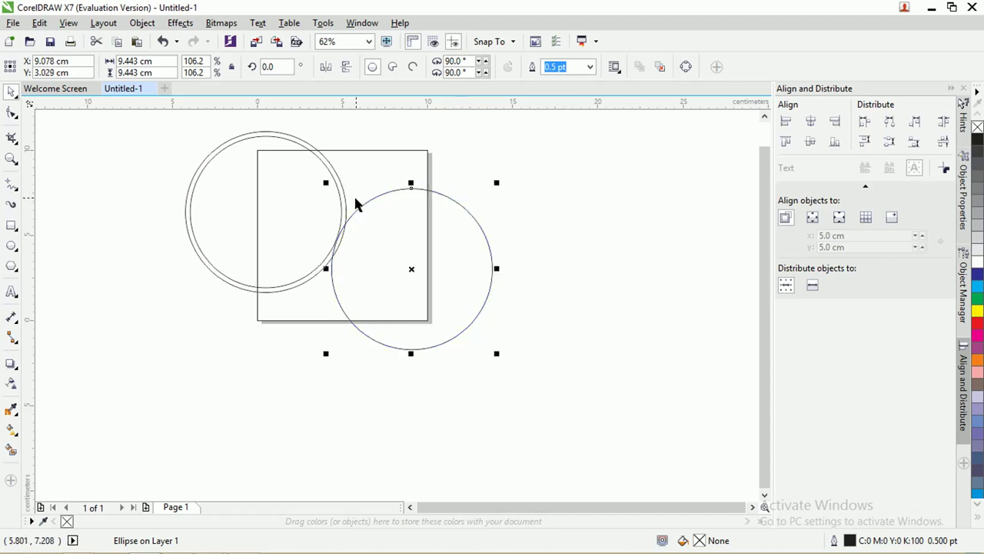
{"action": "scroll", "coordinate": [356, 207], "scroll_direction": "left", "scroll_amount": 2}
{"action": "scroll", "coordinate": [379, 192], "scroll_direction": "up", "scroll_amount": 3}
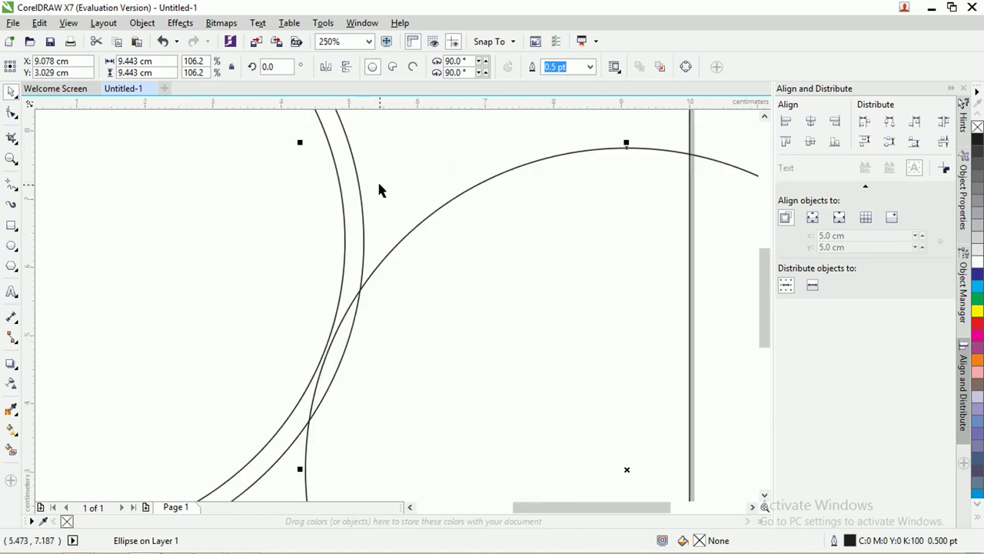
{"action": "scroll", "coordinate": [375, 188], "scroll_direction": "down", "scroll_amount": 3}
{"action": "scroll", "coordinate": [374, 188], "scroll_direction": "up", "scroll_amount": 1}
{"action": "scroll", "coordinate": [398, 173], "scroll_direction": "down", "scroll_amount": 1}
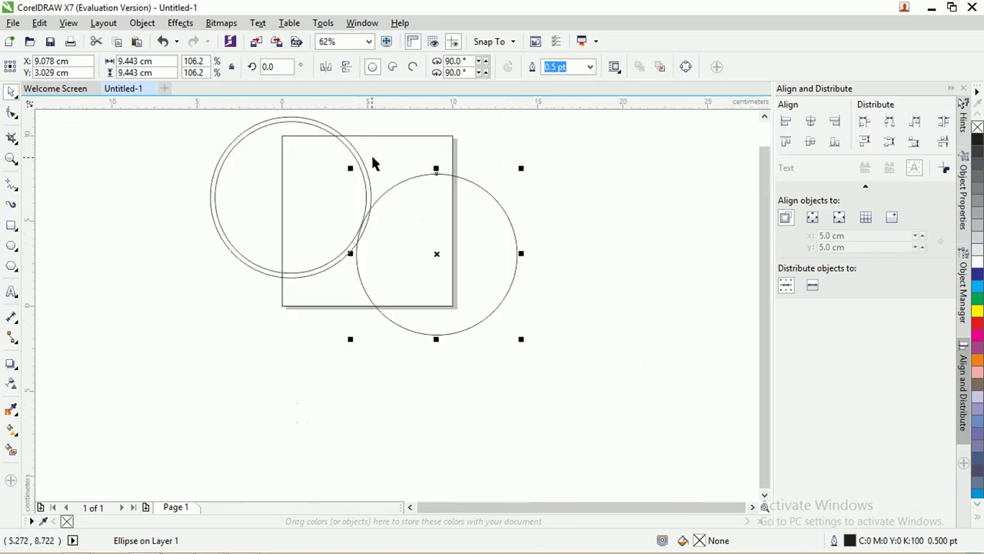
{"action": "left_click", "coordinate": [364, 132]}
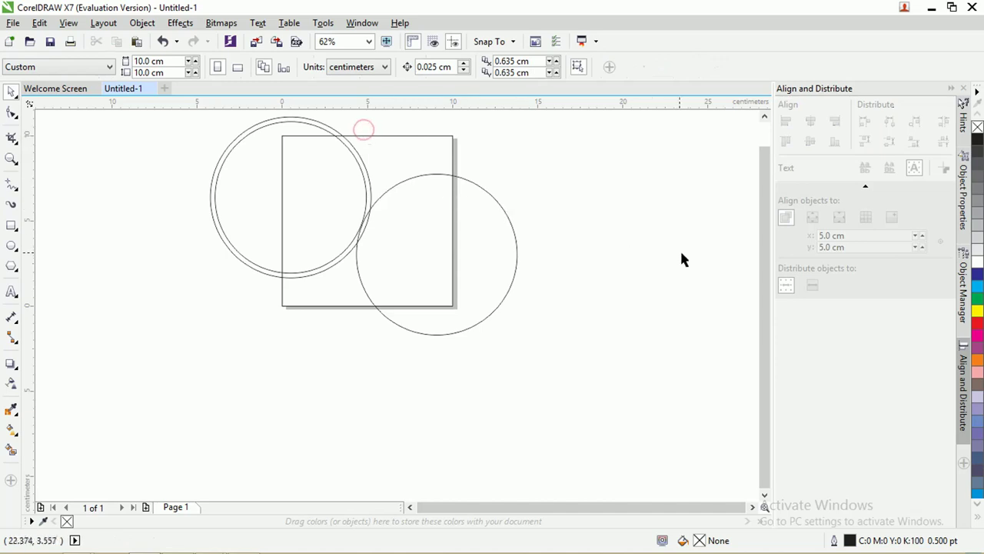
- Shift the two concentric circles slightly up and left to about X 0.4, Y 6.8 cm, and enlarge them together to about 9.6 cm
{"action": "scroll", "coordinate": [670, 260], "scroll_direction": "up", "scroll_amount": 2}
{"action": "scroll", "coordinate": [612, 274], "scroll_direction": "down", "scroll_amount": 3}
{"action": "key", "text": "z"}
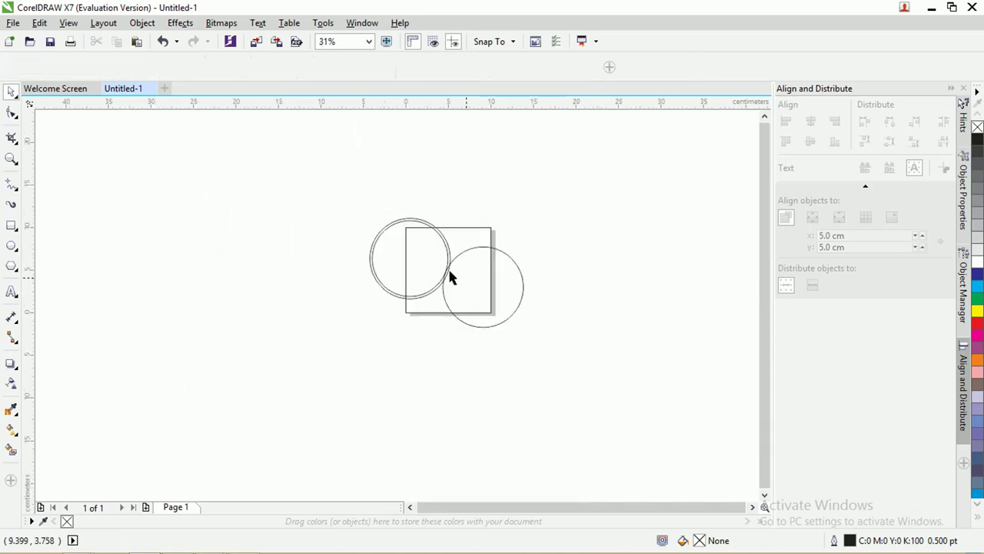
{"action": "left_click_drag", "start_coordinate": [327, 203], "coordinate": [595, 350]}
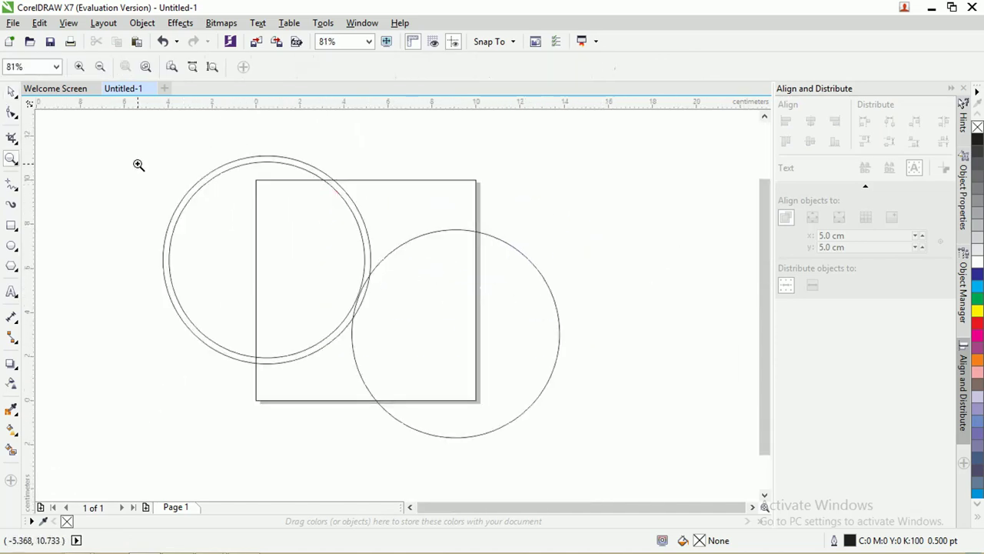
{"action": "left_click", "coordinate": [11, 91]}
{"action": "left_click_drag", "start_coordinate": [90, 131], "coordinate": [375, 384]}
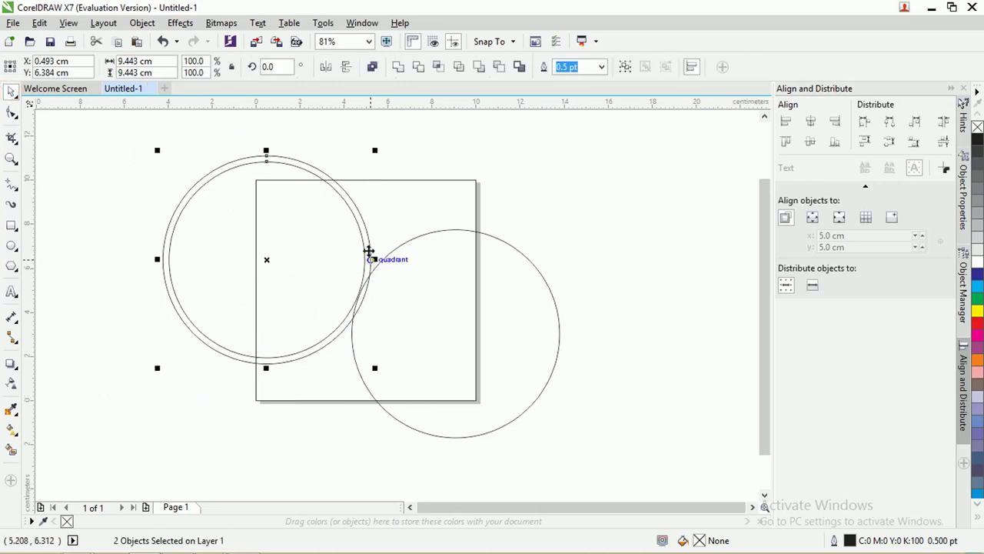
{"action": "left_click_drag", "start_coordinate": [363, 232], "coordinate": [360, 224]}
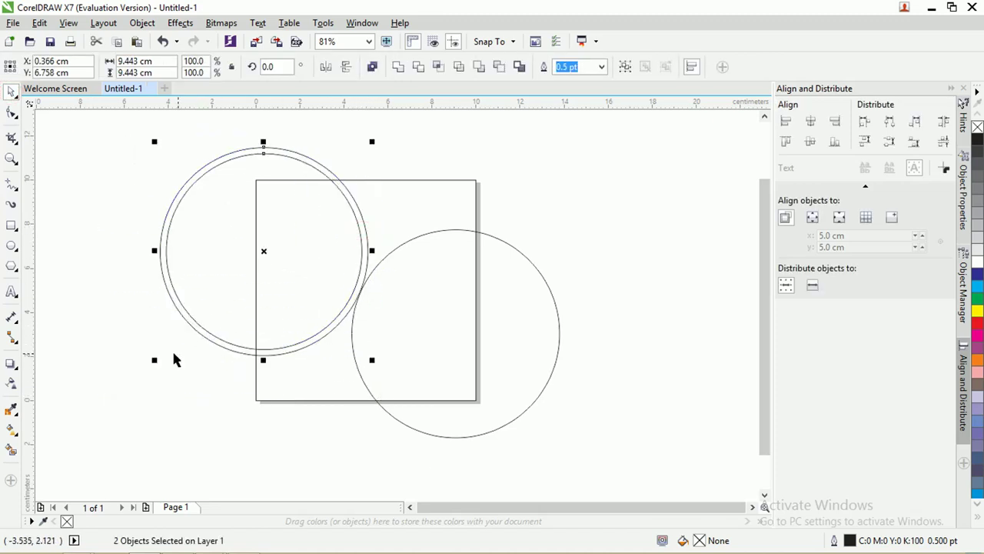
{"action": "left_click_drag", "start_coordinate": [153, 359], "coordinate": [152, 363]}
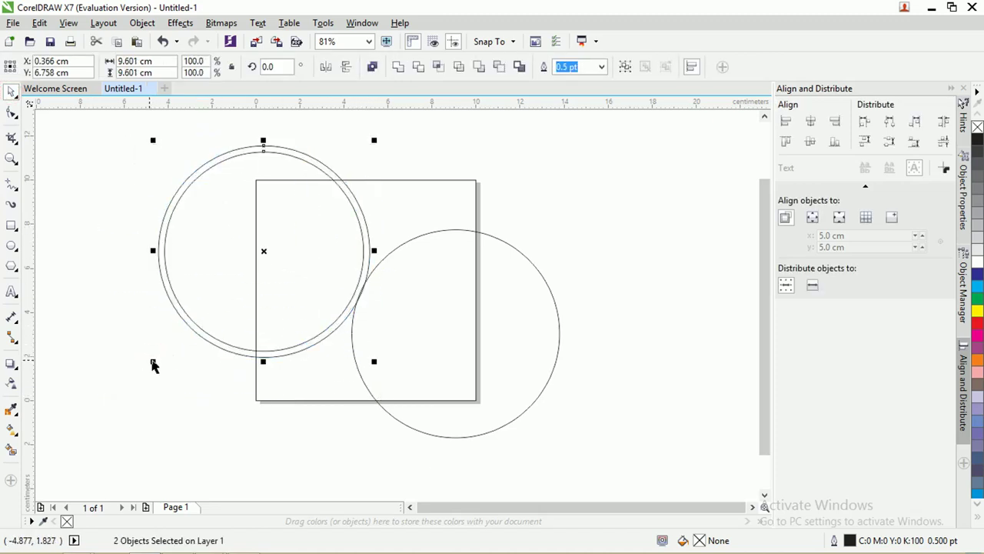
- Move the single lower-right circle slightly upward against the concentric pair and deselect it
{"action": "mouse_move", "coordinate": [494, 238]}
{"action": "left_mouse_down"}
{"action": "mouse_move", "coordinate": [500, 215]}
{"action": "mouse_move", "coordinate": [499, 228]}
{"action": "left_mouse_up"}
{"action": "left_click", "coordinate": [525, 199]}
{"action": "left_click", "coordinate": [525, 201]}
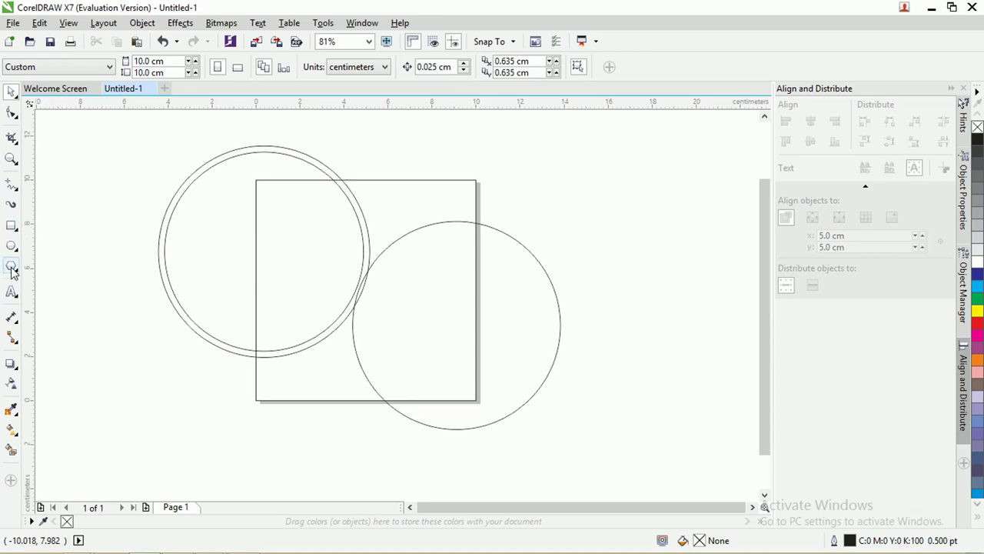
- Draw a square about 4.3 cm wide inside the lower part of the single circle, across the page's lower-right corner
{"action": "left_click", "coordinate": [14, 228]}
{"action": "left_click", "coordinate": [34, 225]}
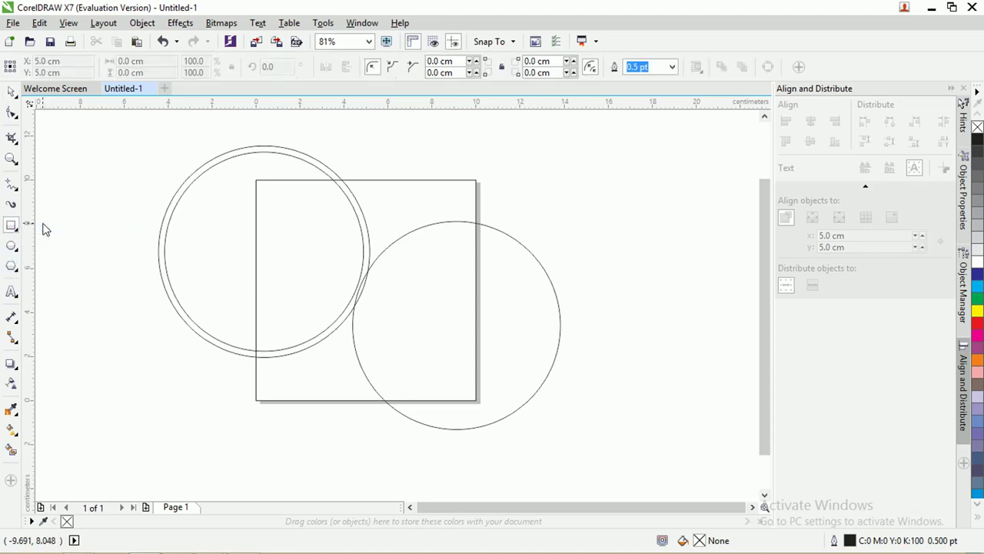
{"action": "left_click_drag", "start_coordinate": [433, 333], "coordinate": [526, 425]}
{"action": "scroll", "coordinate": [463, 384], "scroll_direction": "up", "scroll_amount": 2}
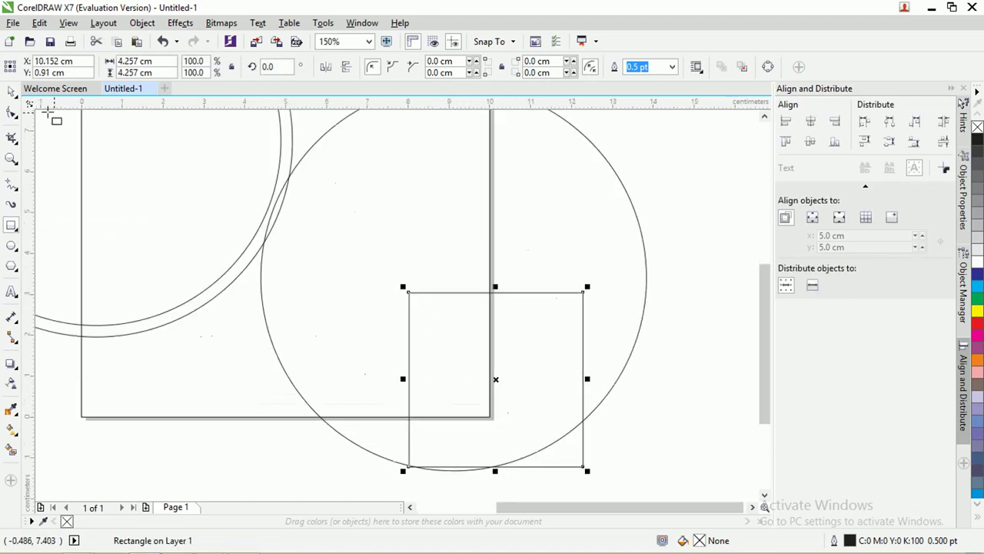
- Round all four corners of the small square to a radius of about 0.82 cm
{"action": "left_click", "coordinate": [11, 112]}
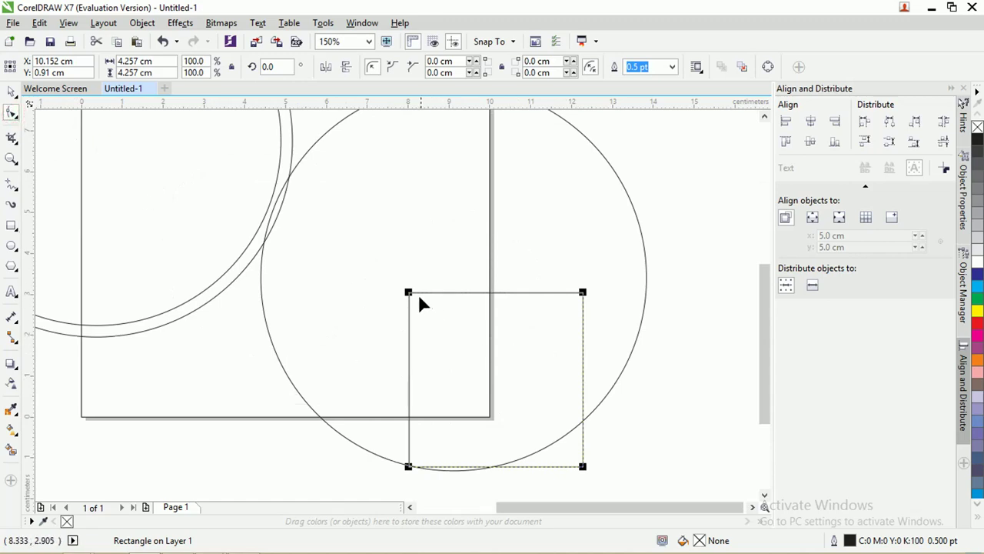
{"action": "left_click_drag", "start_coordinate": [410, 296], "coordinate": [440, 314]}
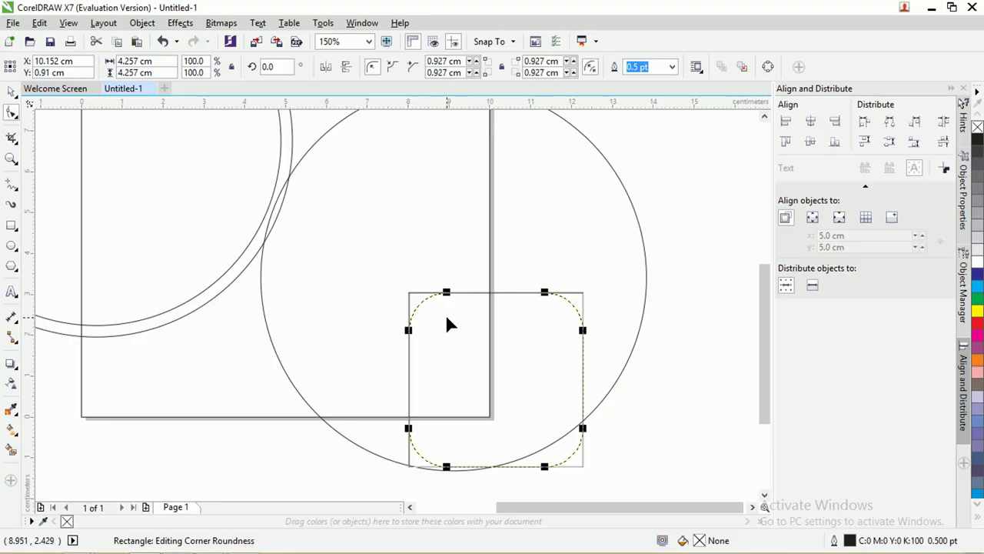
{"action": "left_click_drag", "start_coordinate": [441, 311], "coordinate": [442, 310]}
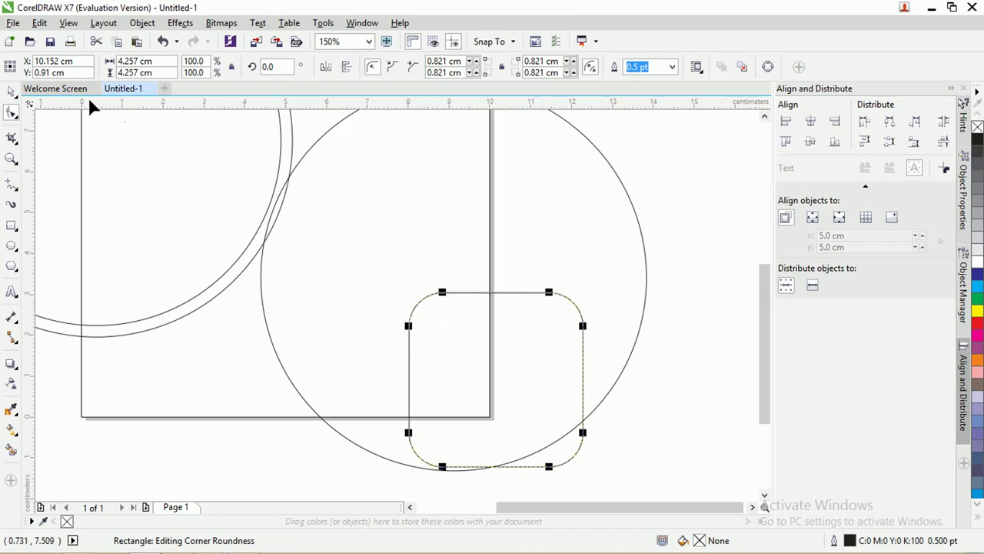
- Rotate the rounded square to about 352.8° and place an overlapping copy at its lower left, centred near X 8.7, Y -0.2 cm
{"action": "left_click", "coordinate": [11, 91]}
{"action": "left_click", "coordinate": [551, 293]}
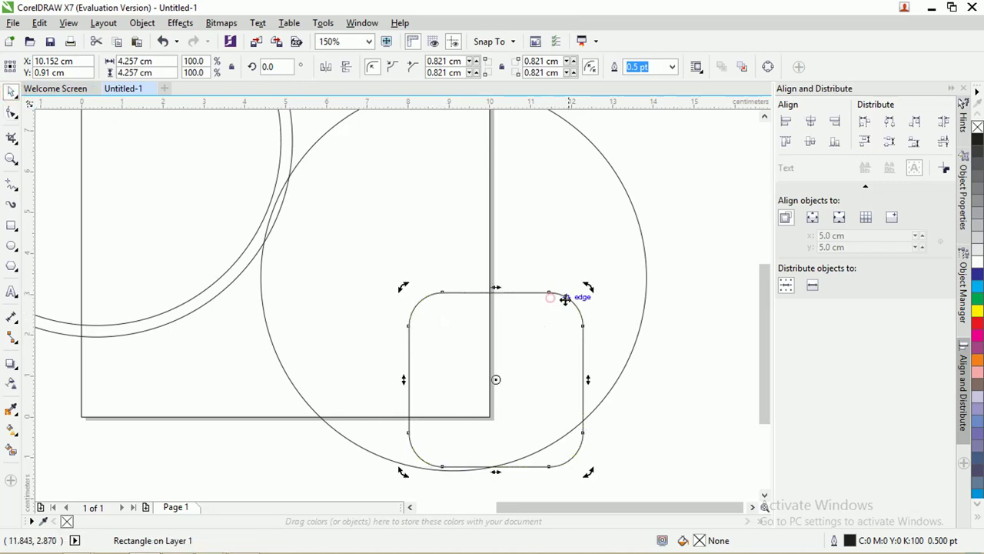
{"action": "left_click_drag", "start_coordinate": [588, 289], "coordinate": [479, 345]}
{"action": "left_click", "coordinate": [572, 303]}
{"action": "left_click", "coordinate": [563, 280]}
{"action": "scroll", "coordinate": [564, 288], "scroll_direction": "down", "scroll_amount": 2}
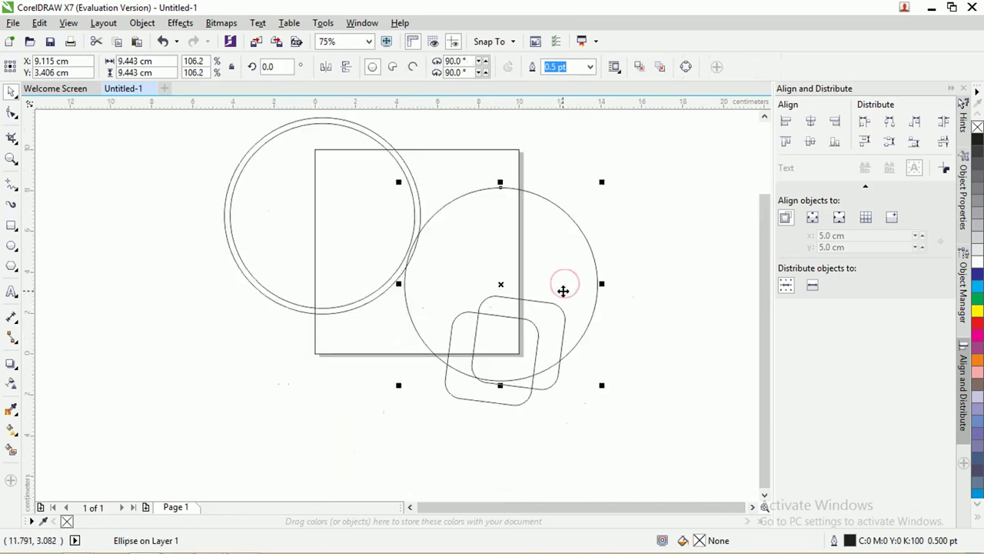
{"action": "scroll", "coordinate": [641, 339], "scroll_direction": "up", "scroll_amount": 2}
{"action": "scroll", "coordinate": [642, 344], "scroll_direction": "down", "scroll_amount": 2}
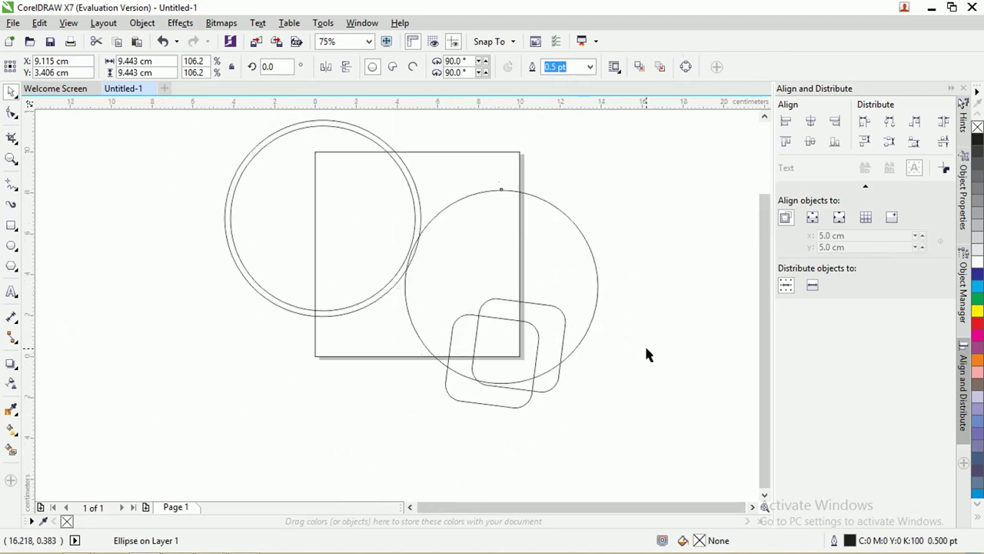
{"action": "left_click", "coordinate": [646, 349]}
{"action": "left_click", "coordinate": [537, 332]}
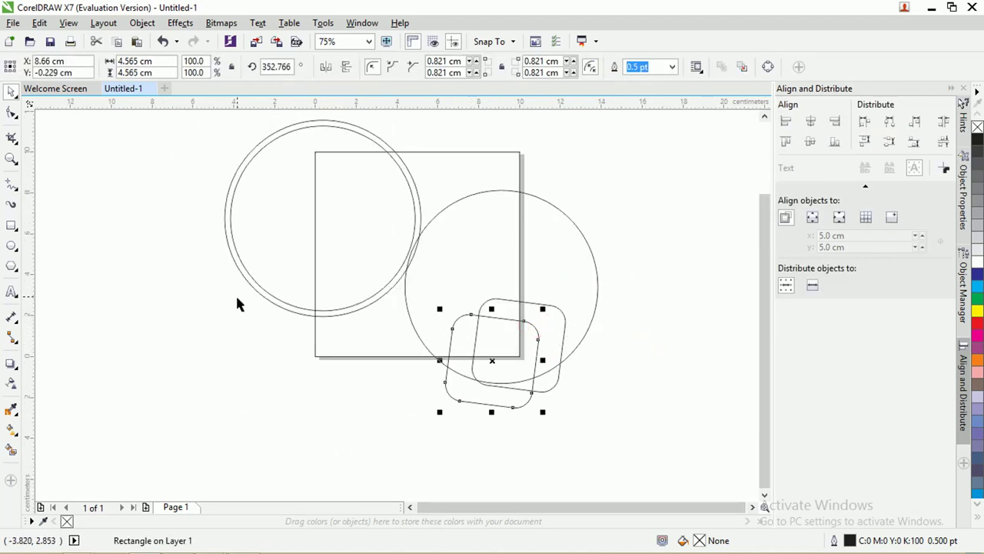
- Draw a rectangle about 6.4 × 2.4 cm across the page's lower-left corner and round its ends fully to about 1.2 cm
{"action": "left_click", "coordinate": [12, 226]}
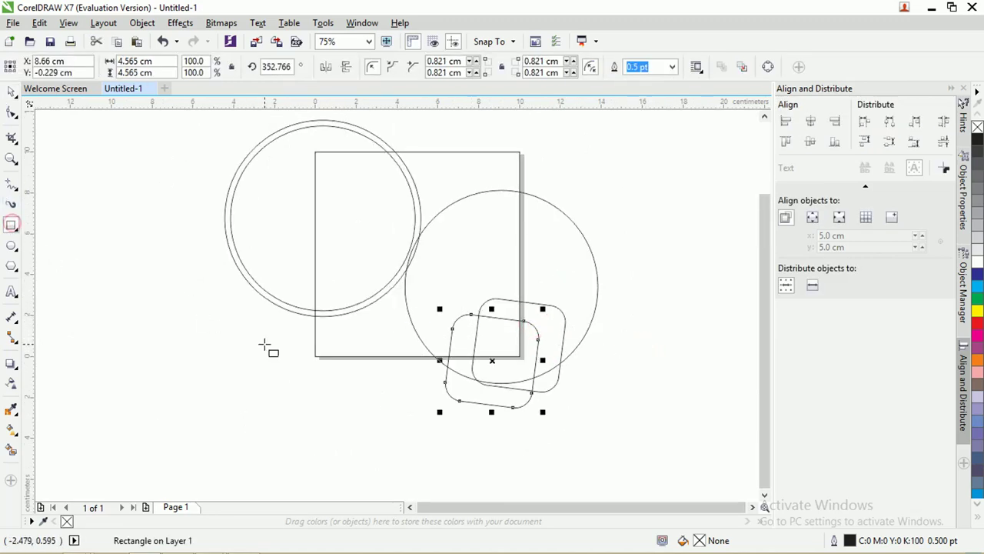
{"action": "left_click_drag", "start_coordinate": [300, 341], "coordinate": [431, 390]}
{"action": "scroll", "coordinate": [418, 367], "scroll_direction": "left", "scroll_amount": 1}
{"action": "left_click", "coordinate": [11, 113]}
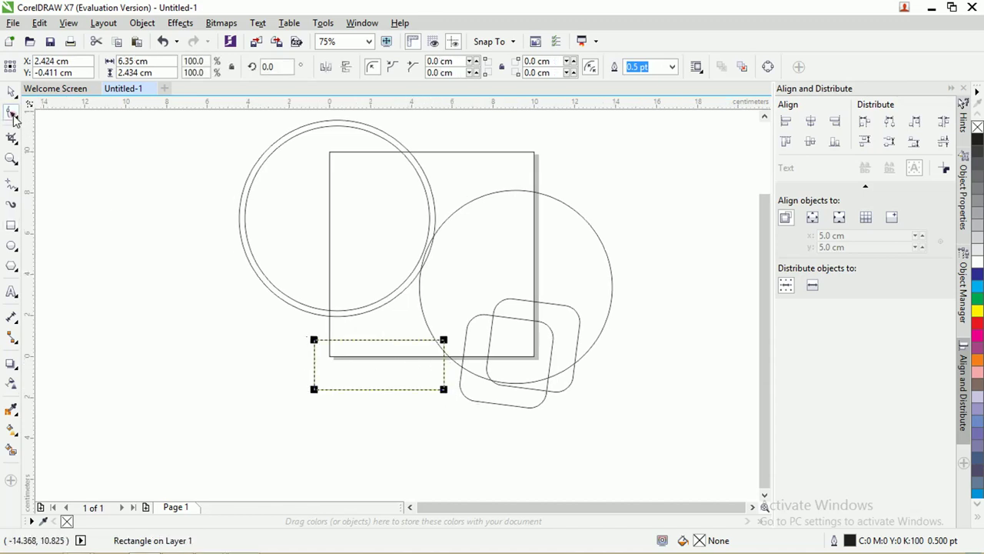
{"action": "left_click_drag", "start_coordinate": [445, 340], "coordinate": [383, 347]}
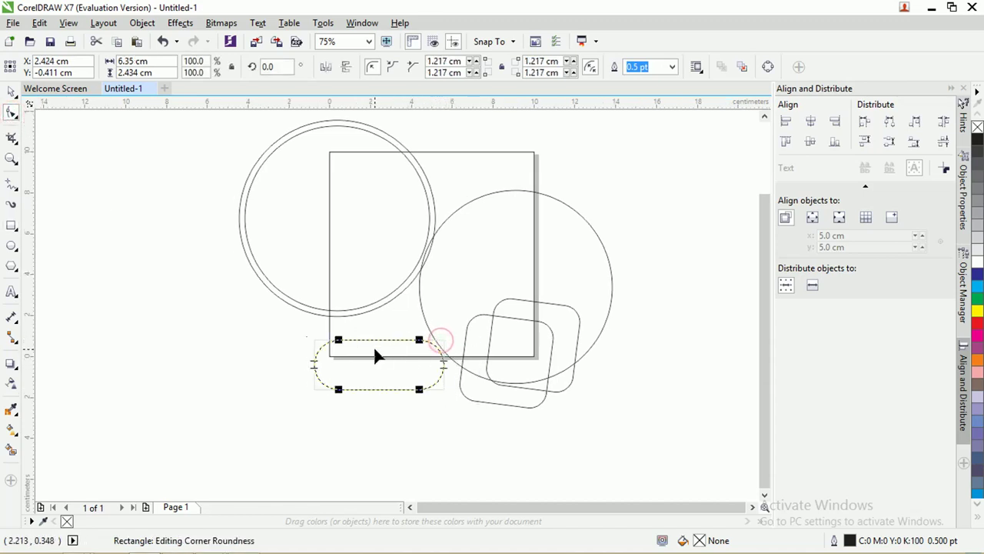
- Stretch the pill shape leftward to about 6.9 cm wide and shift it slightly down to about X 2.2, Y -0.6 cm
{"action": "scroll", "coordinate": [394, 353], "scroll_direction": "left", "scroll_amount": 2}
{"action": "scroll", "coordinate": [369, 347], "scroll_direction": "up", "scroll_amount": 2}
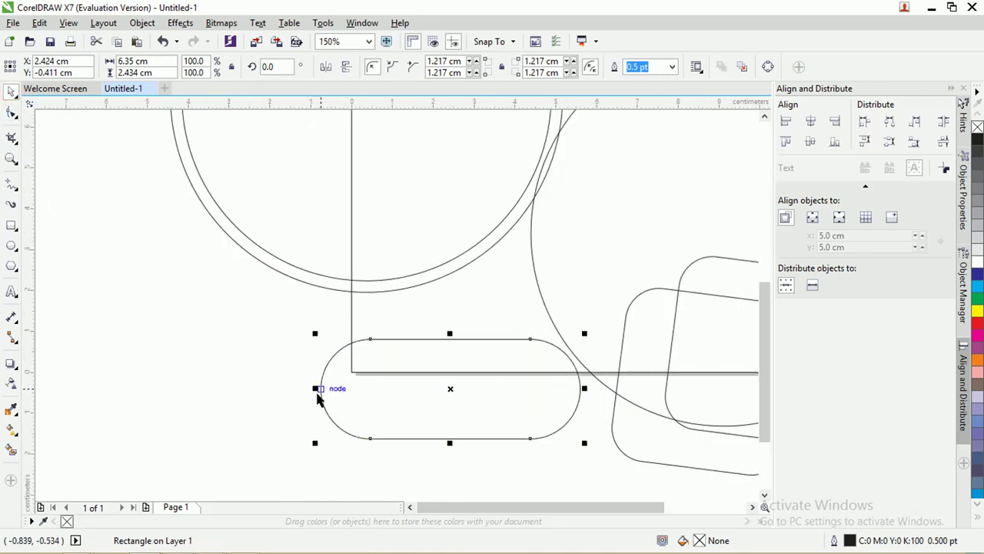
{"action": "left_click_drag", "start_coordinate": [315, 388], "coordinate": [291, 389]}
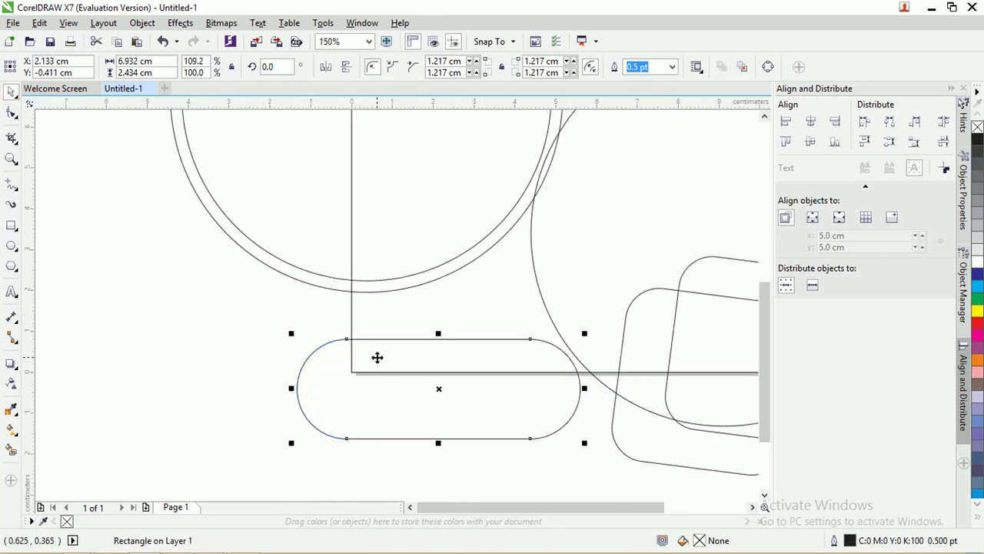
{"action": "left_click_drag", "start_coordinate": [489, 343], "coordinate": [491, 349]}
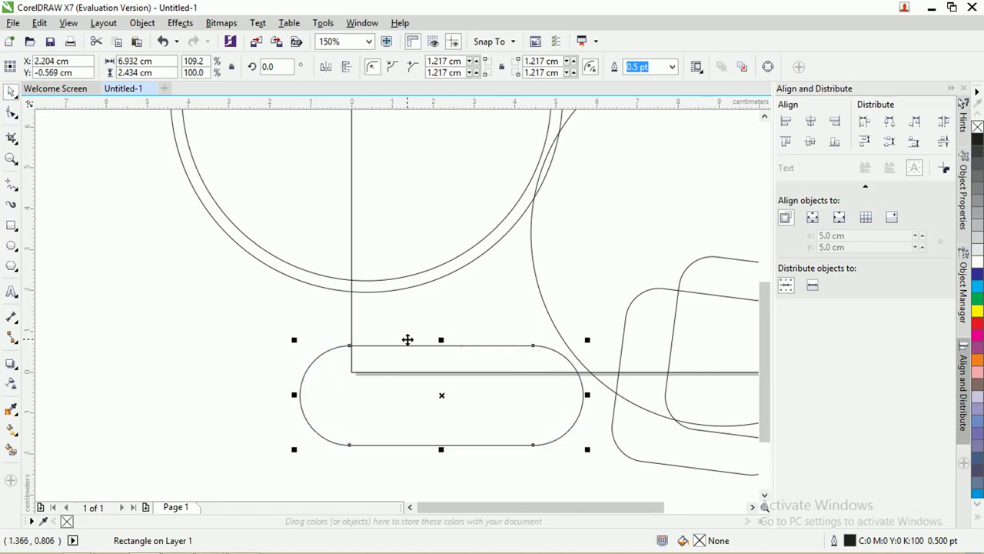
{"action": "scroll", "coordinate": [319, 317], "scroll_direction": "down", "scroll_amount": 2}
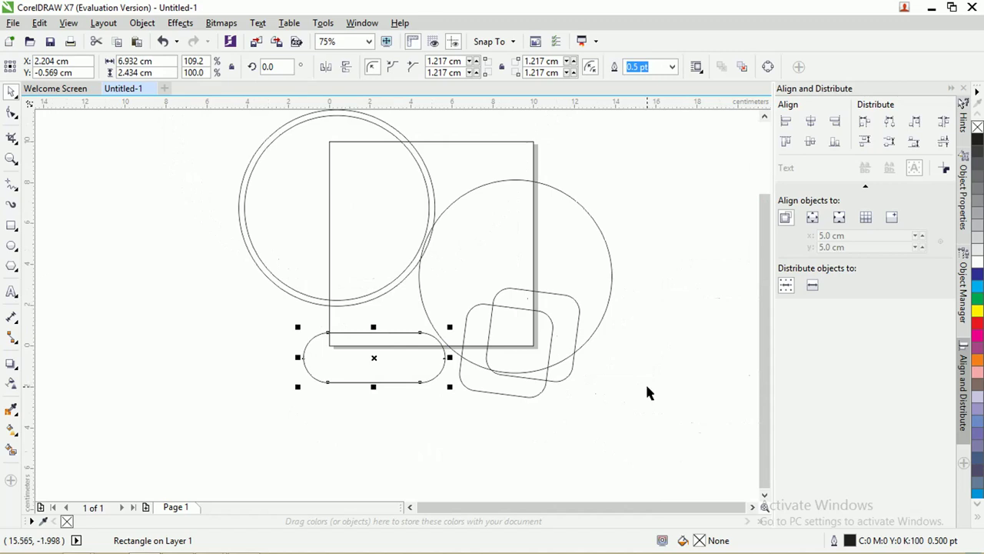
{"action": "left_click_drag", "start_coordinate": [693, 474], "coordinate": [223, 187]}
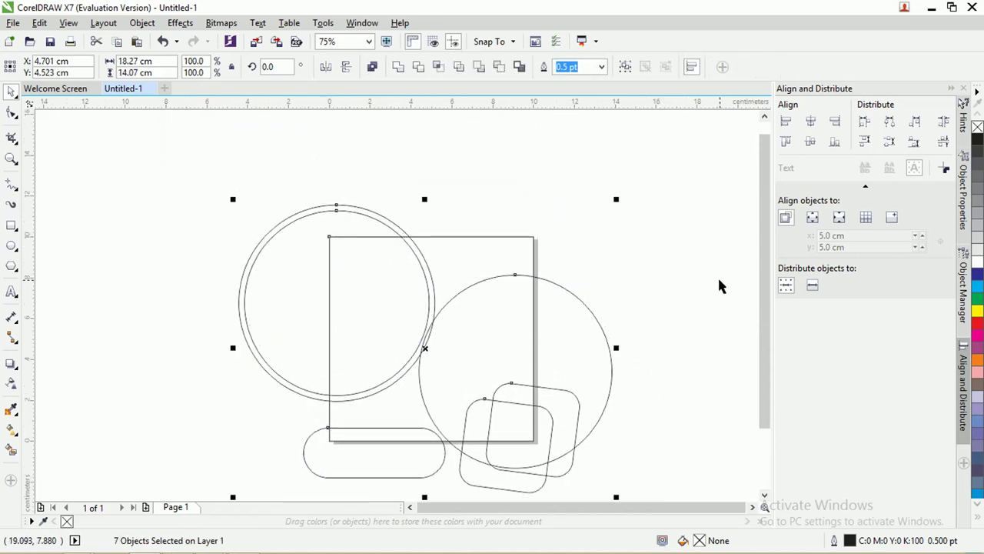
{"action": "scroll", "coordinate": [764, 283], "scroll_direction": "down", "scroll_amount": 1}
{"action": "left_click", "coordinate": [679, 291]}
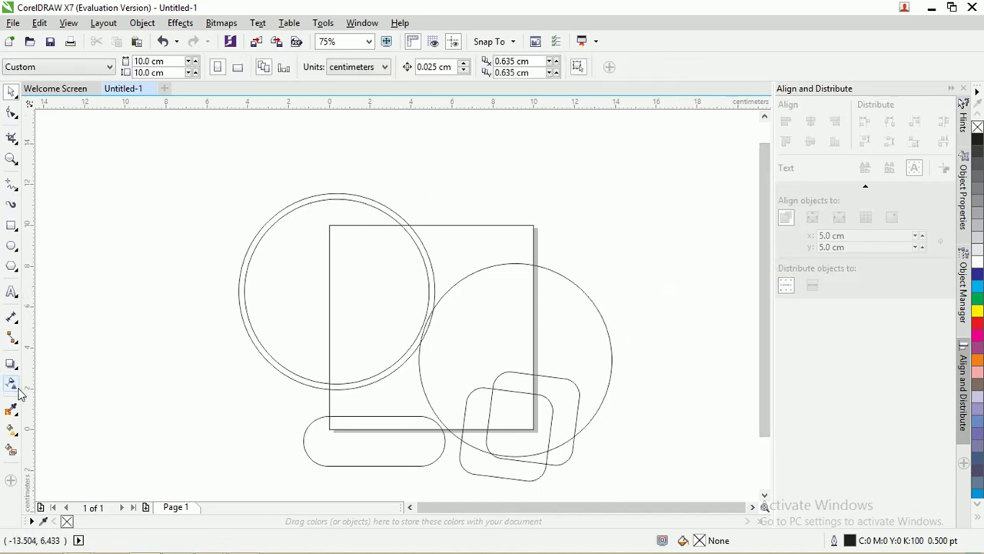
- Activate the Smart Fill tool and set its outline width to None
{"action": "left_click", "coordinate": [12, 450]}
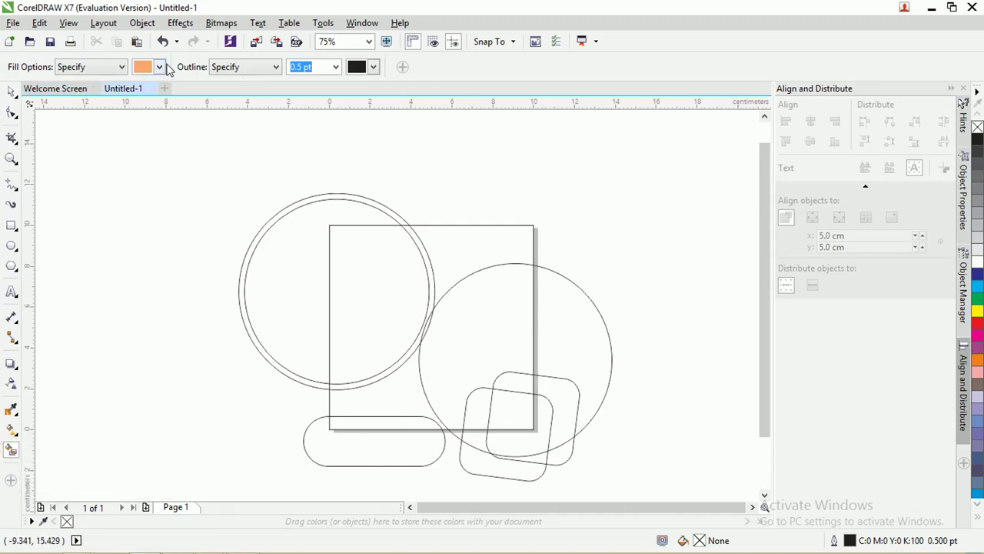
{"action": "left_click", "coordinate": [335, 66]}
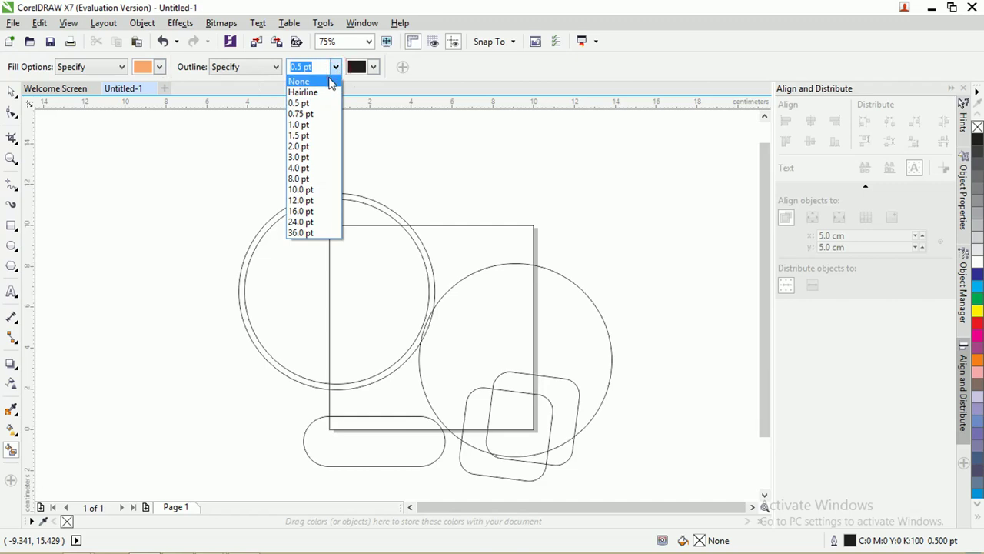
{"action": "left_click", "coordinate": [328, 78]}
- Set the Smart Fill colour to a custom near-black brown, RGB 43, 35, 31 (#2B231F)
{"action": "left_click", "coordinate": [159, 67]}
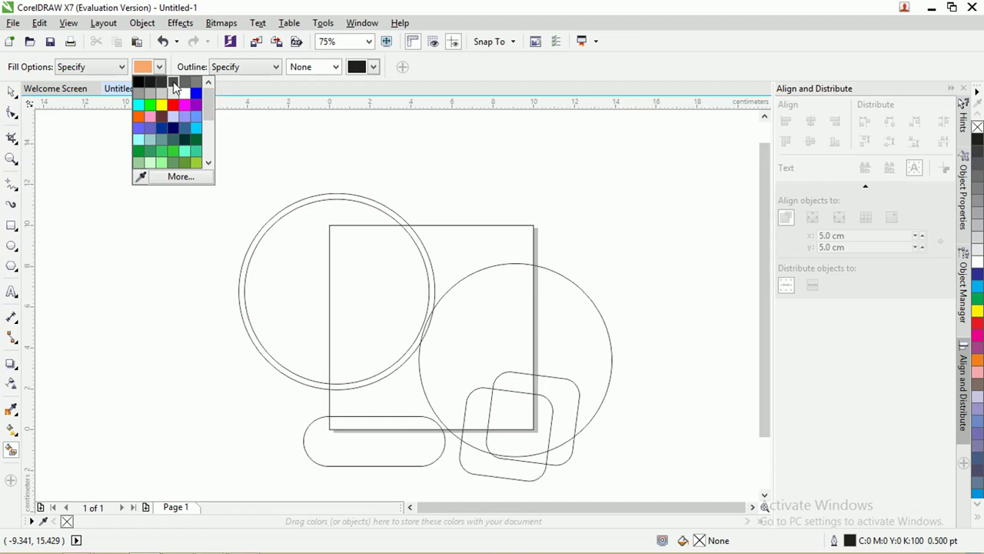
{"action": "mouse_move", "coordinate": [209, 102]}
{"action": "left_mouse_down"}
{"action": "mouse_move", "coordinate": [213, 143]}
{"action": "mouse_move", "coordinate": [214, 93]}
{"action": "left_mouse_up"}
{"action": "left_click", "coordinate": [161, 116]}
{"action": "left_click", "coordinate": [160, 67]}
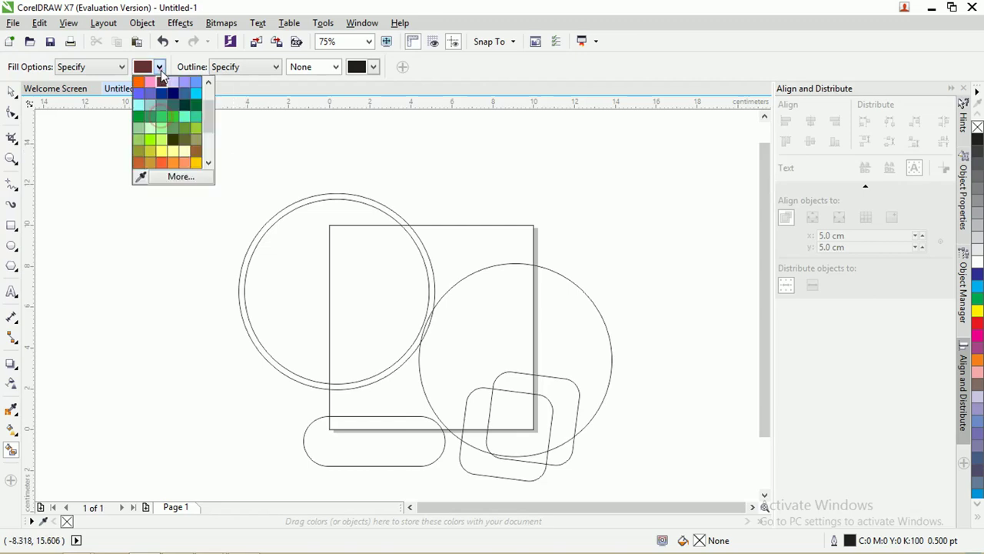
{"action": "left_click", "coordinate": [175, 178]}
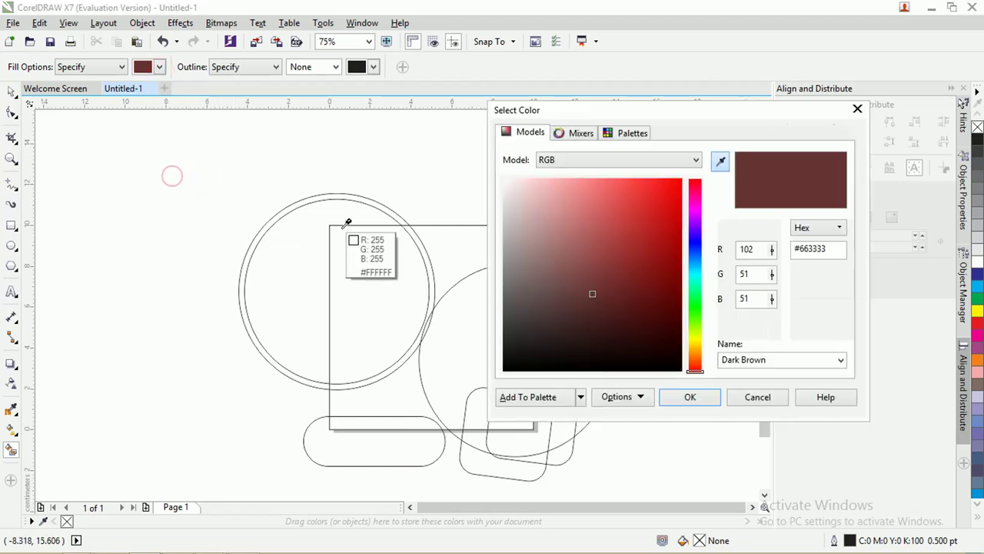
{"action": "left_click", "coordinate": [696, 368]}
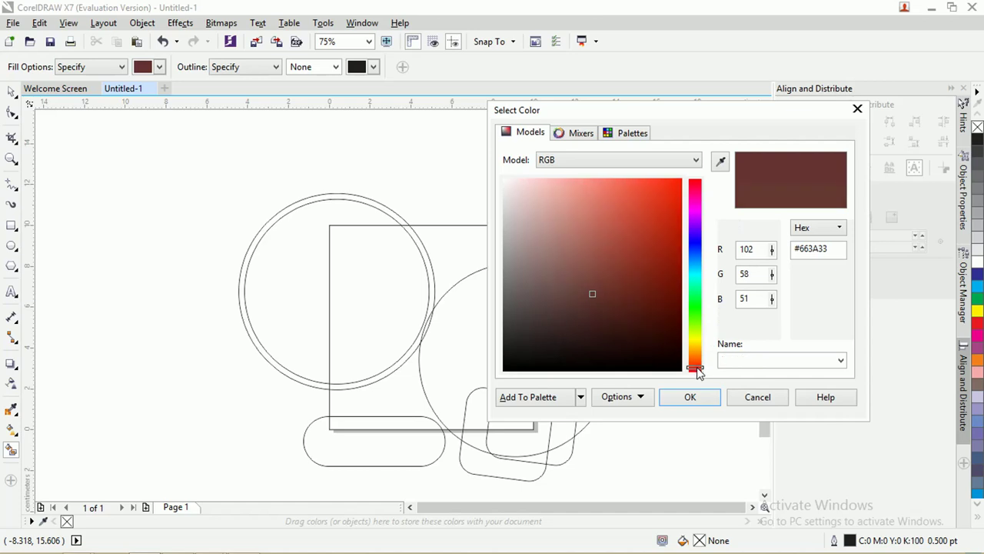
{"action": "left_click_drag", "start_coordinate": [698, 372], "coordinate": [698, 382]}
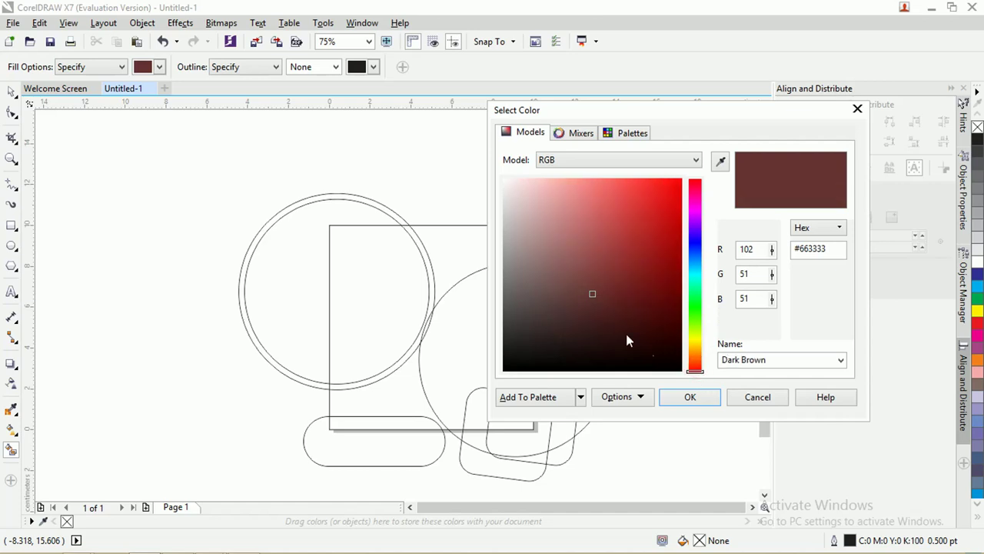
{"action": "left_click_drag", "start_coordinate": [611, 308], "coordinate": [684, 316]}
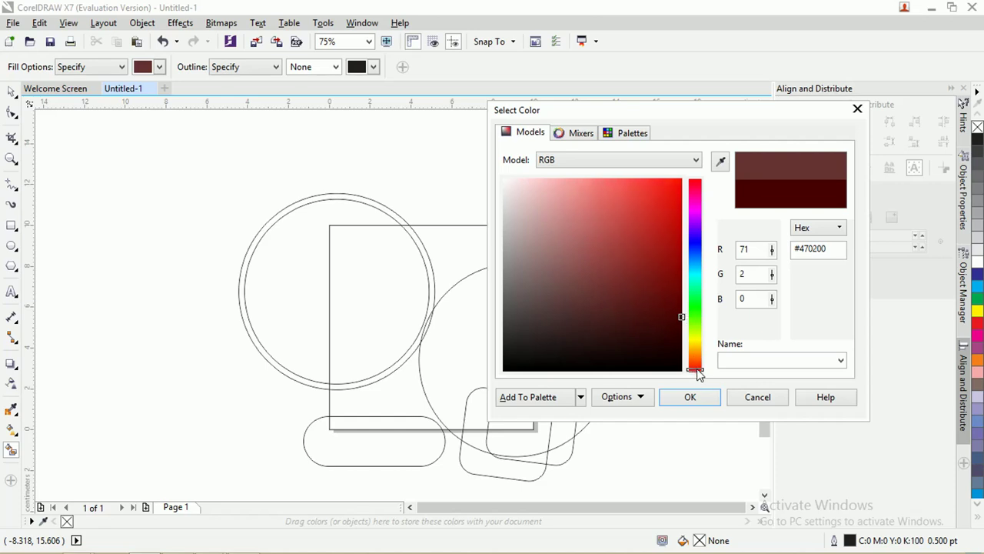
{"action": "mouse_move", "coordinate": [698, 374]}
{"action": "left_mouse_down"}
{"action": "mouse_move", "coordinate": [567, 323]}
{"action": "mouse_move", "coordinate": [549, 334]}
{"action": "mouse_move", "coordinate": [553, 321]}
{"action": "mouse_move", "coordinate": [547, 336]}
{"action": "mouse_move", "coordinate": [556, 337]}
{"action": "left_mouse_up"}
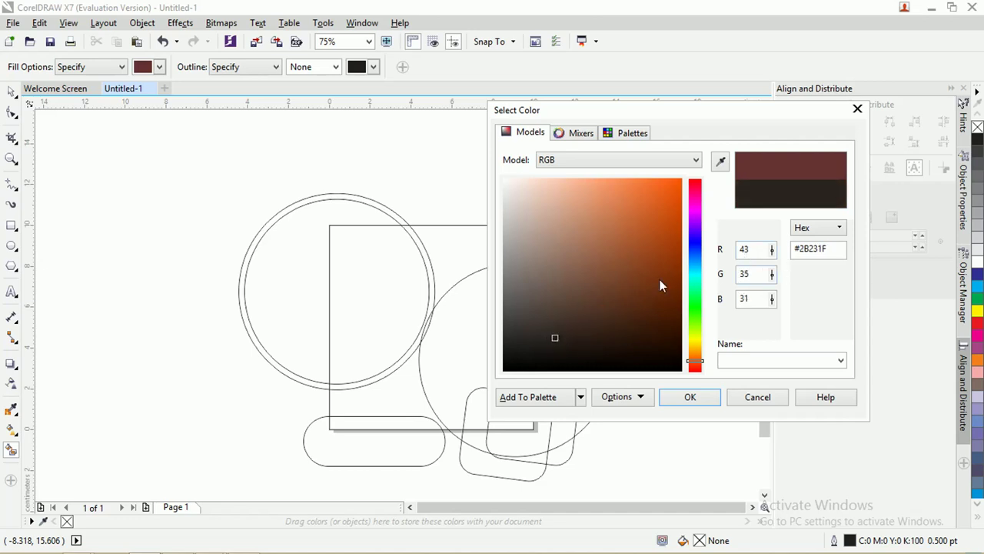
{"action": "left_click_drag", "start_coordinate": [604, 115], "coordinate": [525, 101]}
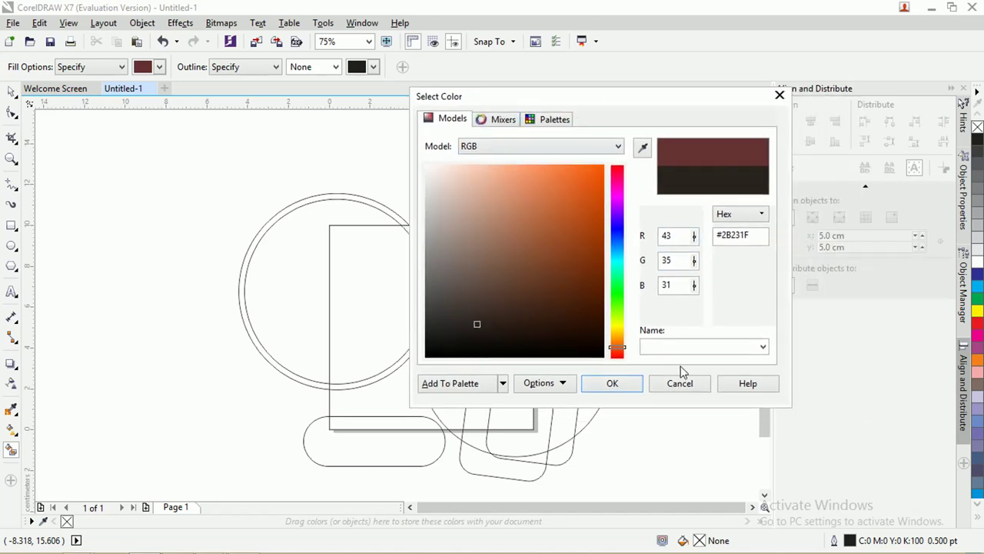
{"action": "left_click", "coordinate": [620, 381]}
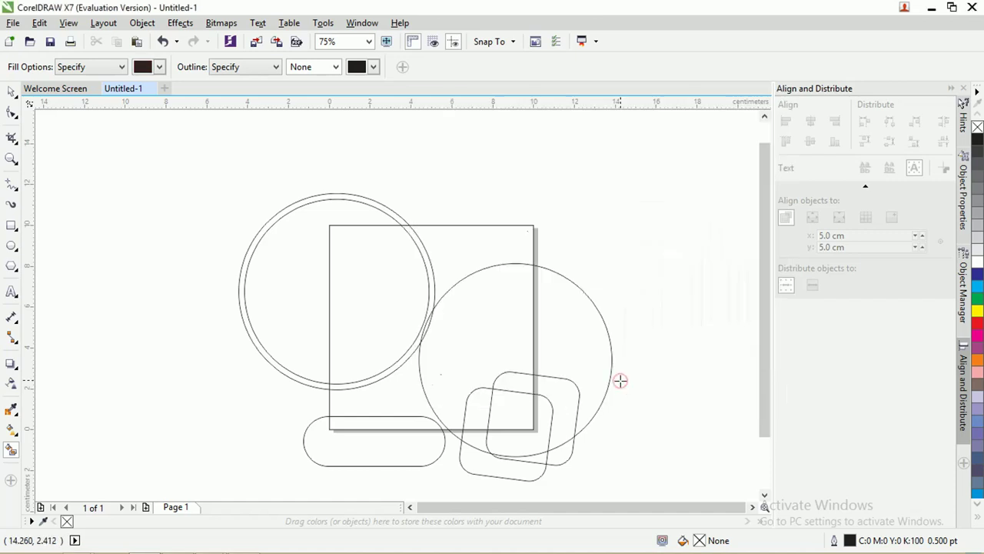
- Fill the page's upper-right area between the circles and the part of the pill shape inside the page with the dark brown
{"action": "left_click", "coordinate": [432, 239]}
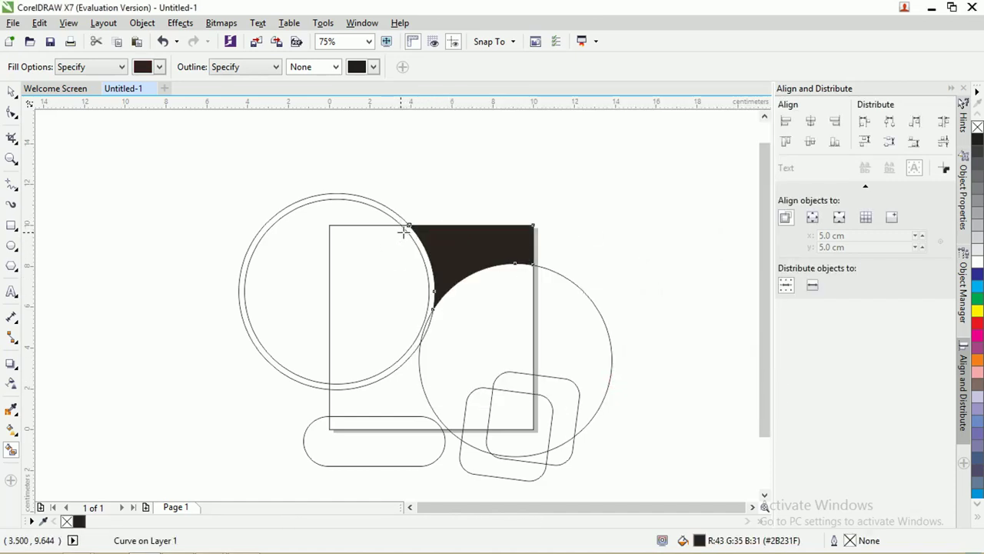
{"action": "left_click", "coordinate": [383, 423]}
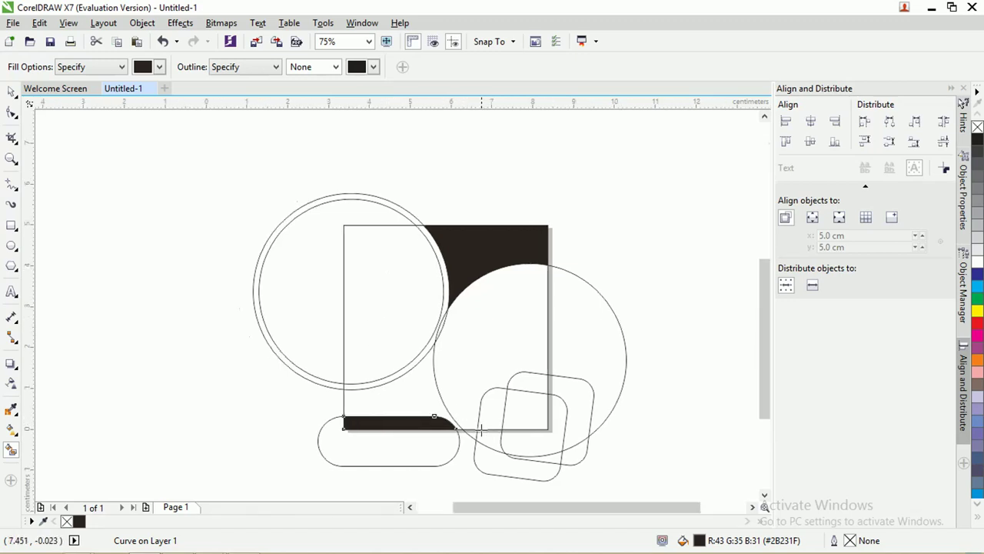
- Fill the part of the upper rounded square that lies inside the page with orange #FF6600, including its overlap with the lower one
{"action": "scroll", "coordinate": [553, 391], "scroll_direction": "up", "scroll_amount": 1}
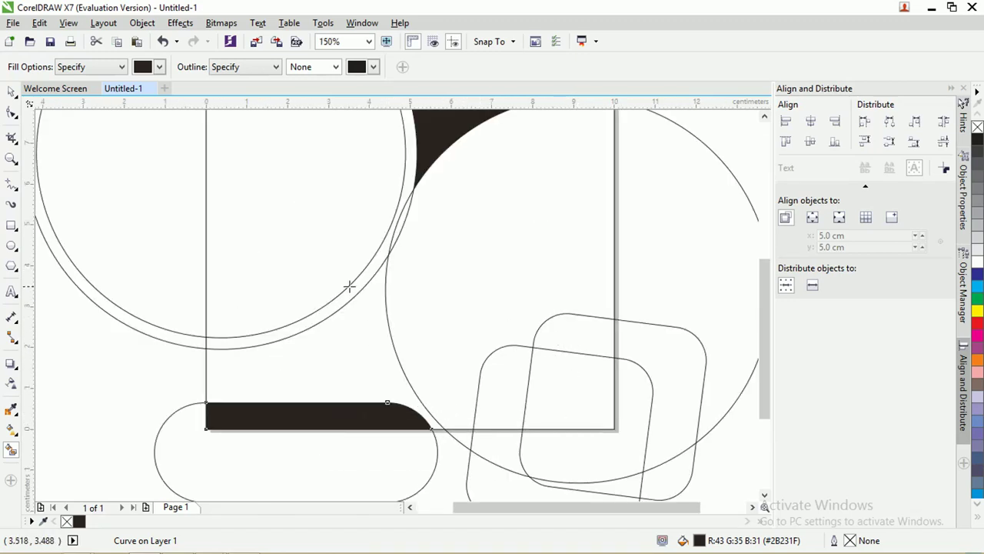
{"action": "left_click", "coordinate": [159, 67]}
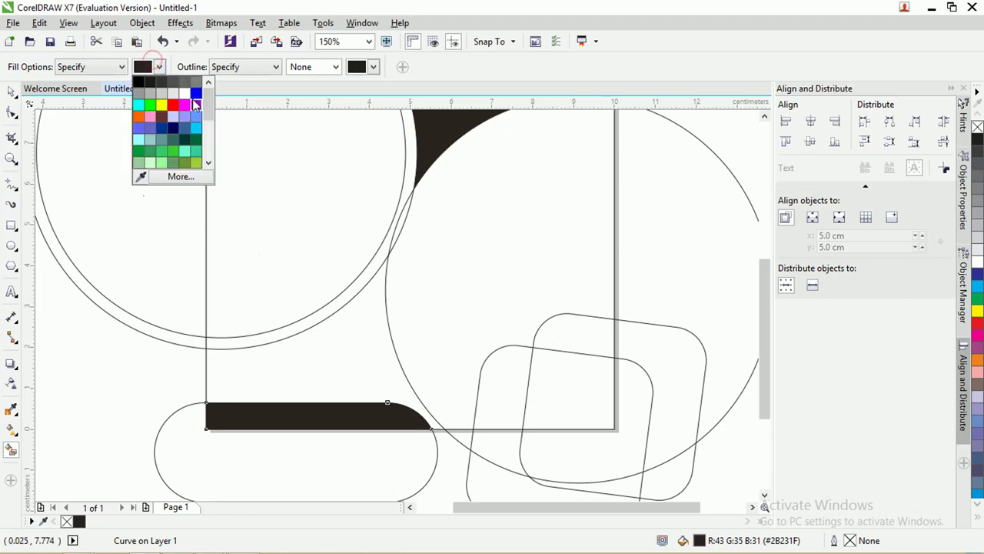
{"action": "left_click", "coordinate": [139, 119]}
{"action": "left_click", "coordinate": [589, 343]}
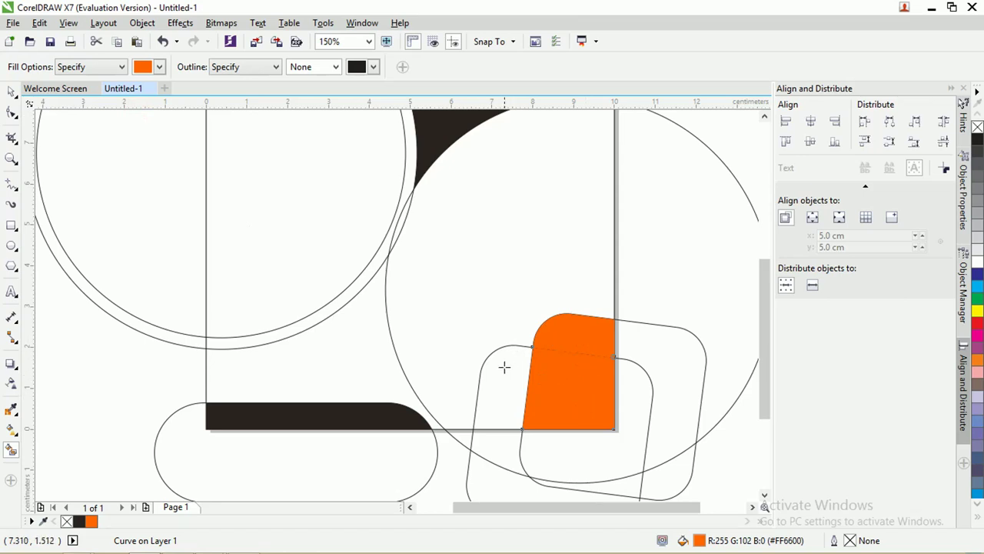
- Fill the uncovered part of the lower rounded square inside the page with a lighter custom orange, RGB 255, 123, 0 (#FF7B00)
{"action": "left_click", "coordinate": [158, 66]}
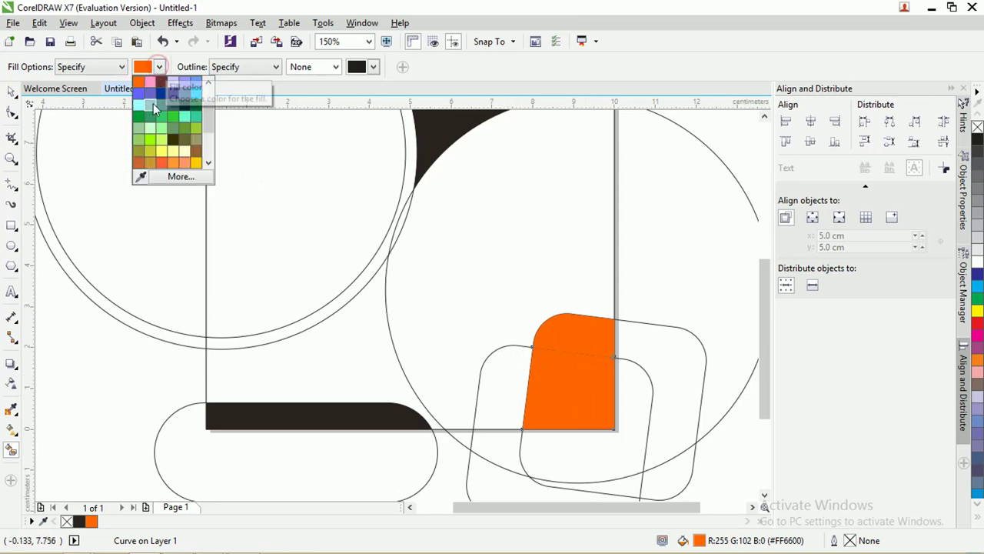
{"action": "left_click_drag", "start_coordinate": [206, 131], "coordinate": [207, 136]}
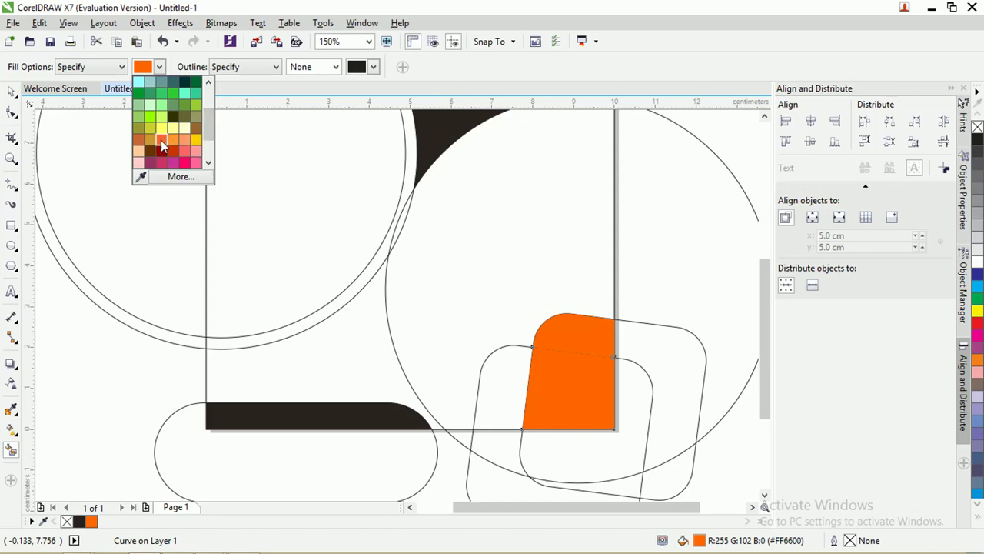
{"action": "left_click", "coordinate": [180, 177]}
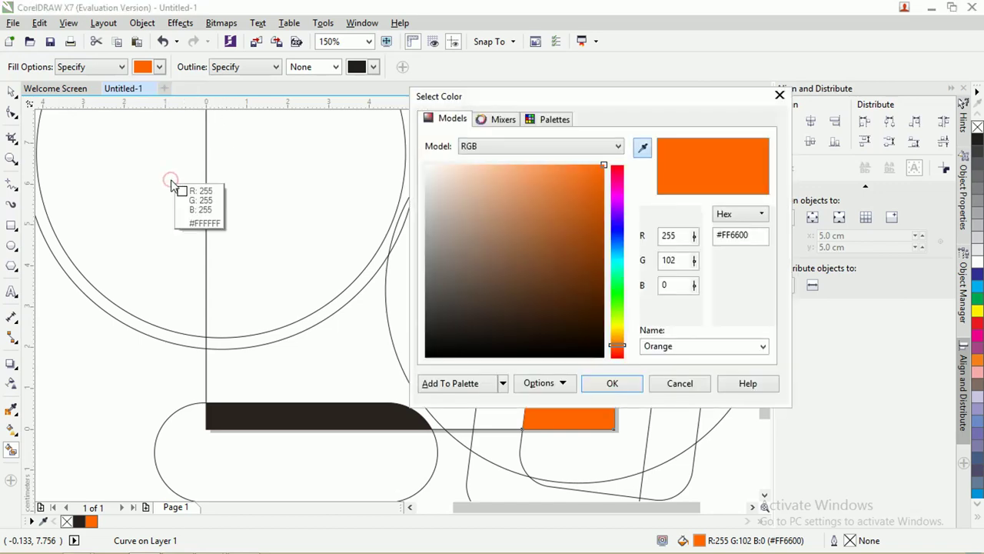
{"action": "left_click", "coordinate": [615, 347]}
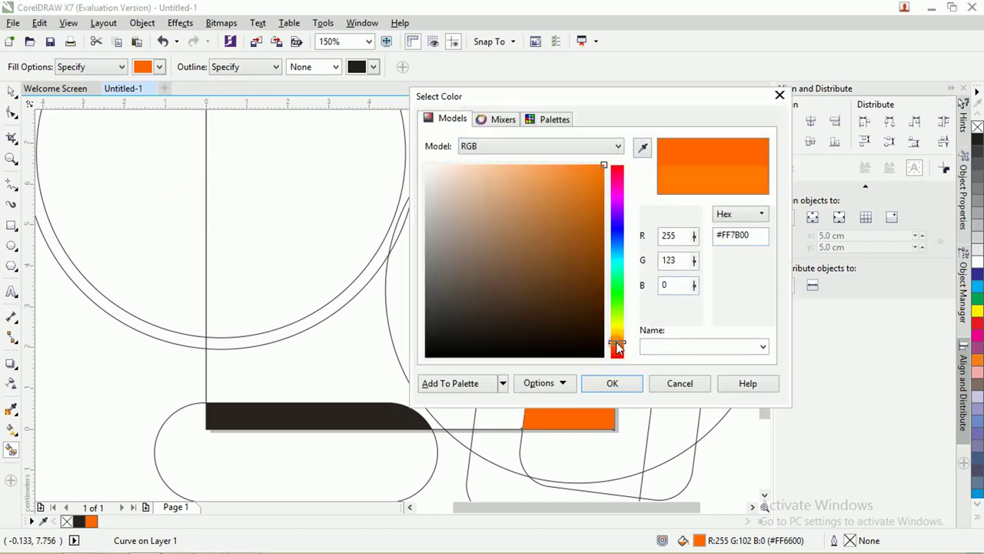
{"action": "left_click", "coordinate": [626, 388]}
{"action": "left_click", "coordinate": [508, 375]}
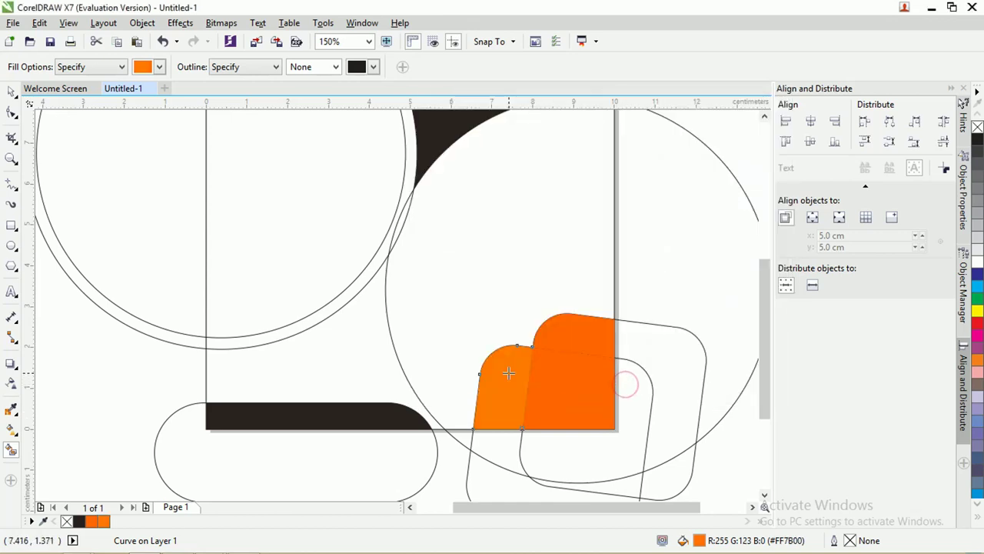
- Select all the outlines and filled shapes and place a duplicate of them about 19.5 cm to the right of the originals
{"action": "left_click", "coordinate": [12, 90]}
{"action": "left_click", "coordinate": [128, 154]}
{"action": "scroll", "coordinate": [201, 248], "scroll_direction": "right", "scroll_amount": 1}
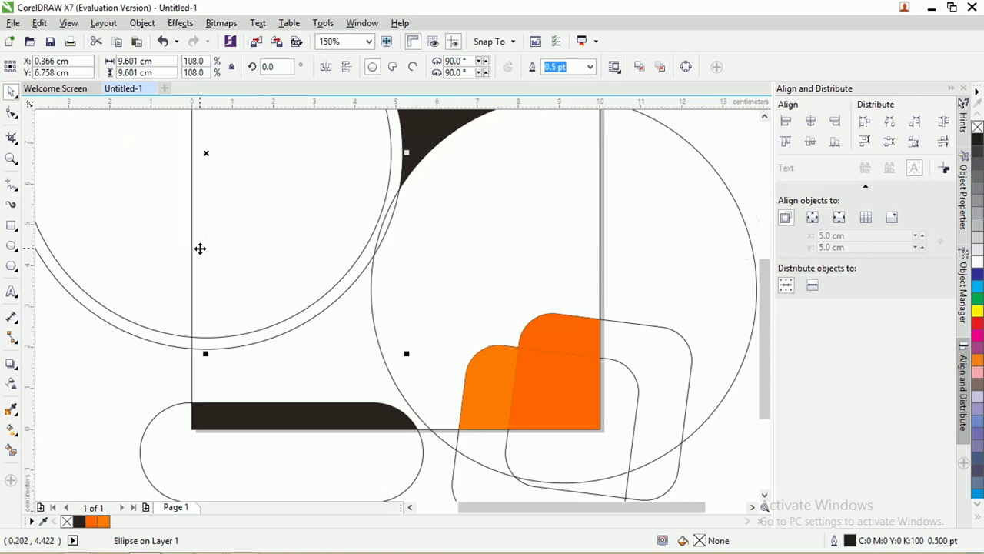
{"action": "scroll", "coordinate": [227, 257], "scroll_direction": "down", "scroll_amount": 1}
{"action": "scroll", "coordinate": [207, 251], "scroll_direction": "up", "scroll_amount": 3}
{"action": "scroll", "coordinate": [207, 251], "scroll_direction": "down", "scroll_amount": 4}
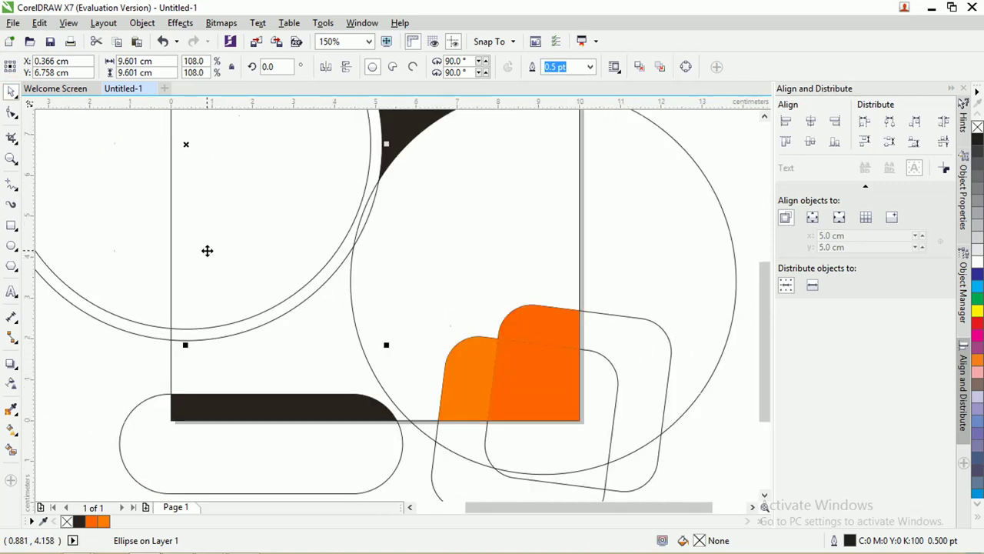
{"action": "left_click", "coordinate": [470, 215]}
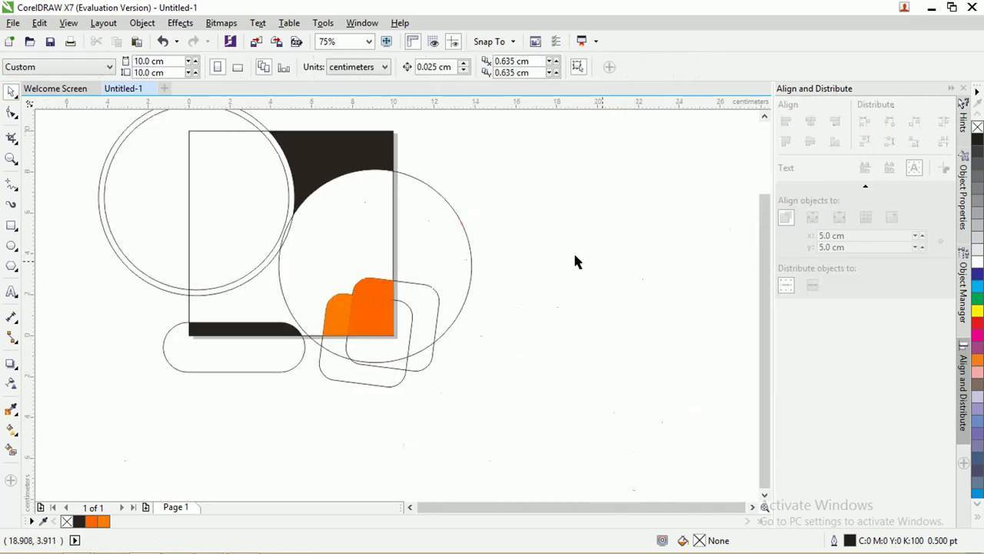
{"action": "left_click_drag", "start_coordinate": [763, 282], "coordinate": [763, 274]}
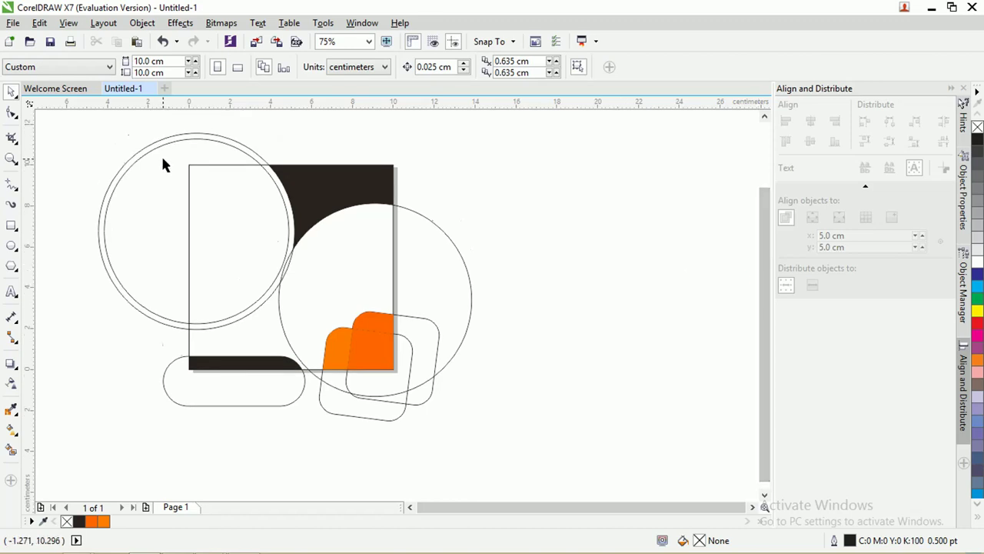
{"action": "left_click", "coordinate": [268, 127]}
{"action": "left_click_drag", "start_coordinate": [157, 161], "coordinate": [165, 153]}
{"action": "left_click", "coordinate": [307, 139]}
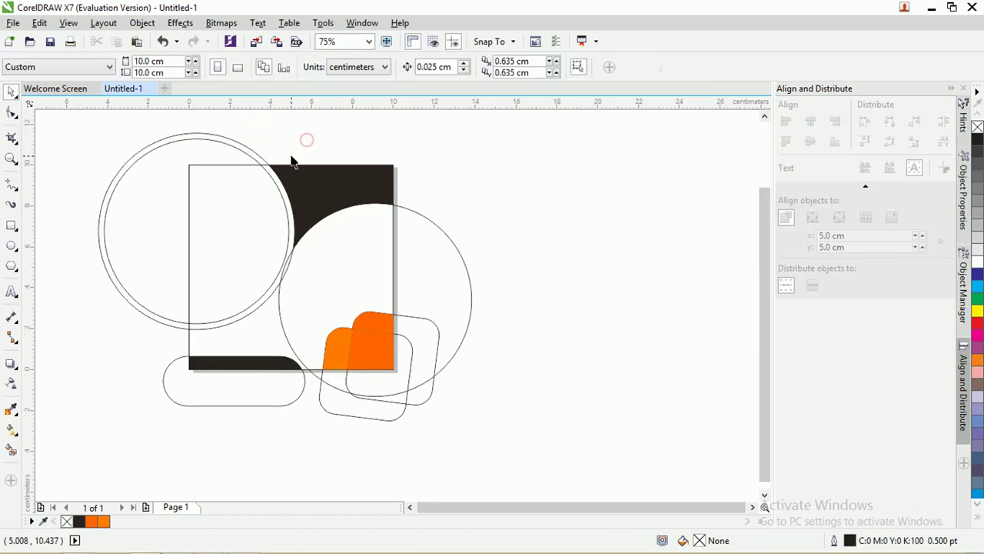
{"action": "scroll", "coordinate": [313, 177], "scroll_direction": "down", "scroll_amount": 2}
{"action": "left_click_drag", "start_coordinate": [474, 325], "coordinate": [209, 139]}
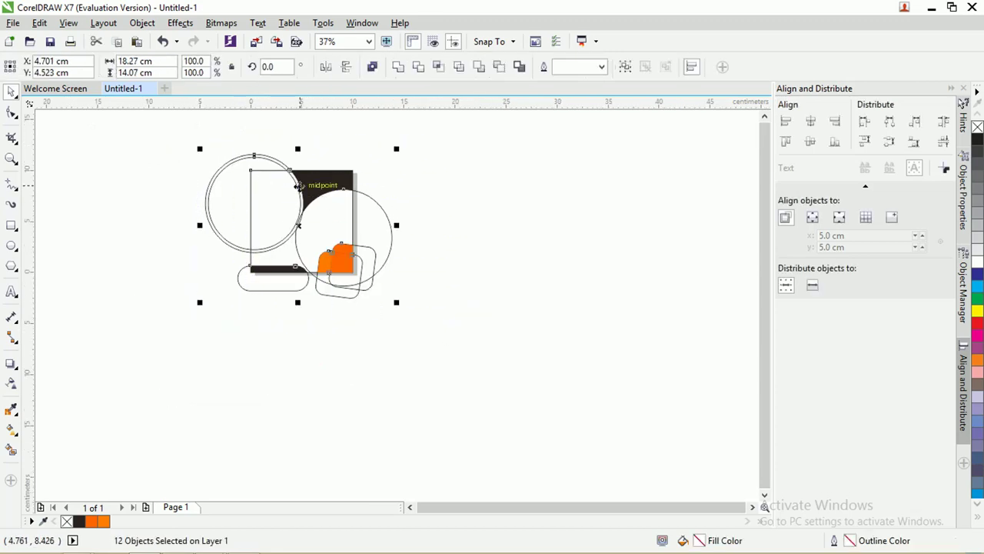
{"action": "left_click_drag", "start_coordinate": [300, 186], "coordinate": [500, 202]}
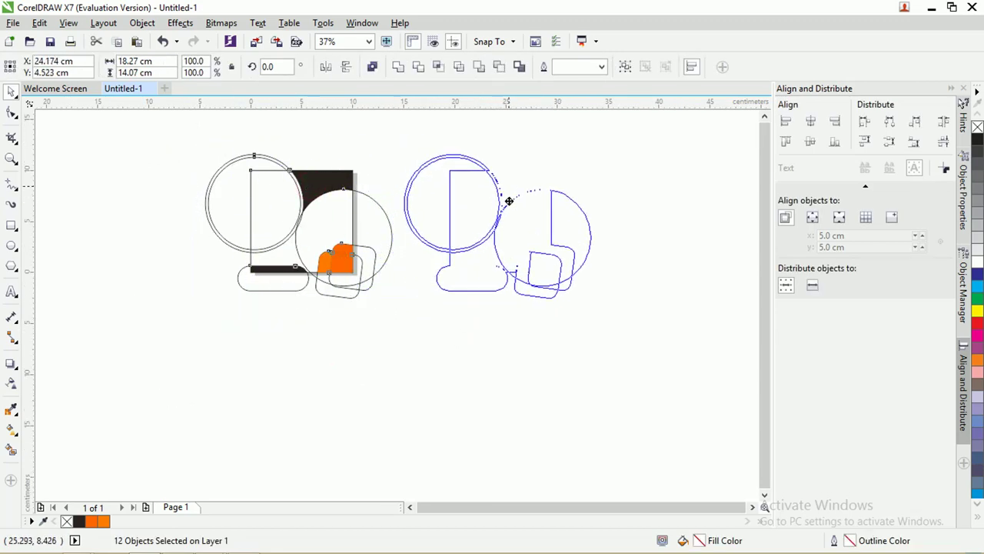
{"action": "left_click", "coordinate": [398, 160]}
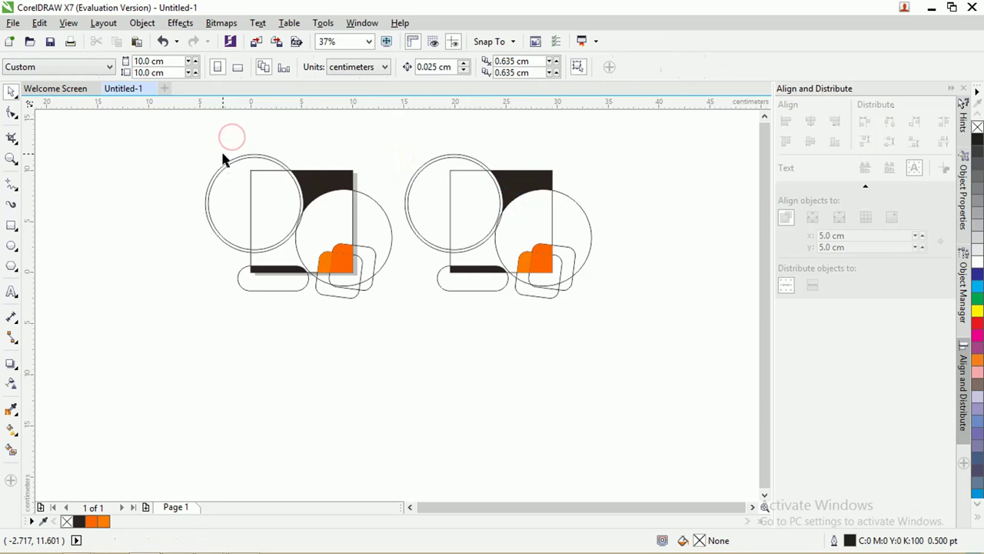
- Delete the original outline circles, both rounded-square outlines and the pill outline, keeping the page square and the filled shapes
{"action": "left_click", "coordinate": [231, 189]}
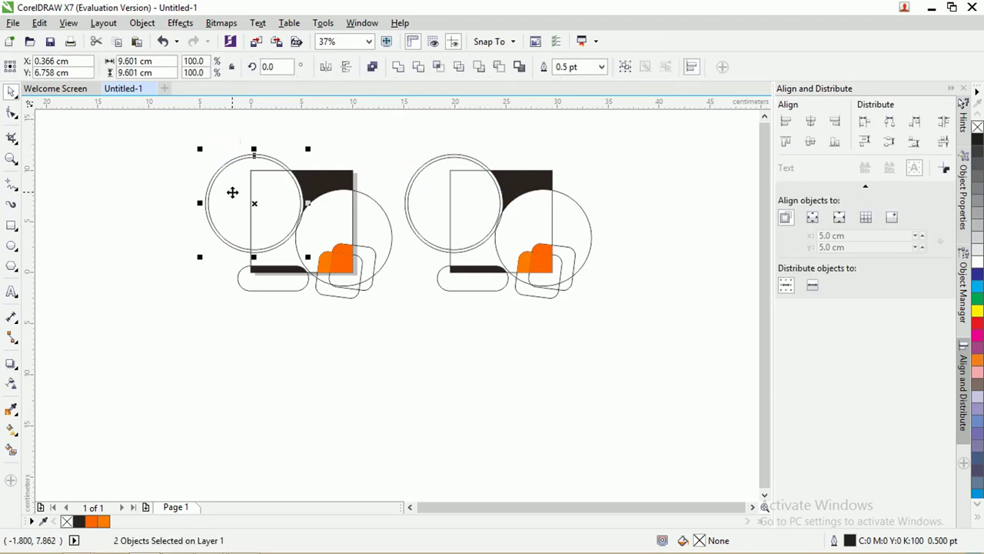
{"action": "key", "text": "Delete"}
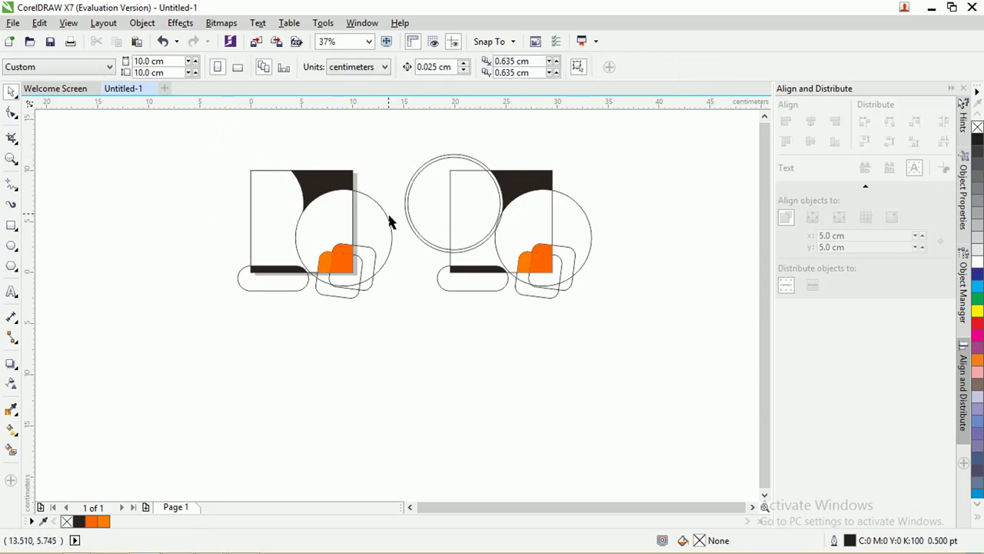
{"action": "left_click_drag", "start_coordinate": [369, 265], "coordinate": [363, 294]}
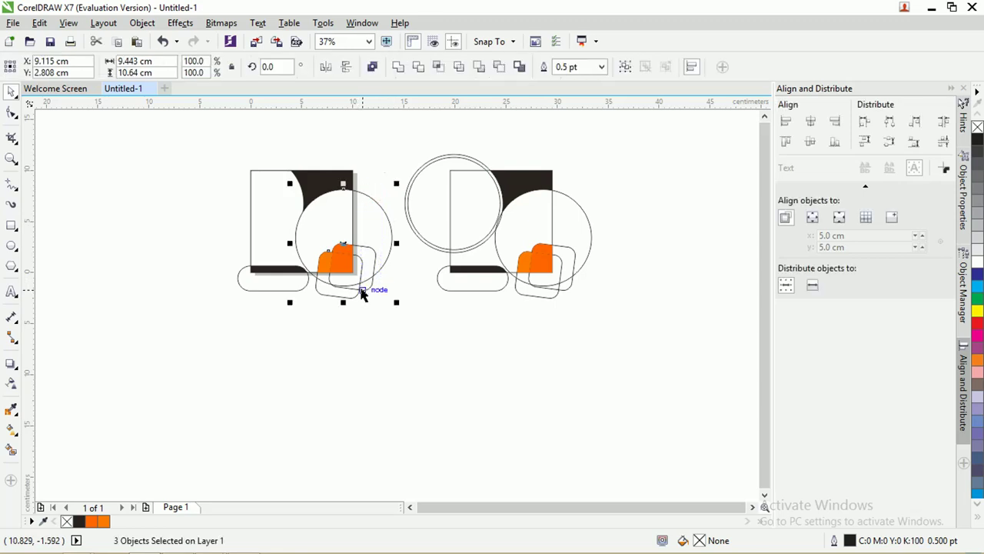
{"action": "key", "text": "Delete"}
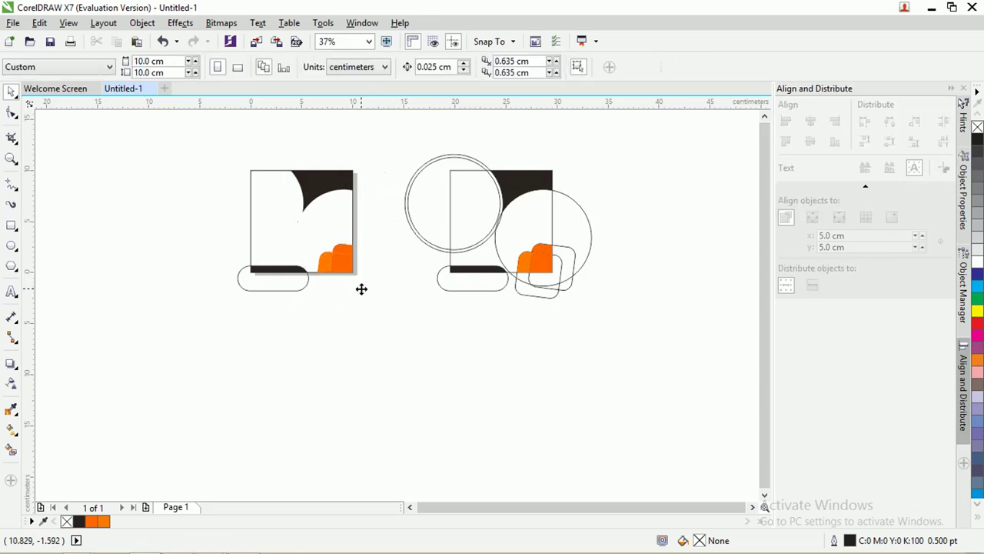
{"action": "left_click", "coordinate": [282, 289]}
{"action": "key", "text": "Delete"}
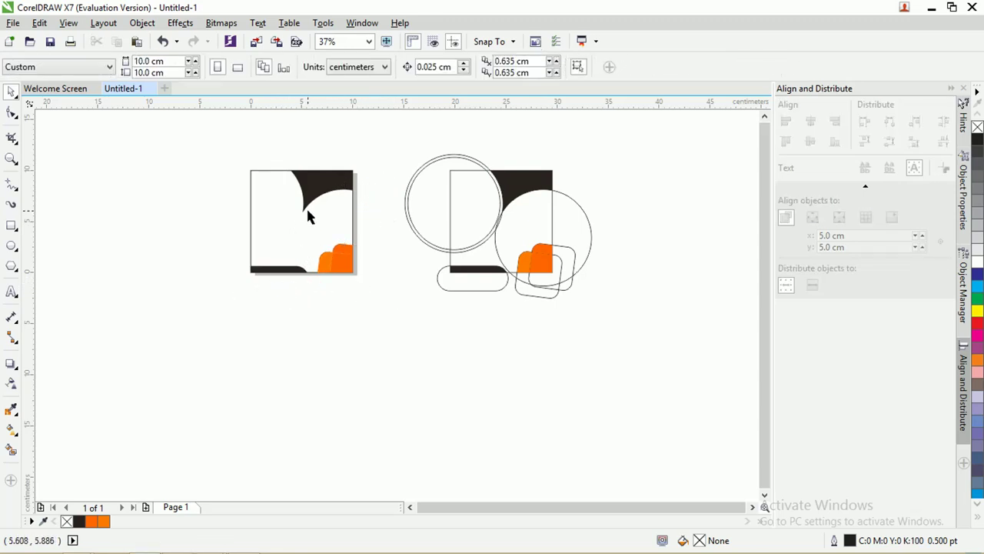
{"action": "scroll", "coordinate": [308, 217], "scroll_direction": "up", "scroll_amount": 2}
{"action": "left_click", "coordinate": [309, 229]}
{"action": "left_click_drag", "start_coordinate": [309, 229], "coordinate": [323, 240]}
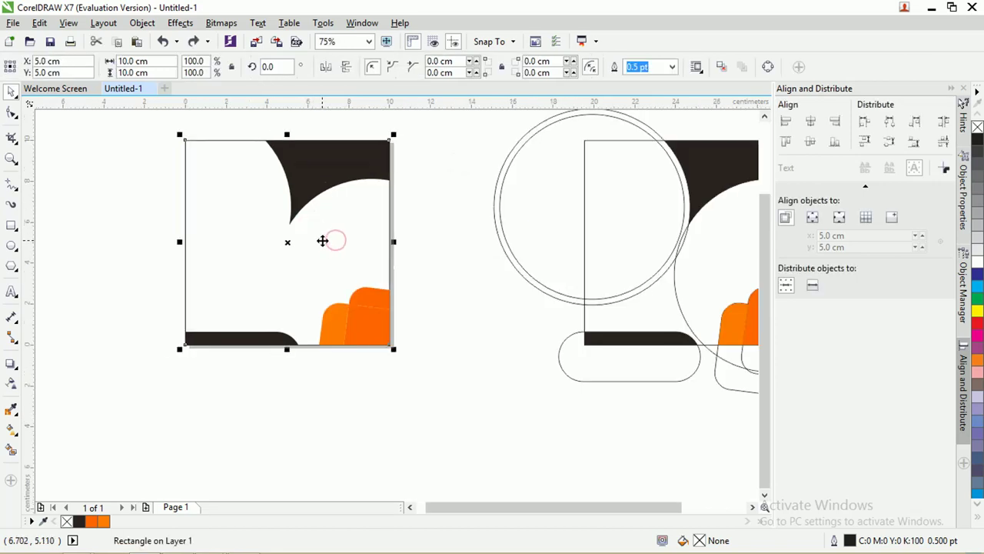
{"action": "left_click", "coordinate": [258, 212]}
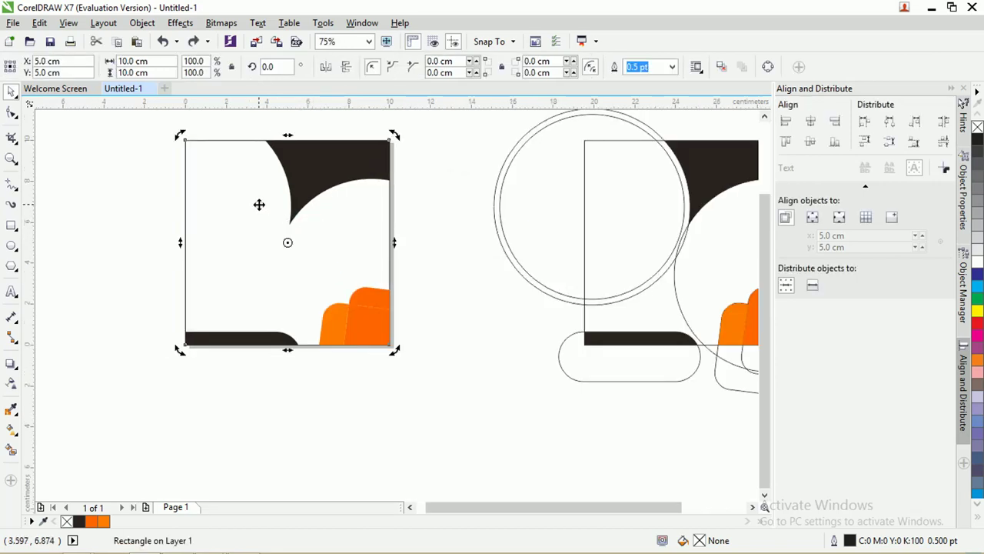
{"action": "left_click", "coordinate": [437, 234]}
{"action": "left_click", "coordinate": [229, 192]}
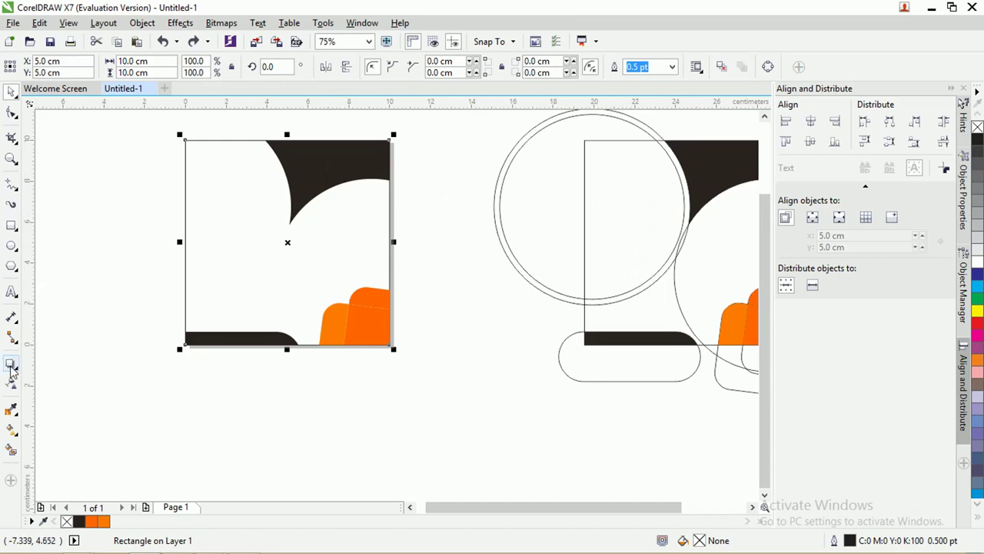
- Smart Fill the duplicate's inner circle area inside its square with orange #FF7B00 and align the result with the original square's upper-left corner
{"action": "left_click", "coordinate": [10, 450]}
{"action": "left_click", "coordinate": [592, 244]}
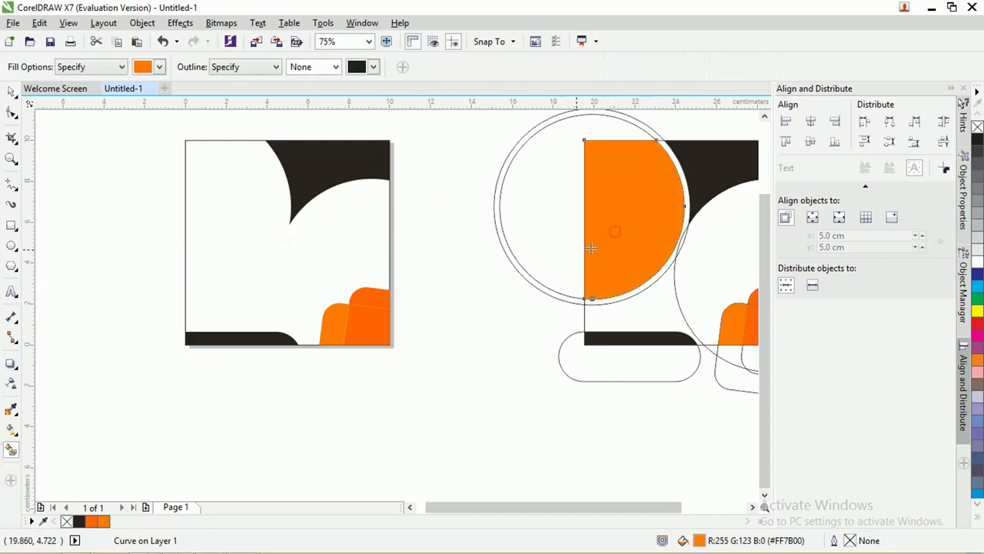
{"action": "left_click", "coordinate": [11, 91]}
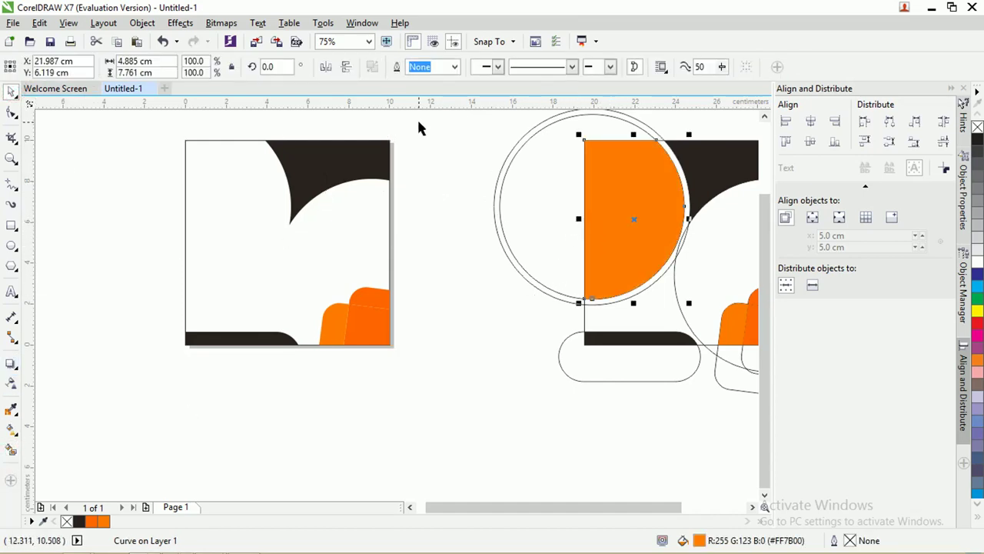
{"action": "left_click", "coordinate": [231, 140], "text": "shift"}
{"action": "key", "text": "l"}
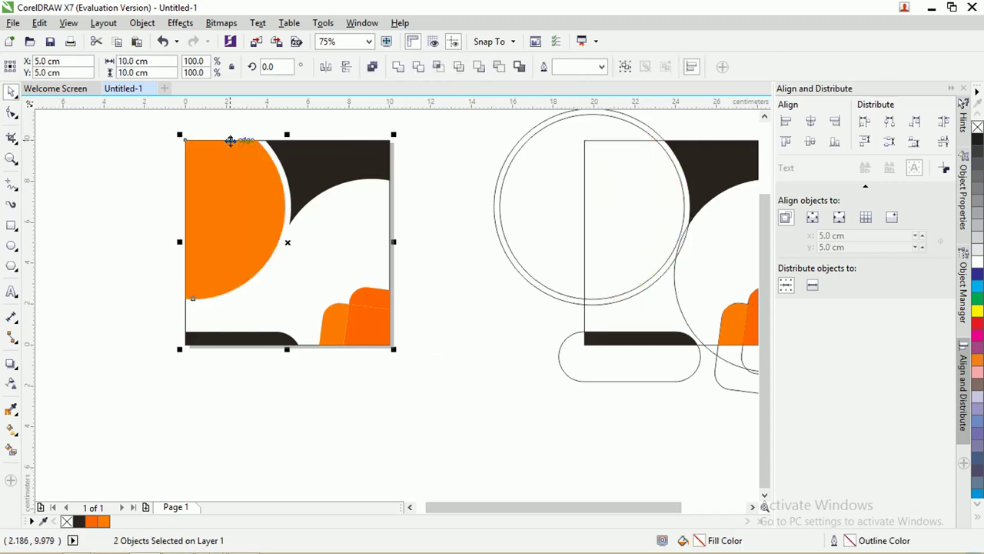
{"action": "left_click", "coordinate": [85, 191]}
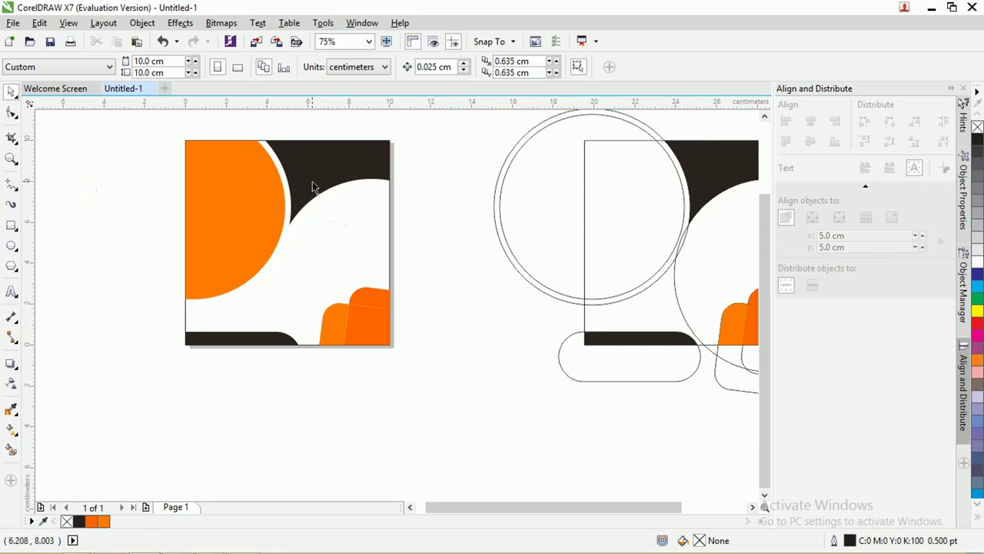
- Add a node on each side of the dark shape's sharp lower tip with the Shape tool
{"action": "scroll", "coordinate": [312, 181], "scroll_direction": "up", "scroll_amount": 1}
{"action": "scroll", "coordinate": [312, 187], "scroll_direction": "down", "scroll_amount": 1}
{"action": "scroll", "coordinate": [323, 202], "scroll_direction": "left", "scroll_amount": 1}
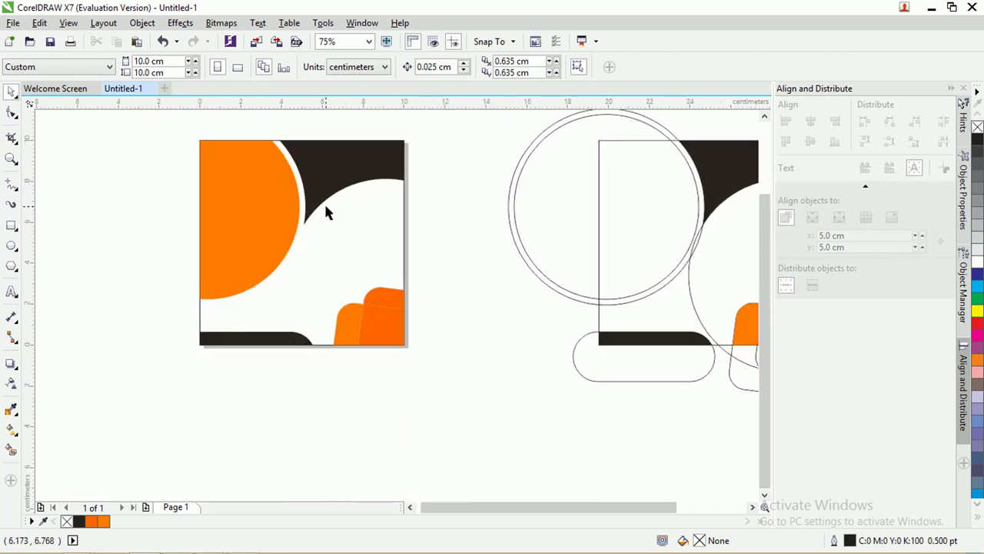
{"action": "scroll", "coordinate": [324, 204], "scroll_direction": "up", "scroll_amount": 2}
{"action": "left_click", "coordinate": [294, 204]}
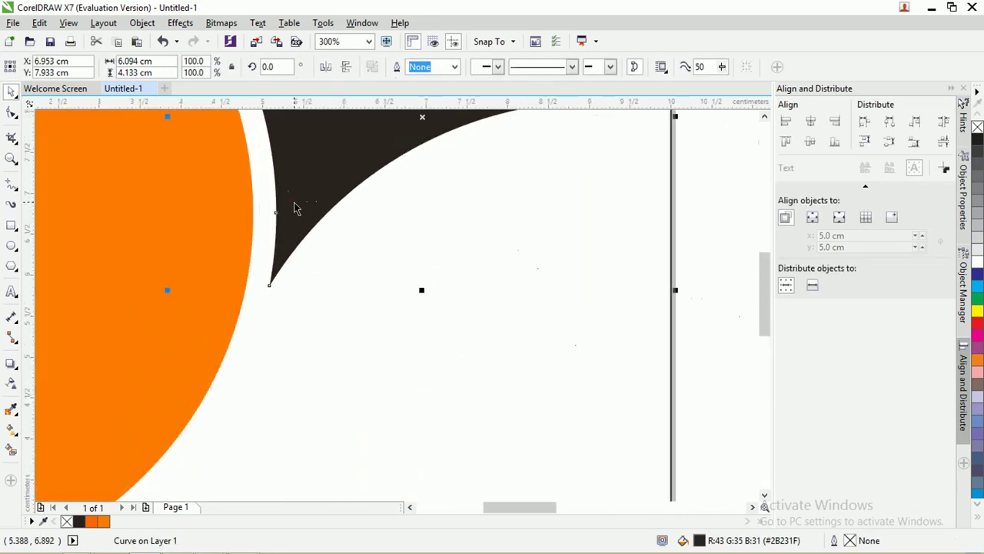
{"action": "scroll", "coordinate": [284, 222], "scroll_direction": "up", "scroll_amount": 1}
{"action": "left_click", "coordinate": [12, 114]}
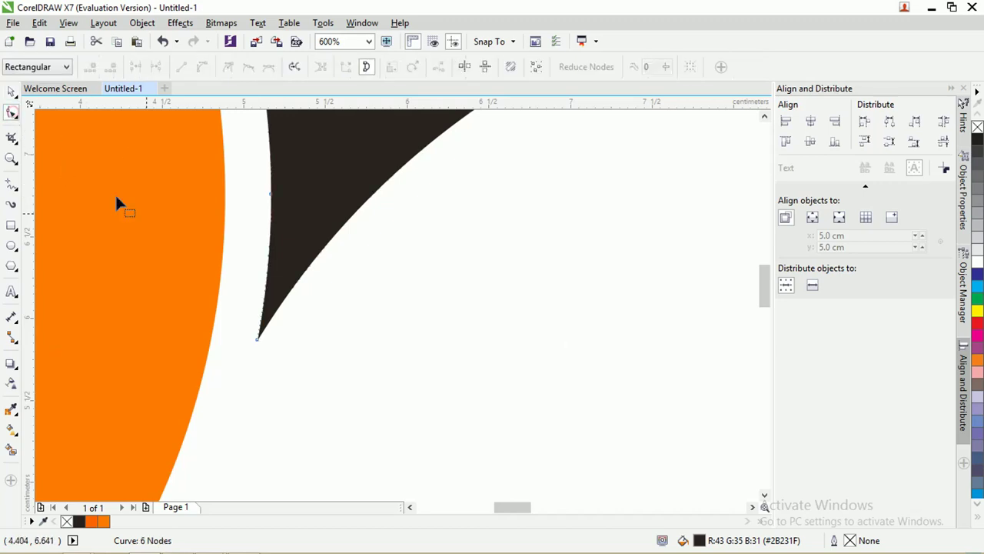
{"action": "left_click", "coordinate": [263, 300]}
{"action": "double_click", "coordinate": [263, 299]}
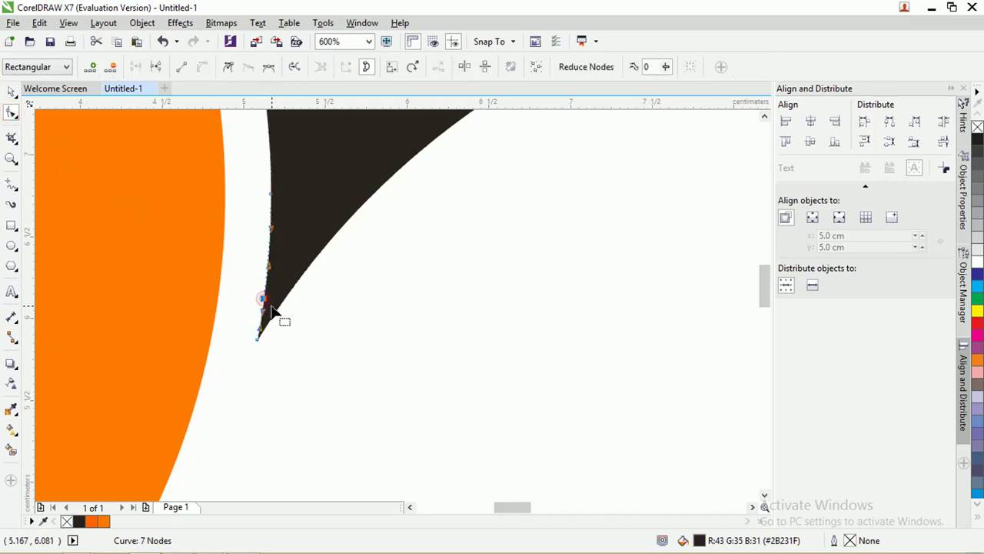
{"action": "double_click", "coordinate": [279, 305]}
- Delete the dark shape's tip node and make the two added nodes cusps
{"action": "left_click", "coordinate": [258, 339]}
{"action": "left_click", "coordinate": [117, 67]}
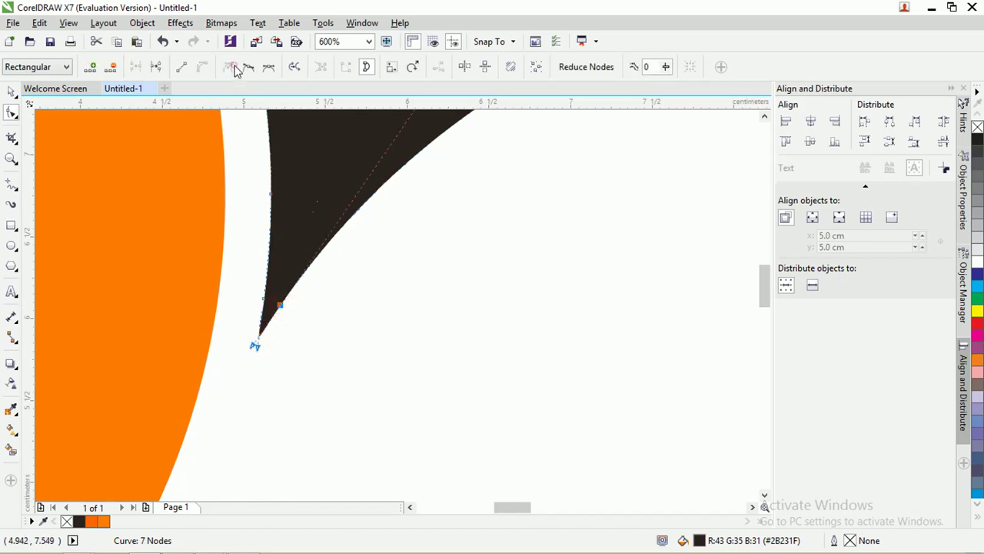
{"action": "left_click", "coordinate": [263, 299]}
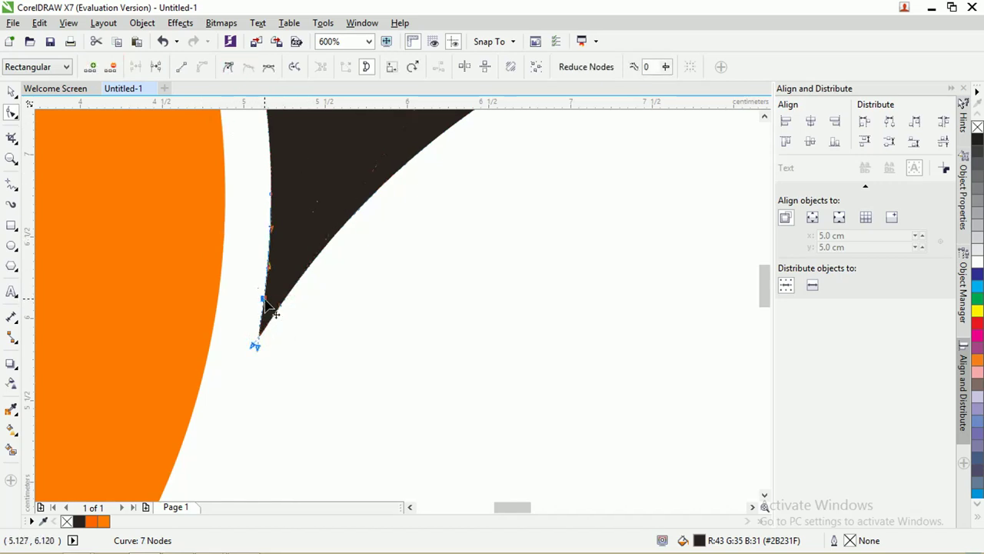
{"action": "left_click", "coordinate": [229, 68]}
- Adjust the curve handles between the two cusp nodes to round off the dark shape's tip, and deselect it
{"action": "scroll", "coordinate": [266, 335], "scroll_direction": "up", "scroll_amount": 2}
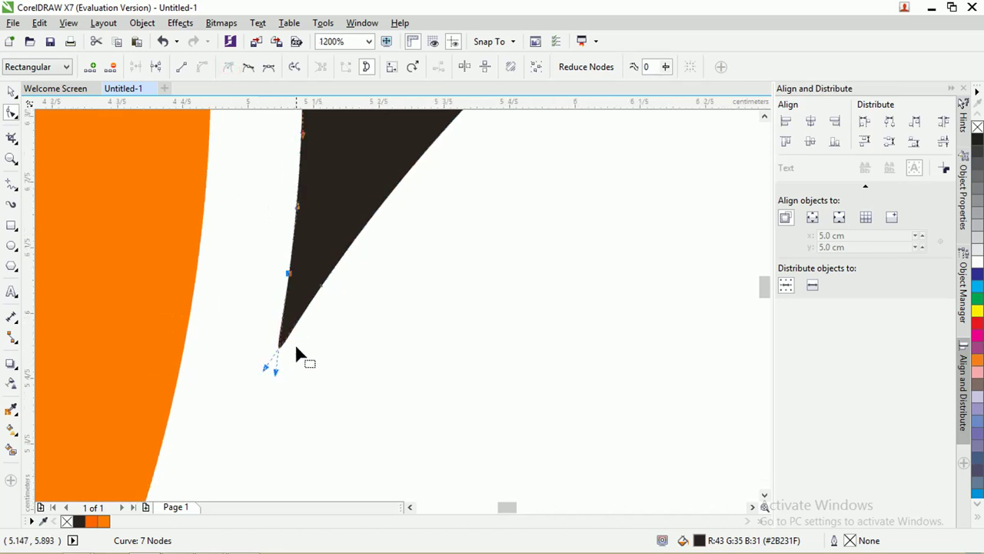
{"action": "scroll", "coordinate": [296, 348], "scroll_direction": "up", "scroll_amount": 2}
{"action": "left_click_drag", "start_coordinate": [271, 444], "coordinate": [299, 252]}
{"action": "left_click_drag", "start_coordinate": [247, 437], "coordinate": [299, 349]}
{"action": "left_click_drag", "start_coordinate": [298, 253], "coordinate": [290, 287]}
{"action": "key", "text": "ctrl+z"}
{"action": "left_click_drag", "start_coordinate": [297, 347], "coordinate": [327, 312]}
{"action": "key", "text": "z"}
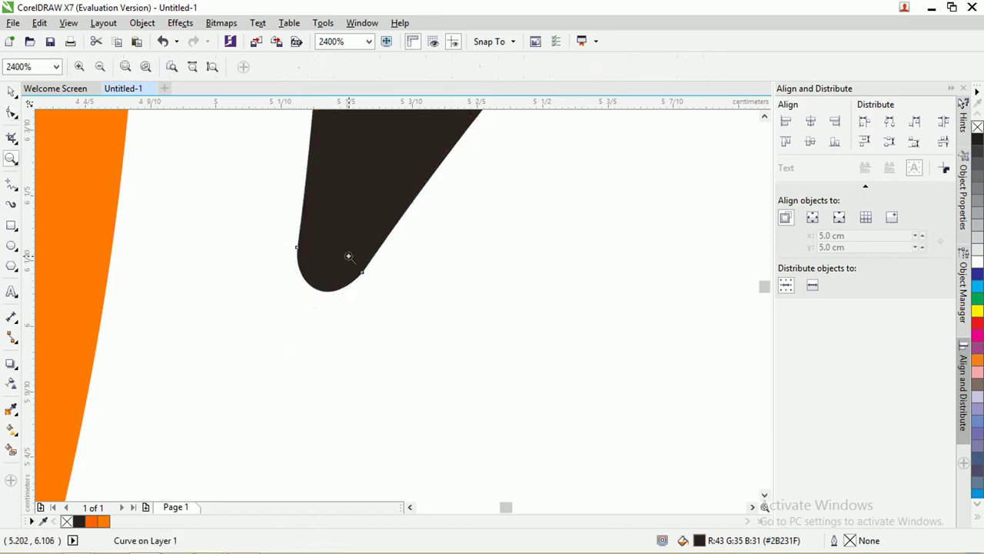
{"action": "scroll", "coordinate": [346, 255], "scroll_direction": "down", "scroll_amount": 5}
{"action": "scroll", "coordinate": [348, 252], "scroll_direction": "up", "scroll_amount": 1}
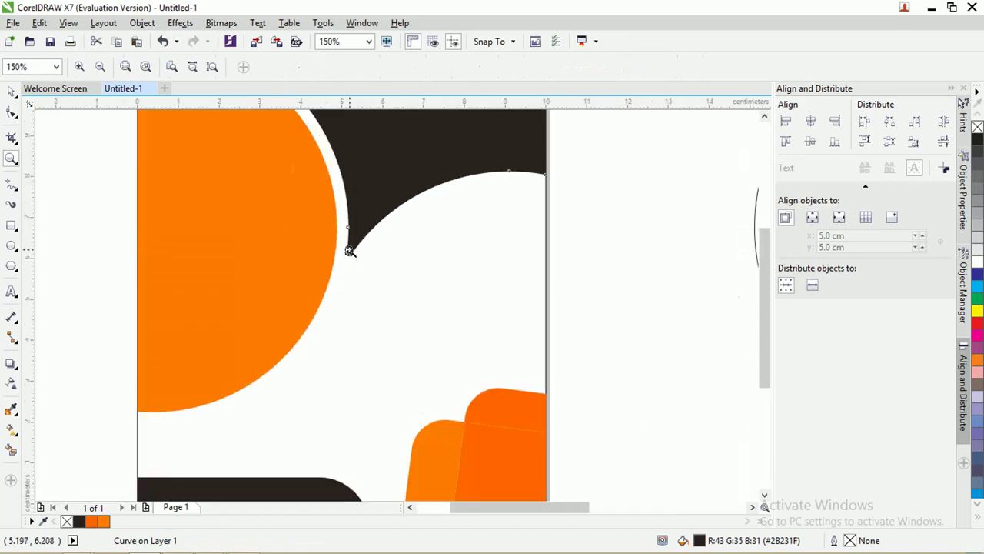
{"action": "left_click", "coordinate": [11, 90]}
{"action": "left_click", "coordinate": [66, 161]}
{"action": "left_click", "coordinate": [608, 217]}
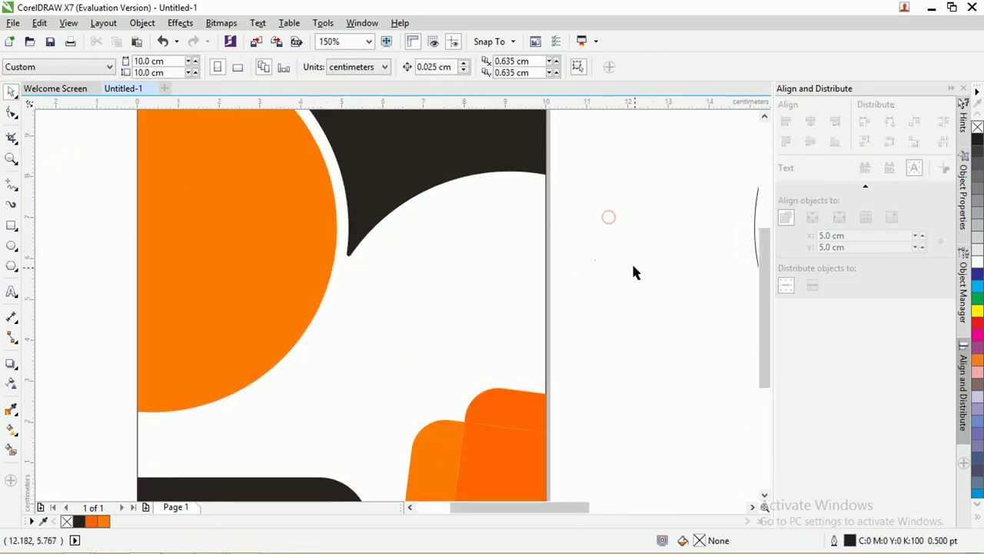
- Select the 10 cm page square and fill it with orange #FF7B00
{"action": "scroll", "coordinate": [759, 297], "scroll_direction": "up", "scroll_amount": 1}
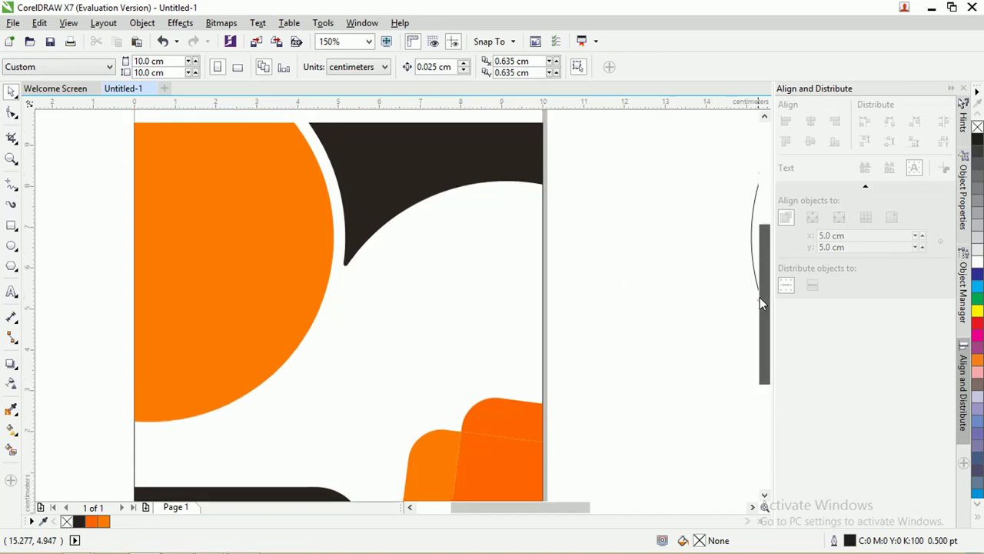
{"action": "left_click", "coordinate": [448, 242]}
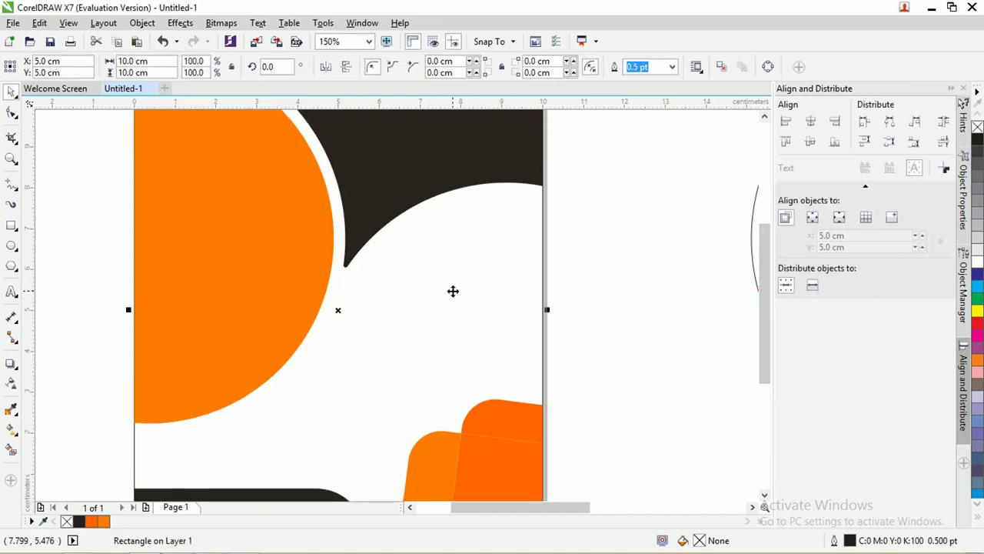
{"action": "scroll", "coordinate": [452, 292], "scroll_direction": "down", "scroll_amount": 1}
{"action": "scroll", "coordinate": [444, 277], "scroll_direction": "up", "scroll_amount": 1}
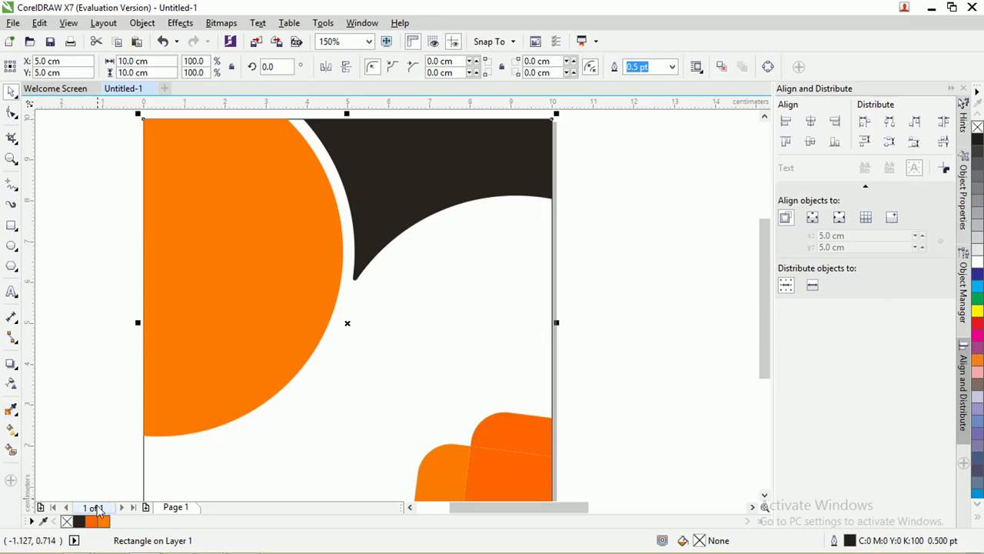
{"action": "left_click", "coordinate": [102, 520]}
{"action": "scroll", "coordinate": [280, 345], "scroll_direction": "down", "scroll_amount": 1}
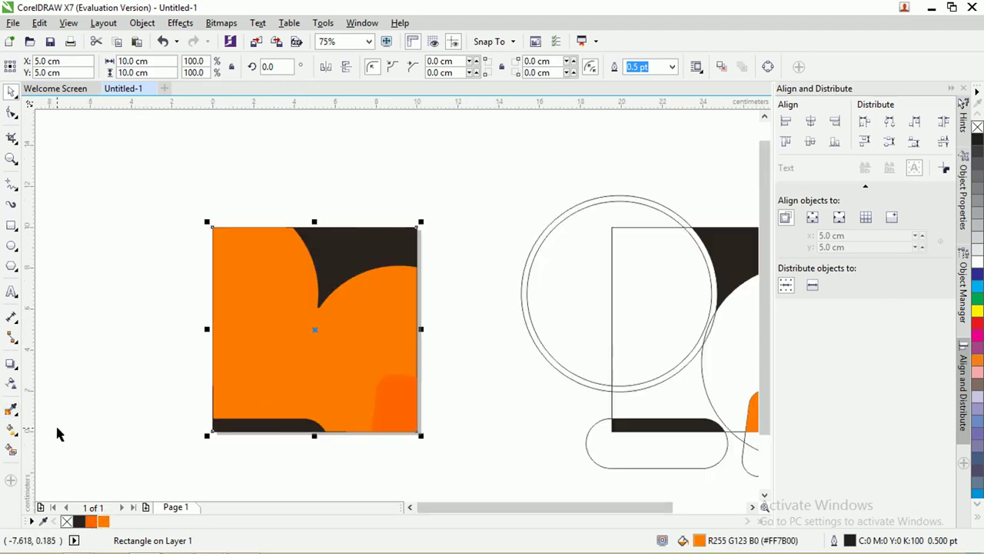
- Apply a top-to-bottom linear fountain fill to the square with orange palette colours at both ends, and start it slightly above the square
{"action": "left_click", "coordinate": [12, 429]}
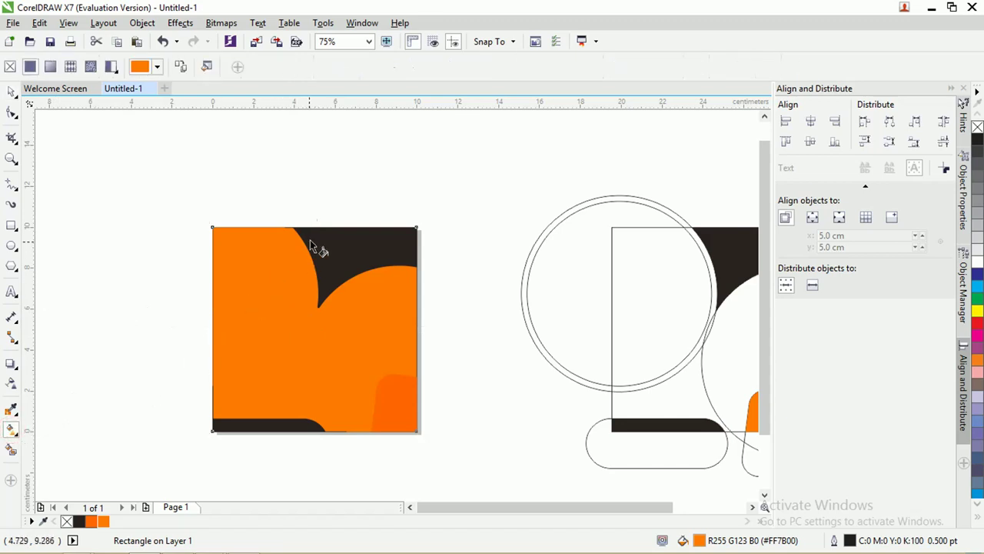
{"action": "left_click_drag", "start_coordinate": [314, 227], "coordinate": [310, 405]}
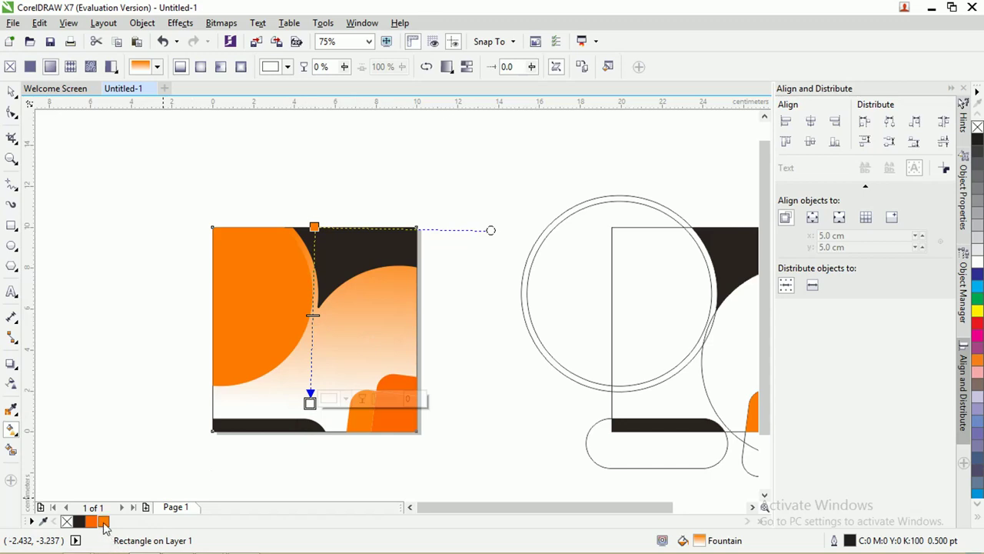
{"action": "left_click", "coordinate": [104, 521]}
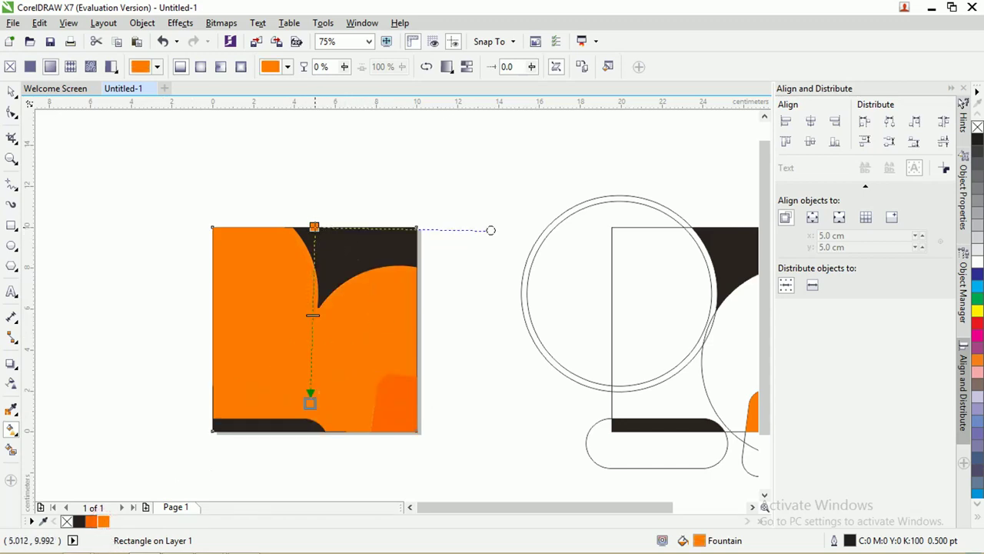
{"action": "left_click", "coordinate": [313, 226]}
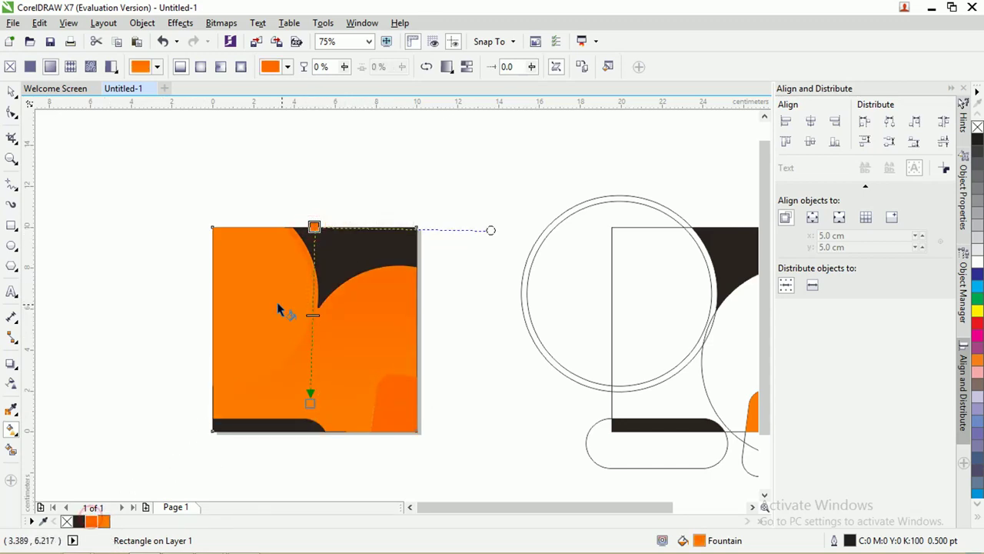
{"action": "left_click_drag", "start_coordinate": [313, 227], "coordinate": [310, 213]}
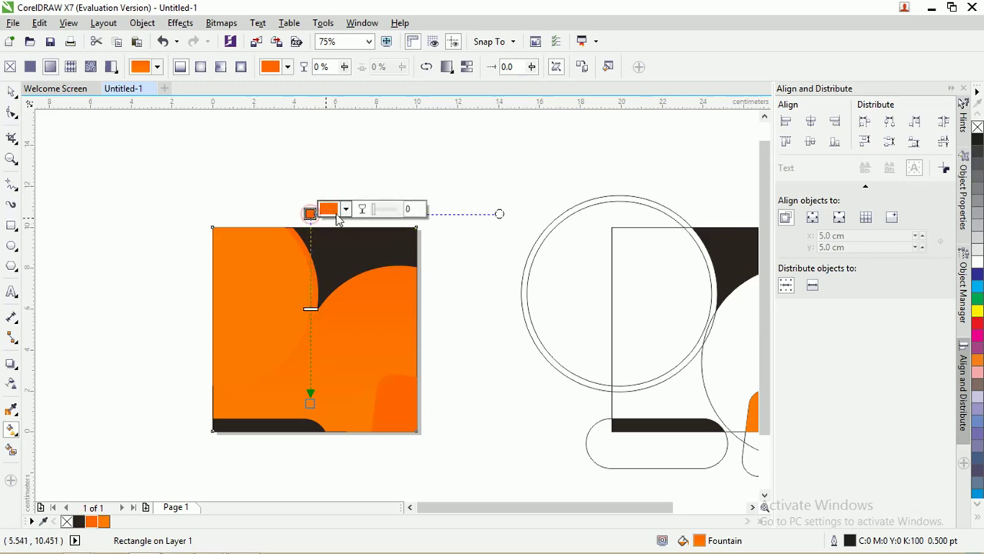
- Set the square's fountain fill start colour to dark orange #D44300
{"action": "left_click", "coordinate": [339, 210]}
{"action": "left_click", "coordinate": [407, 286]}
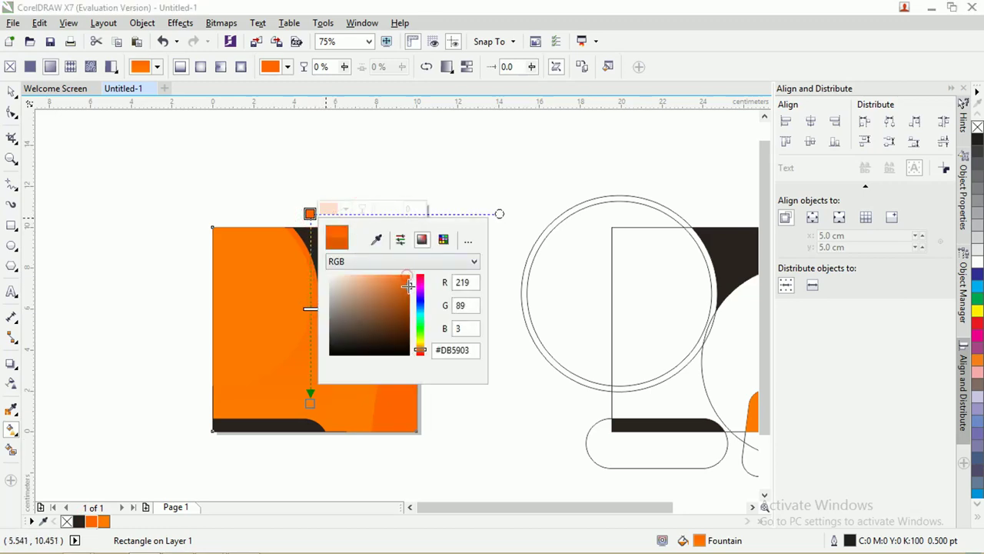
{"action": "left_click_drag", "start_coordinate": [407, 286], "coordinate": [411, 286]}
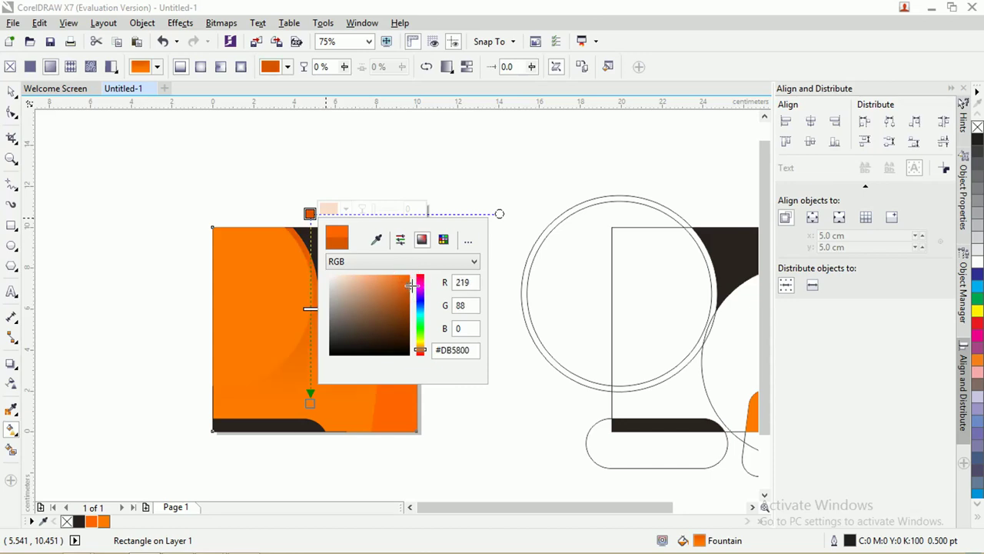
{"action": "left_click_drag", "start_coordinate": [425, 352], "coordinate": [421, 353]}
{"action": "left_click_drag", "start_coordinate": [407, 294], "coordinate": [409, 287]}
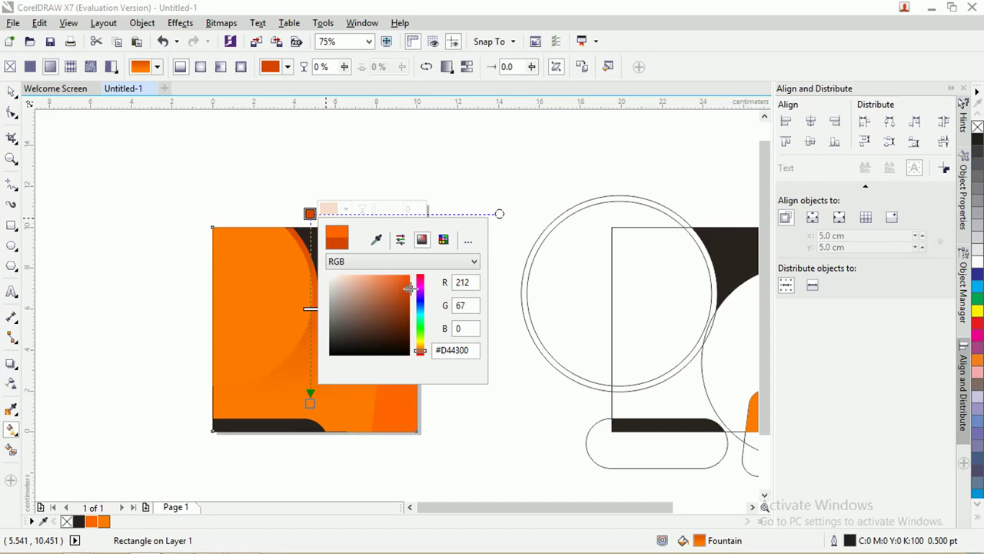
- Set the fountain fill's lower end colour to yellow-orange, about #FFA100, and deselect the square
{"action": "left_click", "coordinate": [311, 401]}
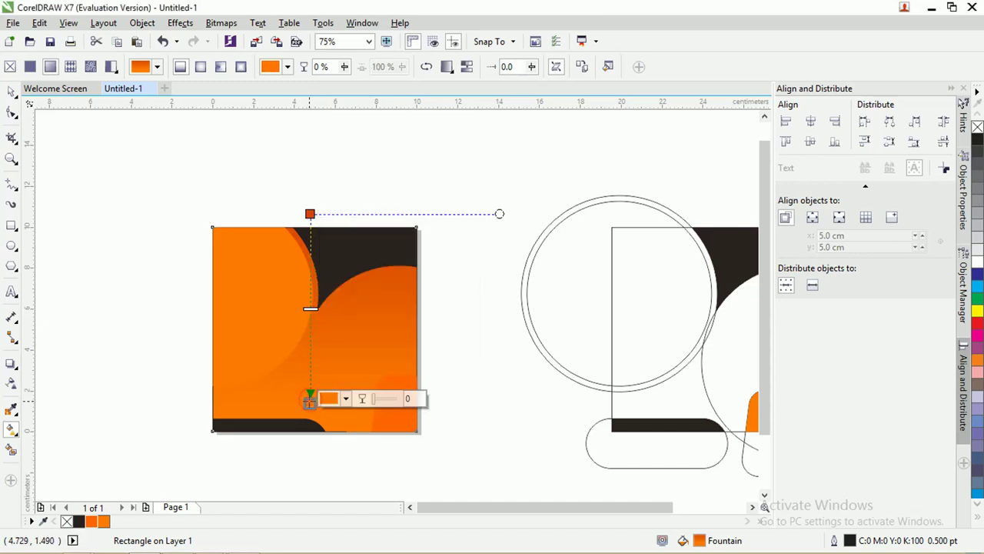
{"action": "left_click", "coordinate": [346, 400]}
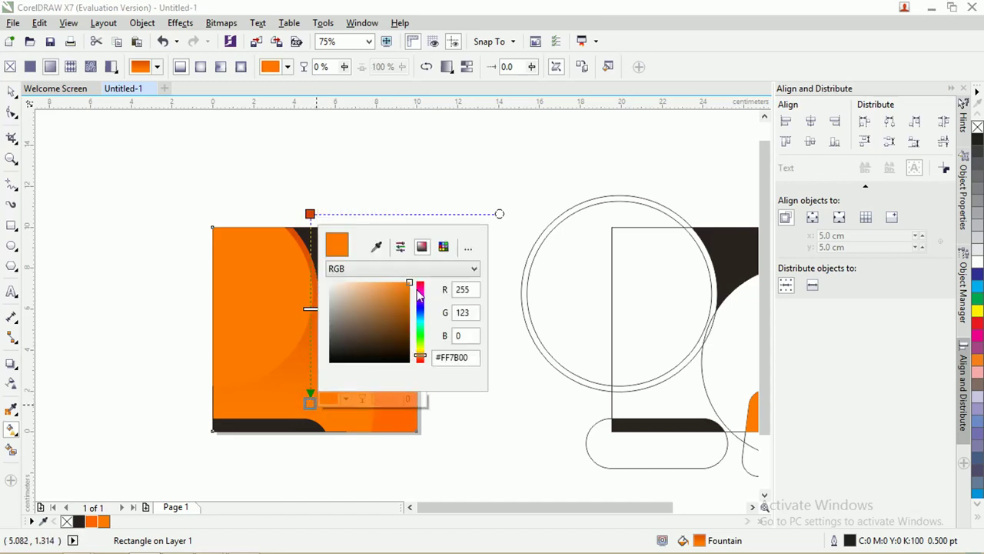
{"action": "left_click_drag", "start_coordinate": [419, 359], "coordinate": [421, 358]}
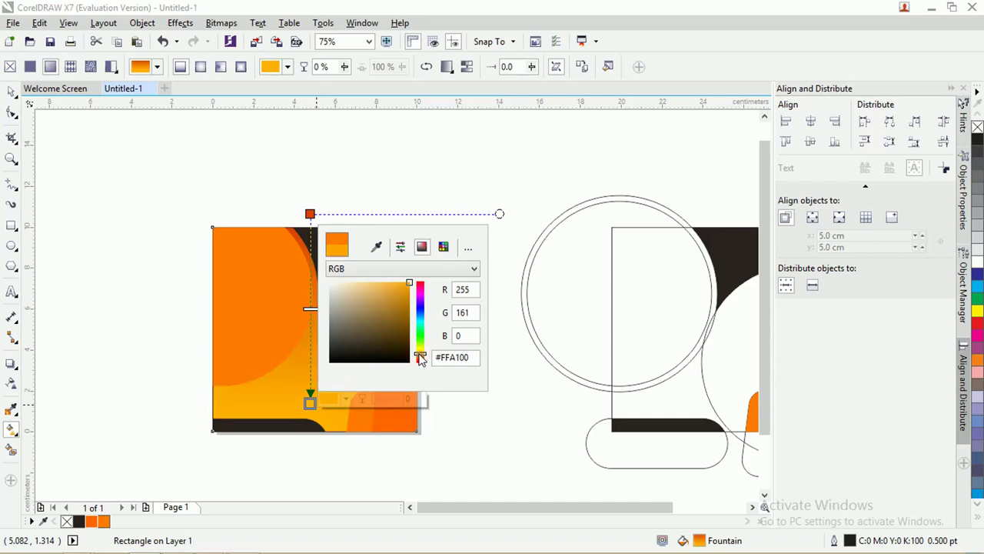
{"action": "left_click", "coordinate": [12, 92]}
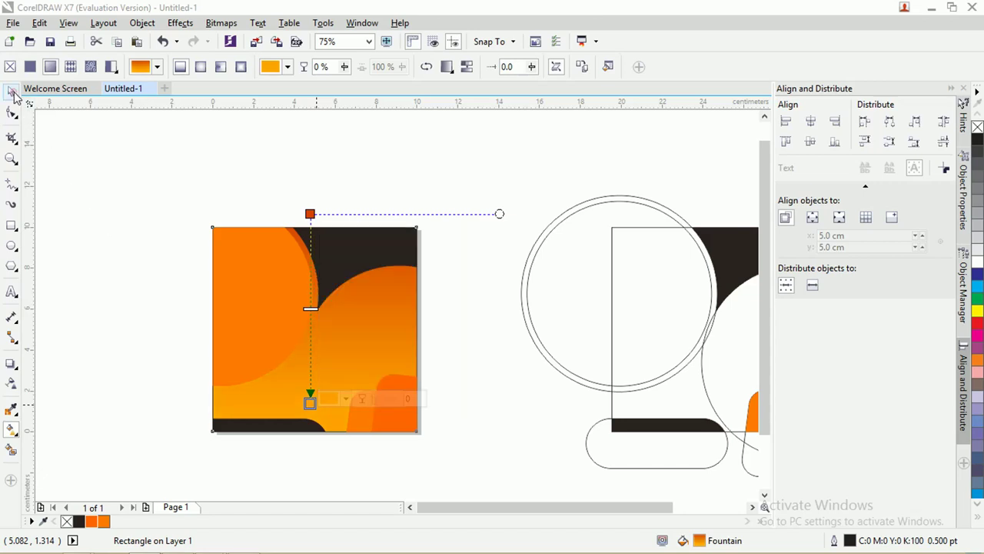
{"action": "left_click", "coordinate": [172, 172]}
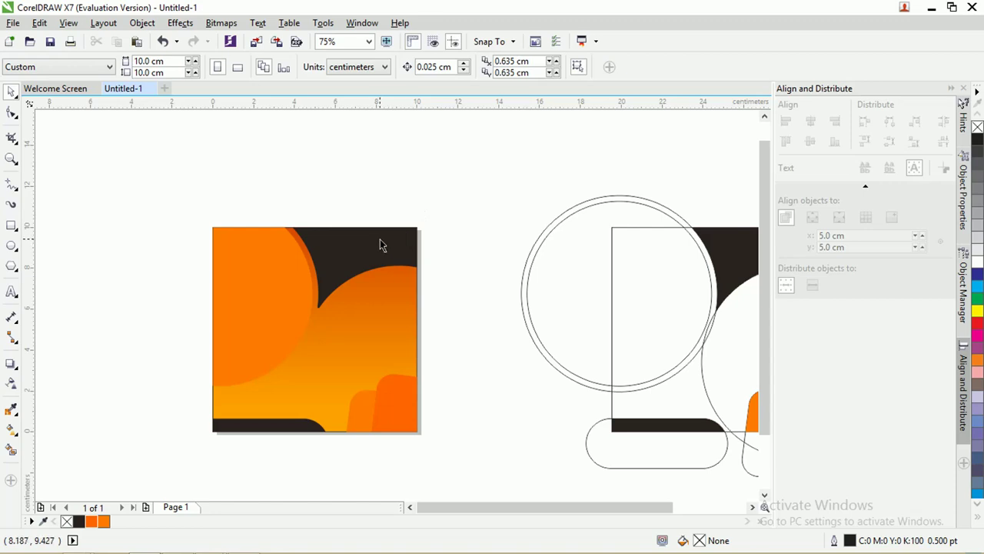
- Add a one-step outside contour with an offset of about 0.204 cm to the dark upper shape
{"action": "scroll", "coordinate": [344, 254], "scroll_direction": "left", "scroll_amount": 1}
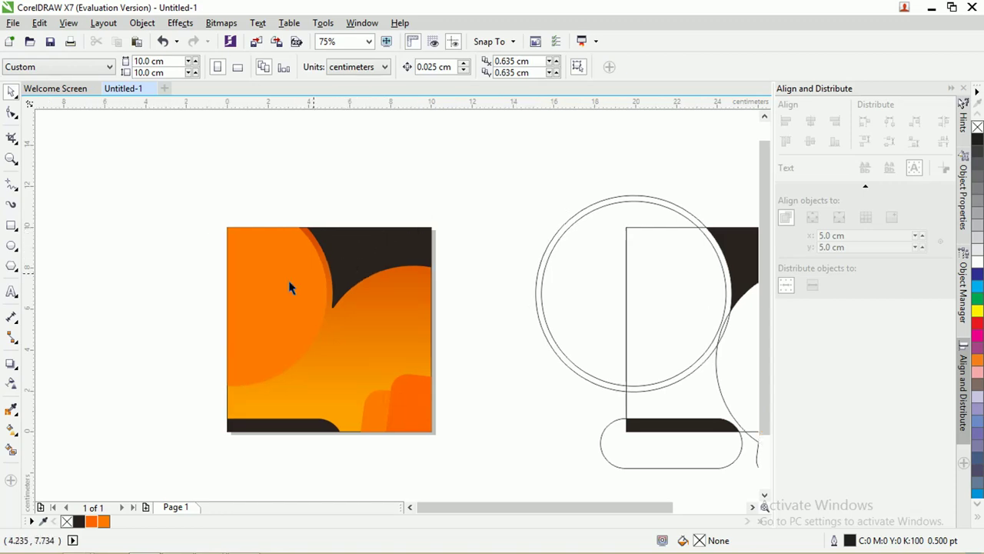
{"action": "left_click", "coordinate": [12, 367]}
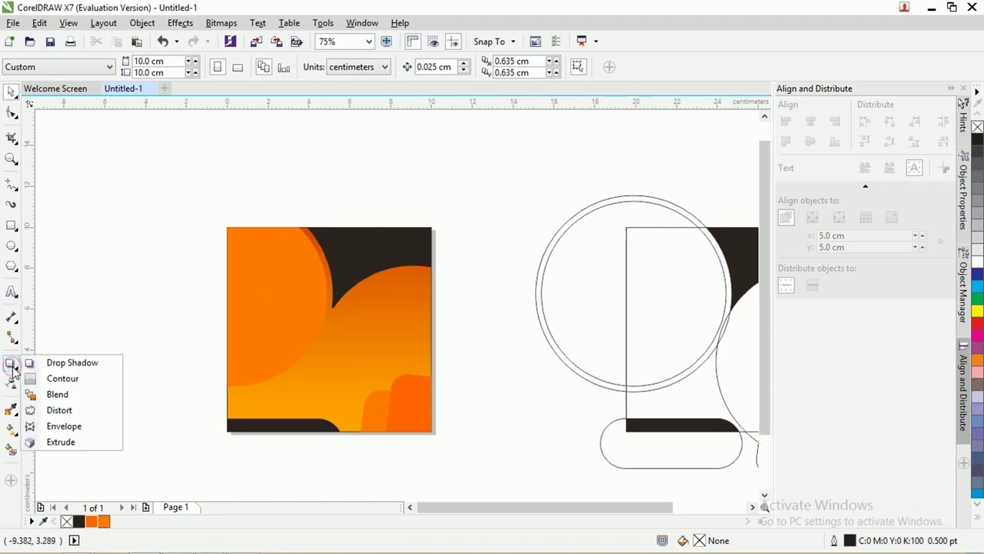
{"action": "left_click", "coordinate": [48, 363]}
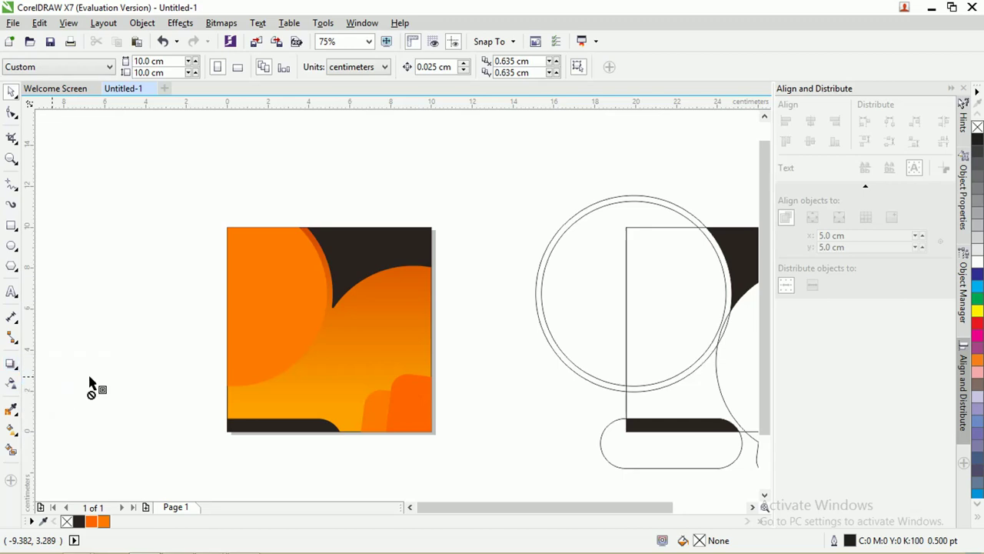
{"action": "left_click", "coordinate": [373, 253]}
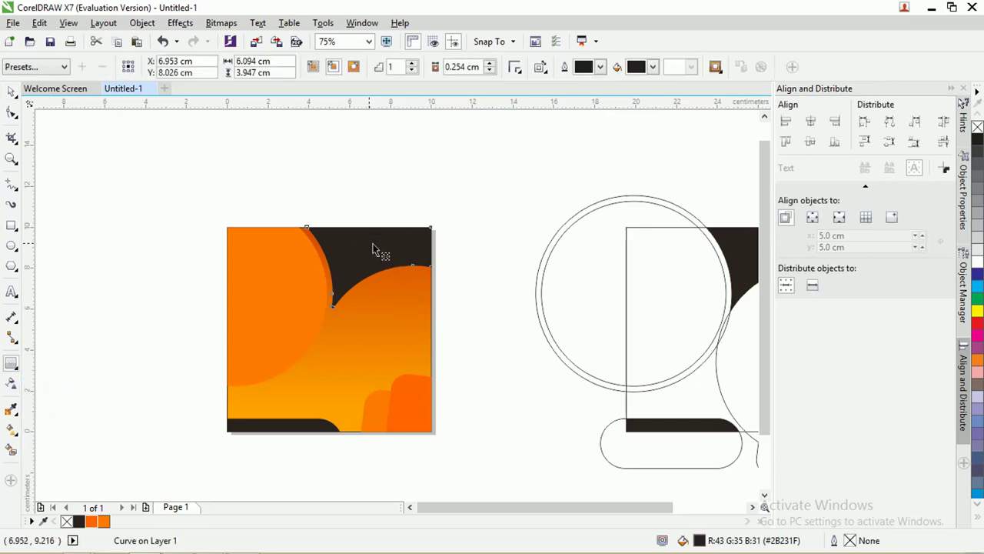
{"action": "left_click_drag", "start_coordinate": [352, 254], "coordinate": [358, 224]}
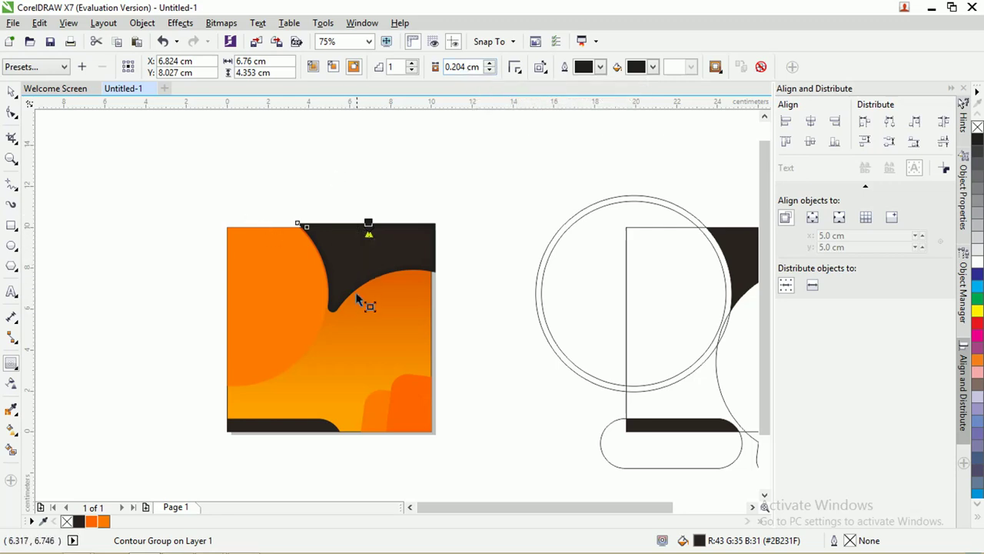
- Break the dark shape's contour group apart and deselect the resulting objects
{"action": "scroll", "coordinate": [367, 286], "scroll_direction": "left", "scroll_amount": 1}
{"action": "scroll", "coordinate": [379, 271], "scroll_direction": "up", "scroll_amount": 2}
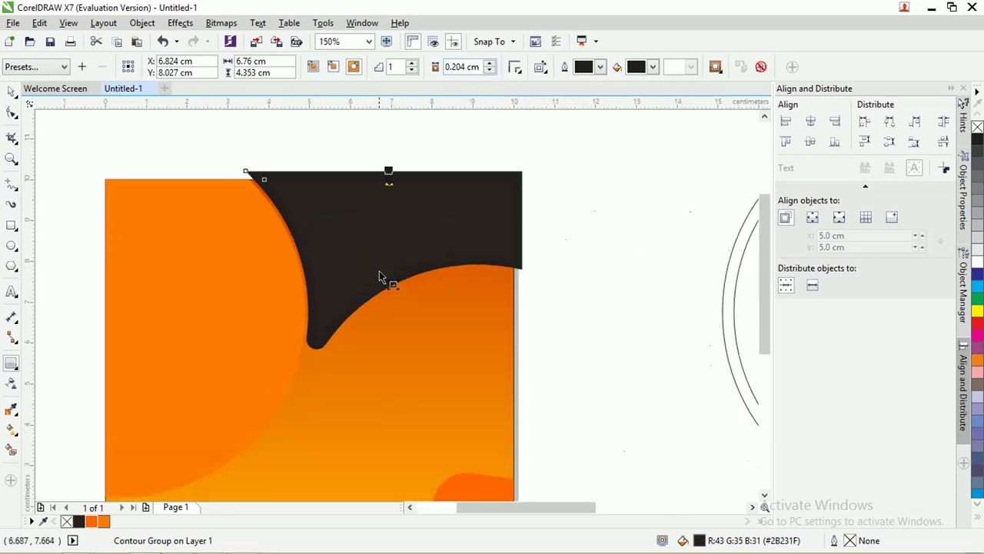
{"action": "right_click", "coordinate": [303, 188]}
{"action": "left_click", "coordinate": [294, 176]}
{"action": "right_click", "coordinate": [292, 172]}
{"action": "left_click", "coordinate": [317, 194]}
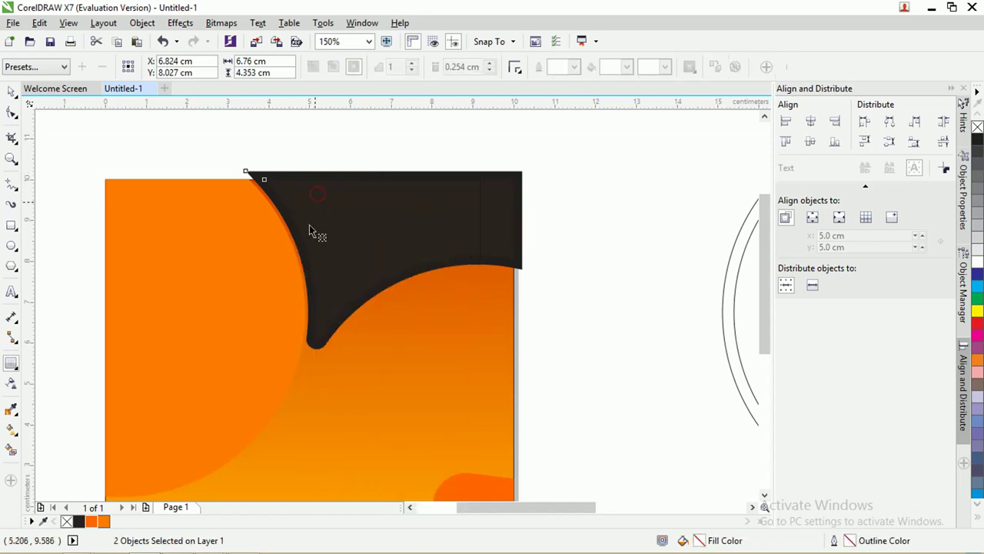
{"action": "scroll", "coordinate": [273, 312], "scroll_direction": "down", "scroll_amount": 2}
{"action": "scroll", "coordinate": [270, 312], "scroll_direction": "up", "scroll_amount": 2}
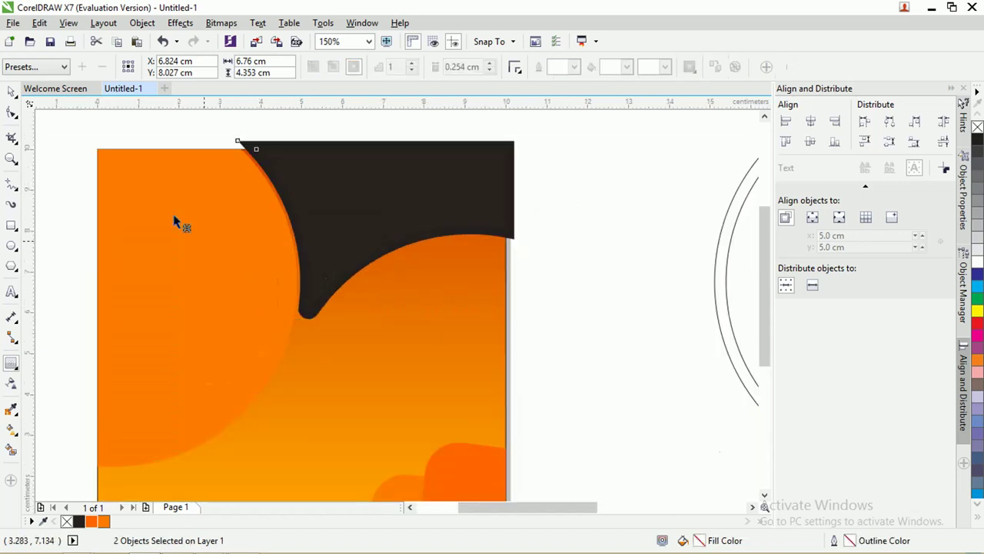
{"action": "left_click", "coordinate": [12, 92]}
{"action": "left_click", "coordinate": [246, 129]}
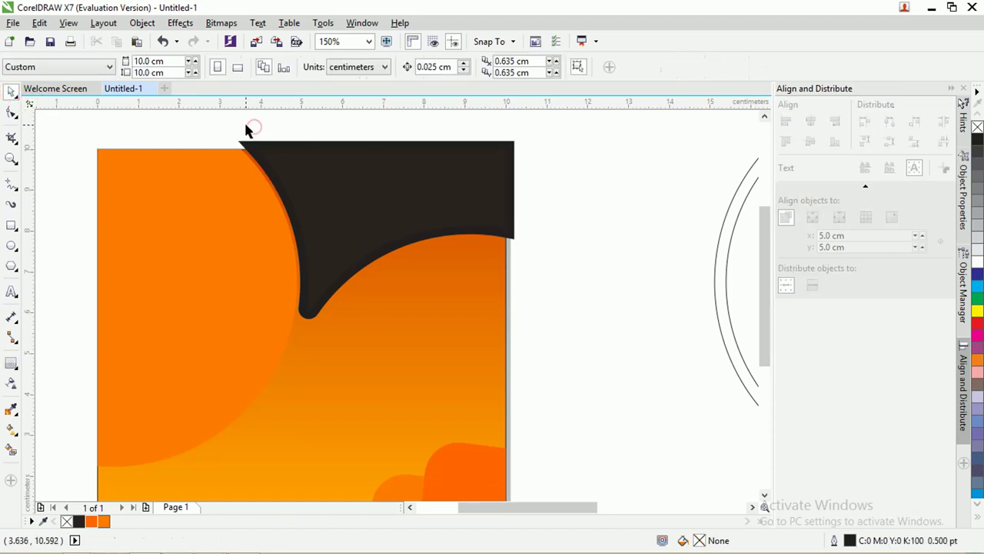
- Copy the square's fountain fill to the separated contour shape behind the dark shape, and deselect it
{"action": "left_click", "coordinate": [240, 144]}
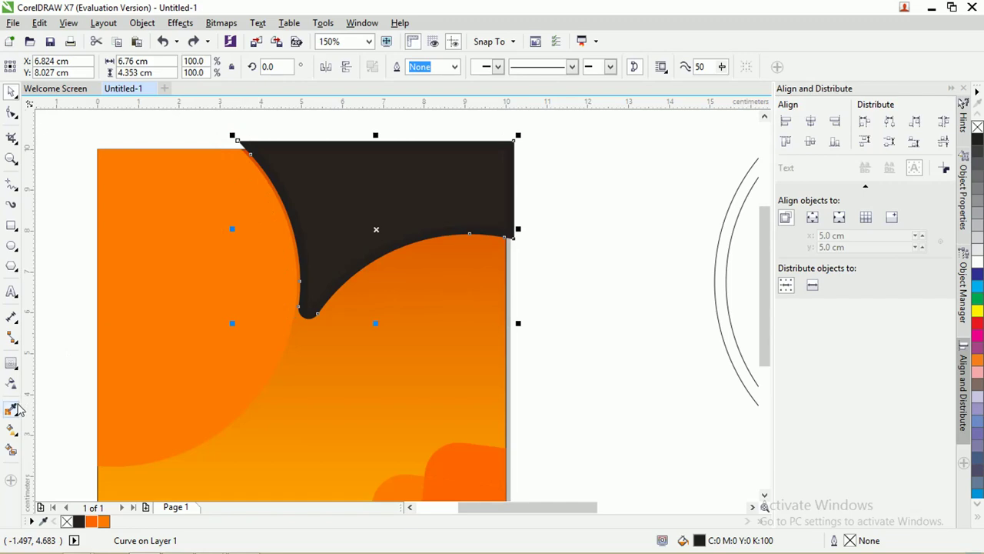
{"action": "left_click", "coordinate": [12, 432]}
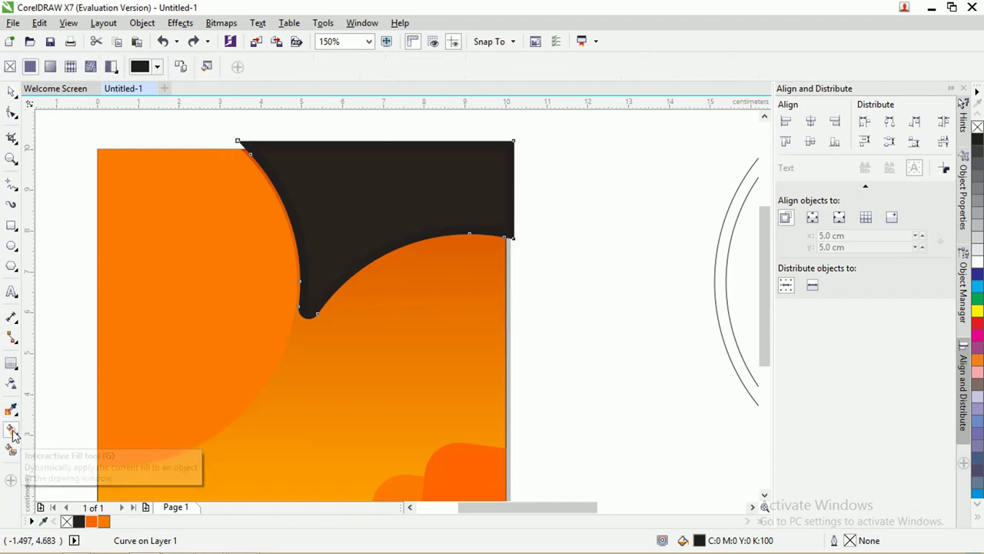
{"action": "left_click", "coordinate": [183, 68]}
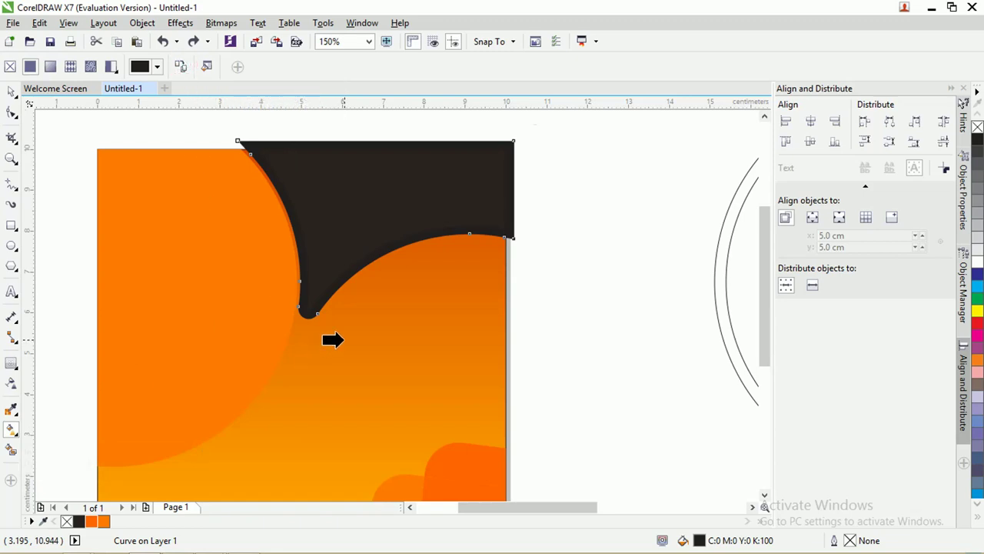
{"action": "left_click", "coordinate": [343, 339]}
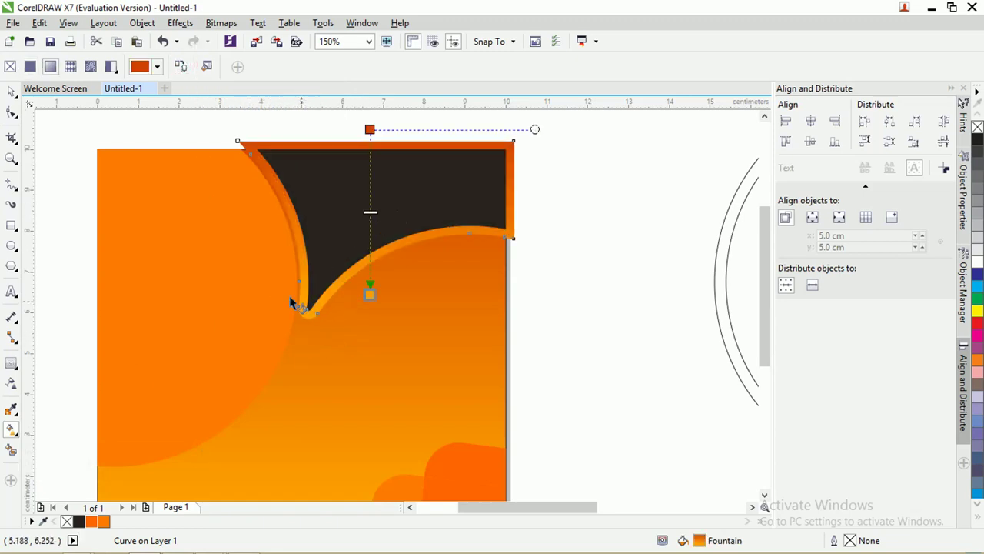
{"action": "left_click", "coordinate": [11, 91]}
{"action": "left_click", "coordinate": [57, 115]}
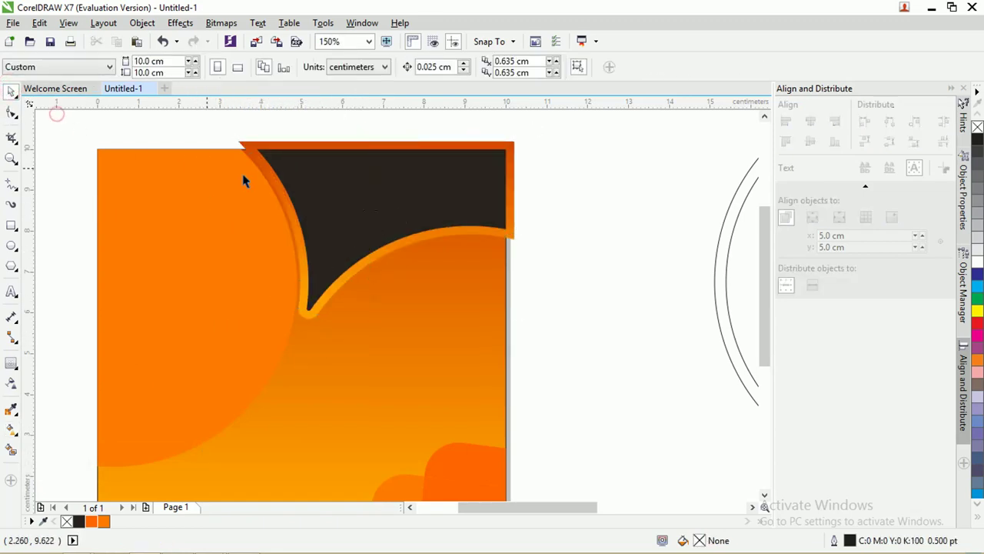
- Select the gradient-filled page square and bring it to the front of all objects
{"action": "scroll", "coordinate": [497, 235], "scroll_direction": "up", "scroll_amount": 2}
{"action": "scroll", "coordinate": [494, 237], "scroll_direction": "down", "scroll_amount": 2}
{"action": "left_click", "coordinate": [472, 293]}
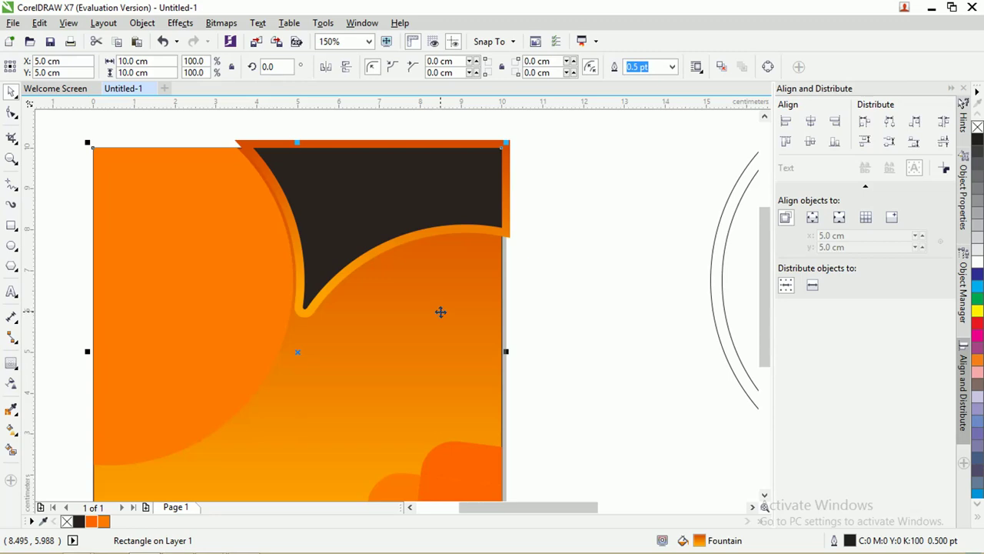
{"action": "key", "text": "ctrl+f"}
{"action": "left_click", "coordinate": [596, 408]}
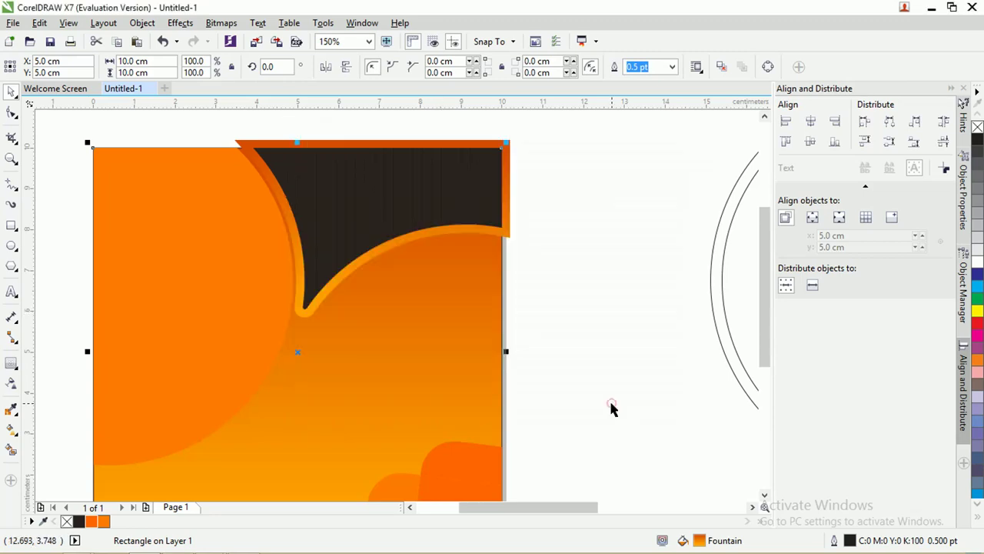
{"action": "key", "text": "shift+Page_Up"}
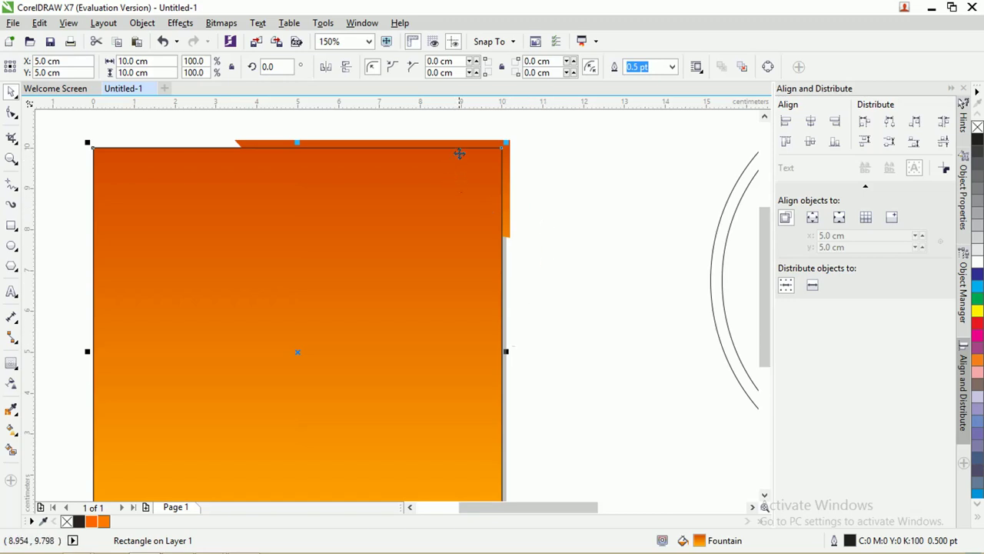
{"action": "left_click", "coordinate": [494, 160]}
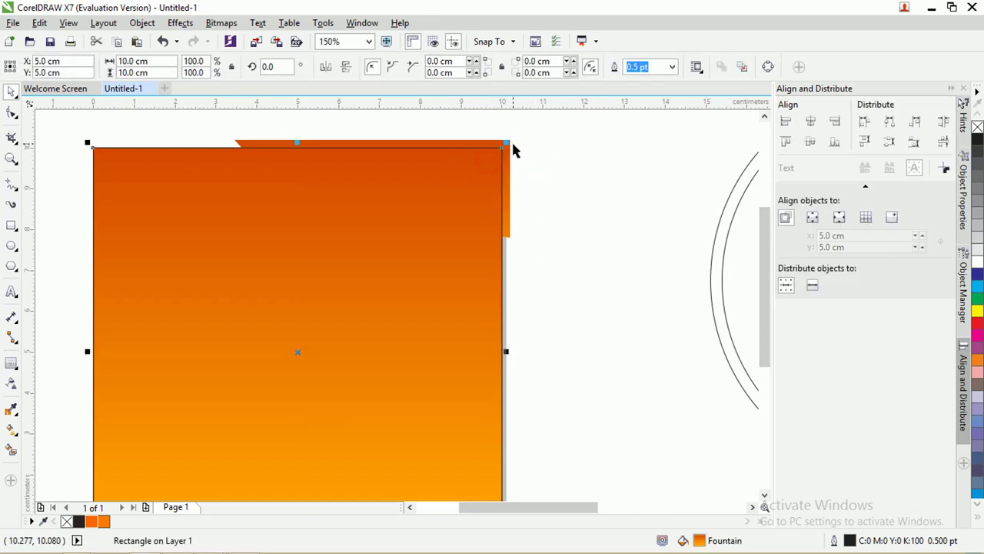
- Intersect the gradient-filled page square with the dark shape's separated contour shape and deselect the result
{"action": "left_click", "coordinate": [512, 142], "text": "shift"}
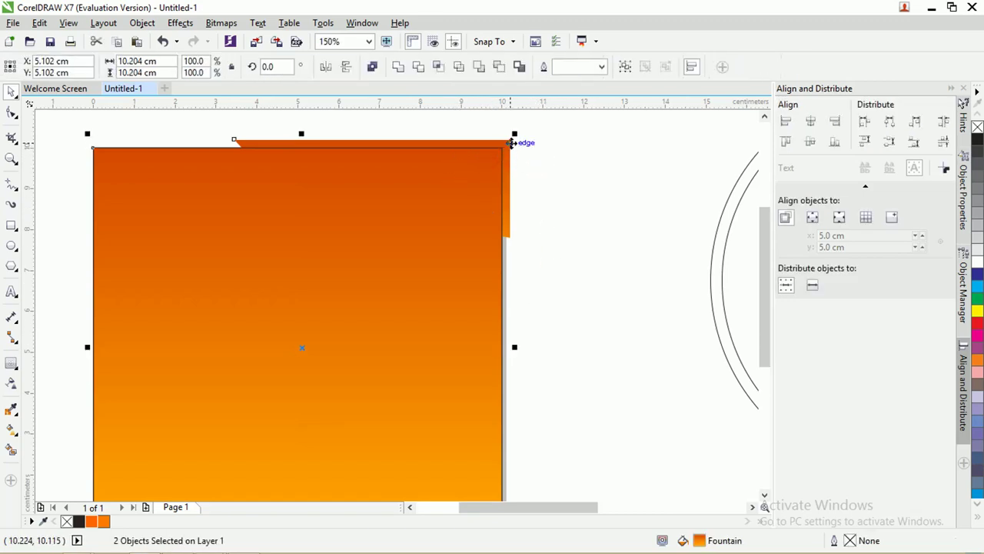
{"action": "left_click", "coordinate": [440, 67]}
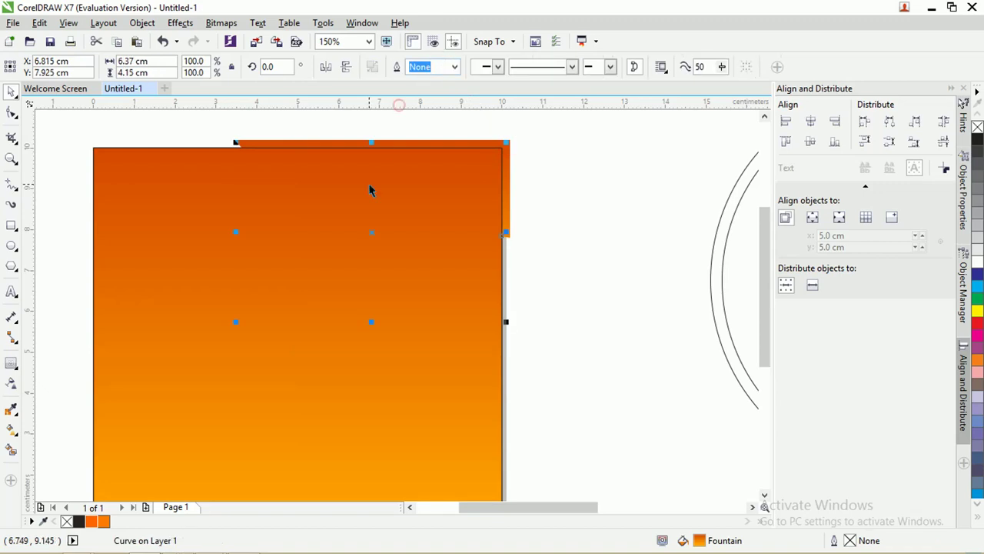
{"action": "left_click", "coordinate": [527, 164]}
- Delete the gradient-filled square covering the design and the original contour shape that extends beyond the page
{"action": "left_click", "coordinate": [468, 194]}
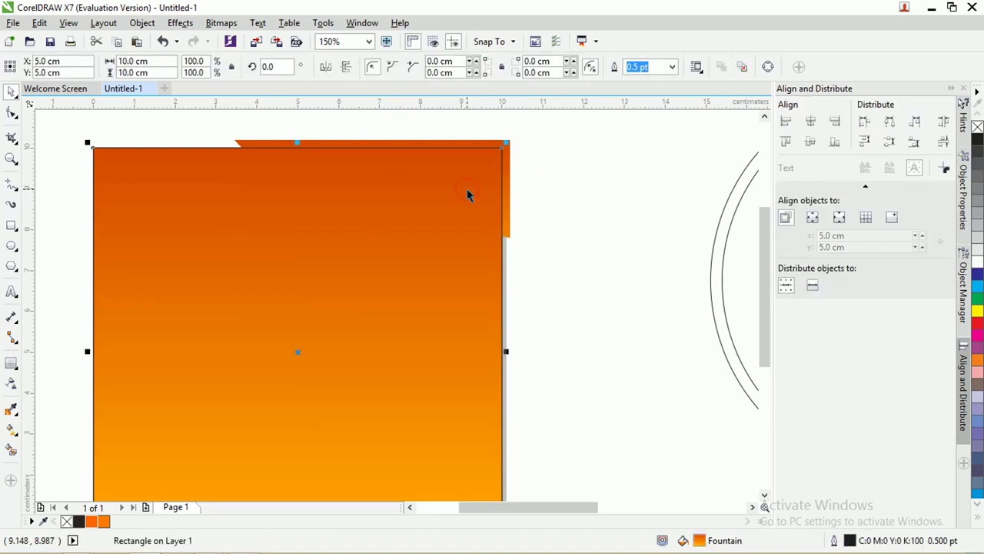
{"action": "key", "text": "Delete"}
{"action": "left_click", "coordinate": [326, 143]}
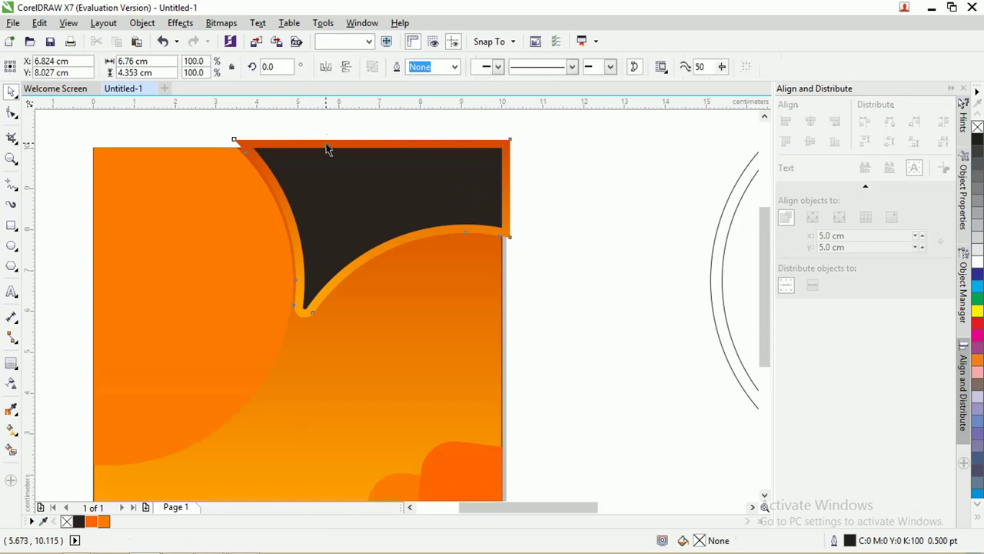
{"action": "left_click_drag", "start_coordinate": [326, 143], "coordinate": [331, 129]}
{"action": "key", "text": "Delete"}
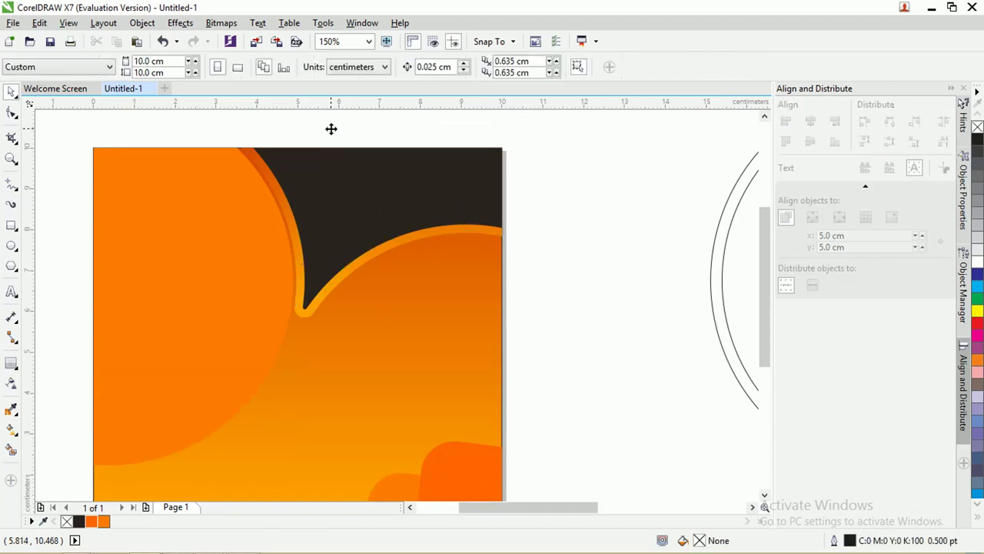
- Remove the outline from the gradient-filled page square and deselect it
{"action": "left_click", "coordinate": [473, 285]}
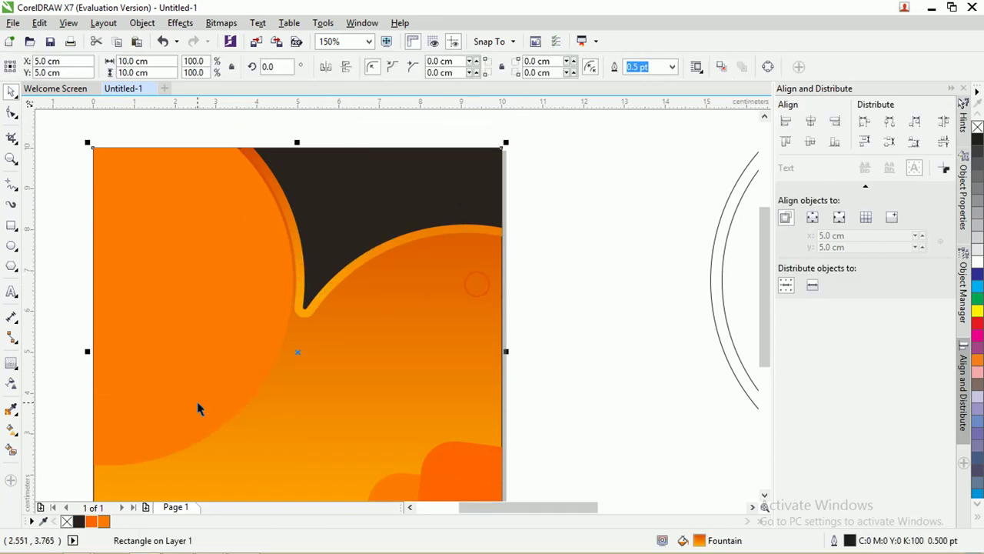
{"action": "right_click", "coordinate": [67, 522]}
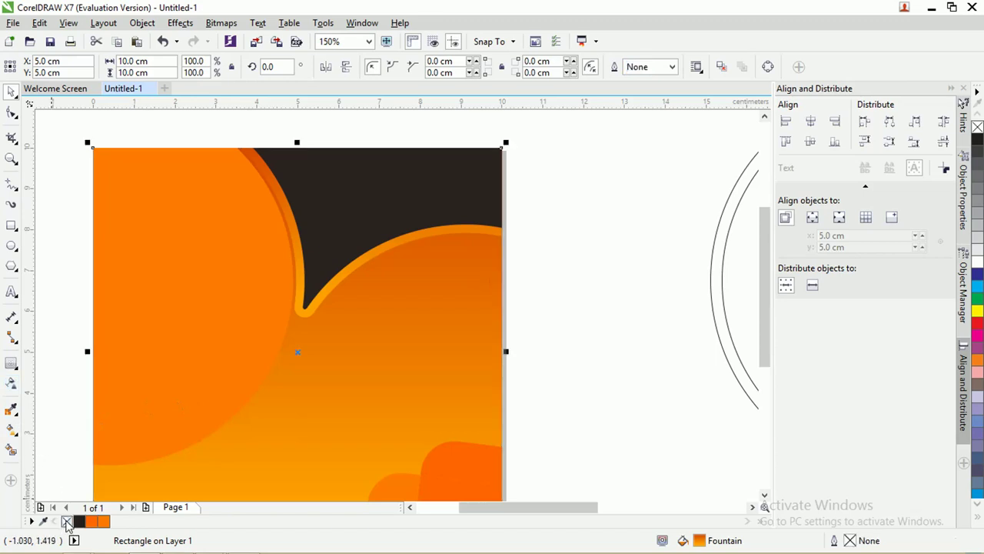
{"action": "left_click", "coordinate": [586, 208]}
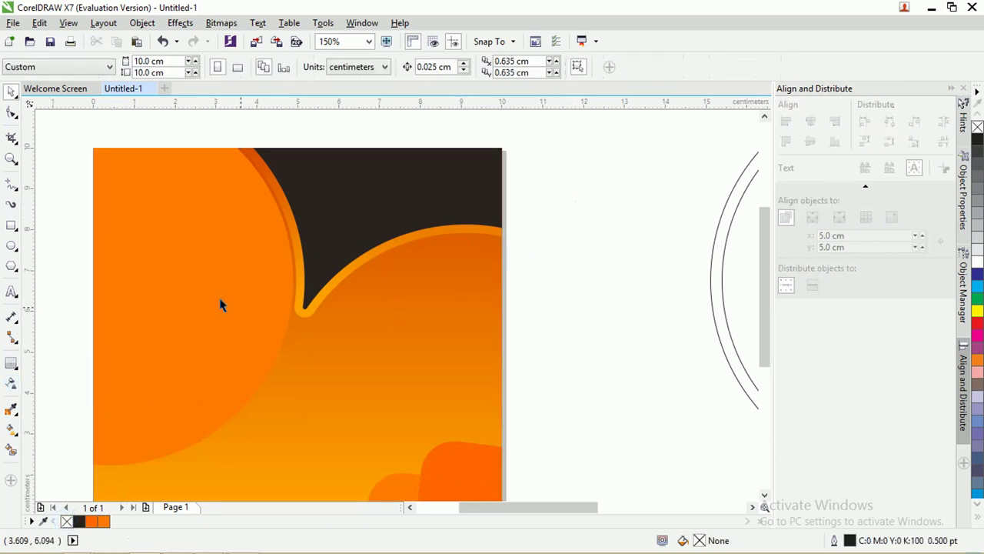
- Fill the large orange rounded shape along the page's left edge with 30% black grey and deselect it
{"action": "left_click", "coordinate": [182, 248]}
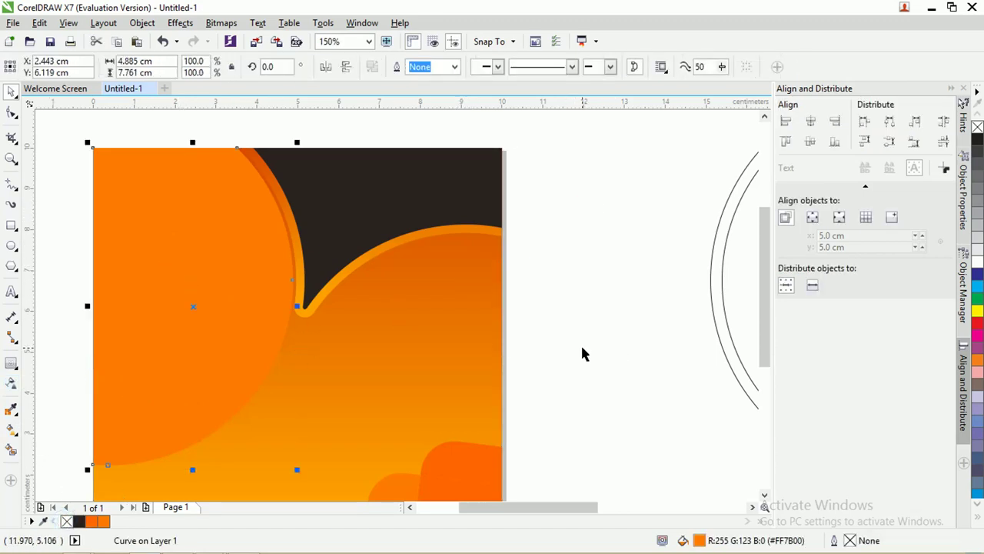
{"action": "left_click", "coordinate": [979, 227]}
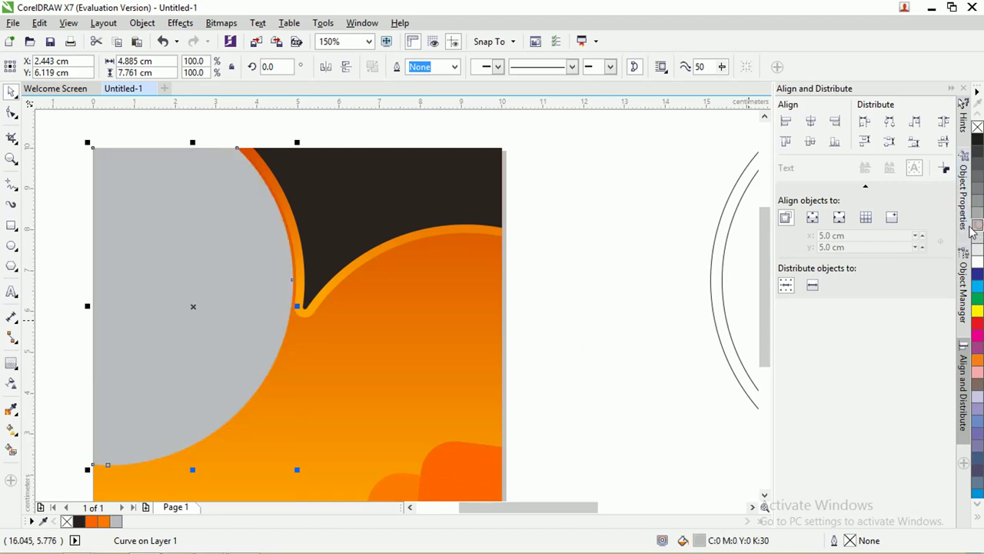
{"action": "left_click", "coordinate": [581, 163]}
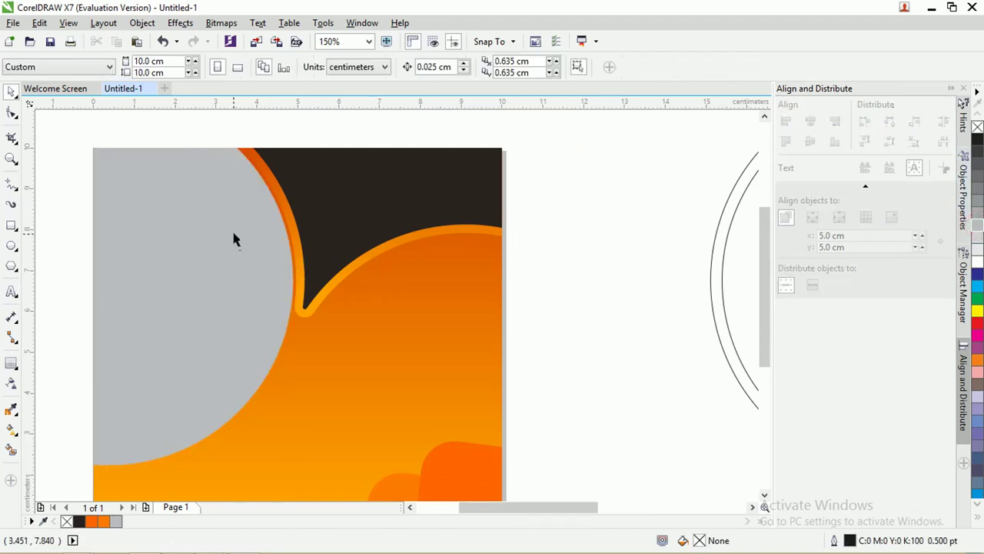
- Add a one-step outside contour with an offset of about 0.188 cm to the grey rounded shape
{"action": "scroll", "coordinate": [234, 237], "scroll_direction": "down", "scroll_amount": 2}
{"action": "scroll", "coordinate": [233, 231], "scroll_direction": "up", "scroll_amount": 2}
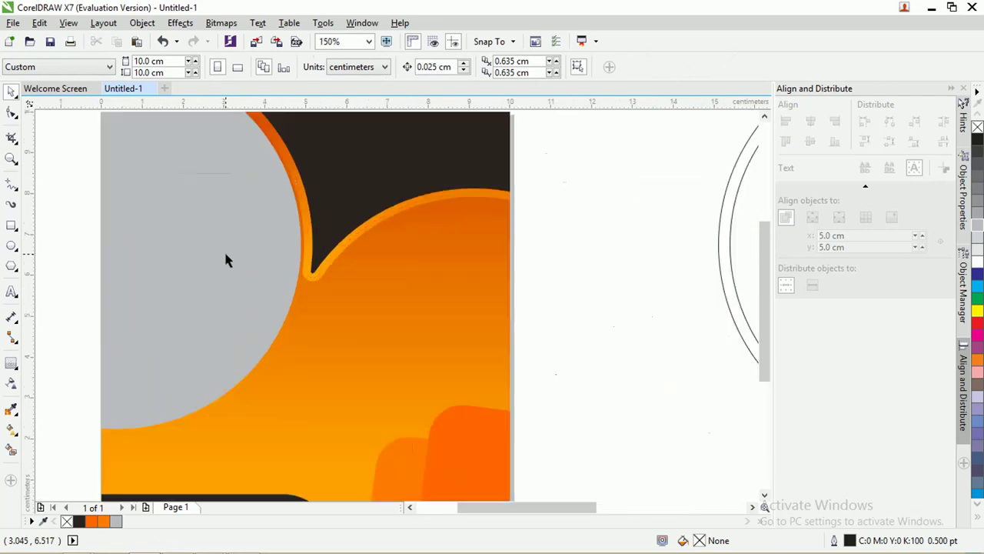
{"action": "scroll", "coordinate": [225, 257], "scroll_direction": "down", "scroll_amount": 1}
{"action": "scroll", "coordinate": [225, 259], "scroll_direction": "up", "scroll_amount": 1}
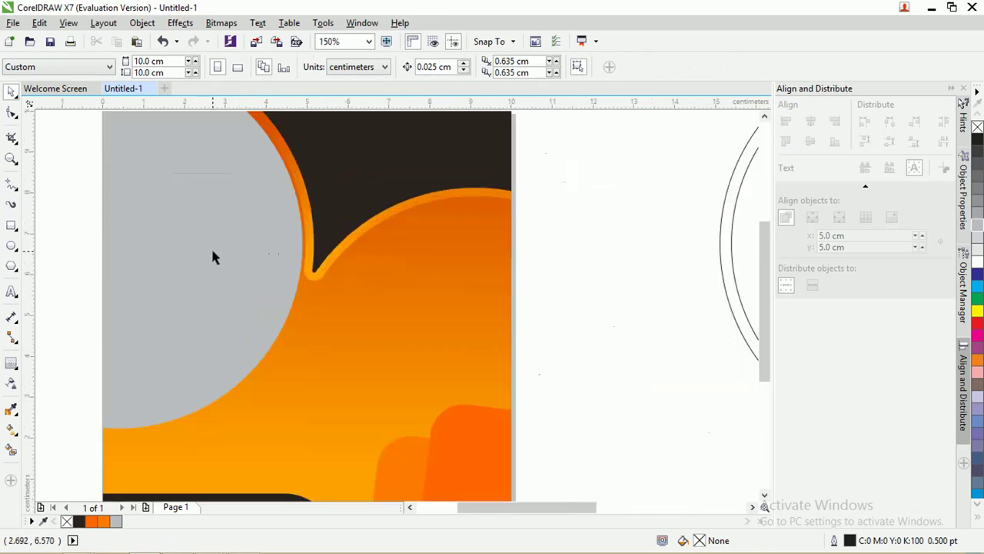
{"action": "left_click", "coordinate": [213, 252]}
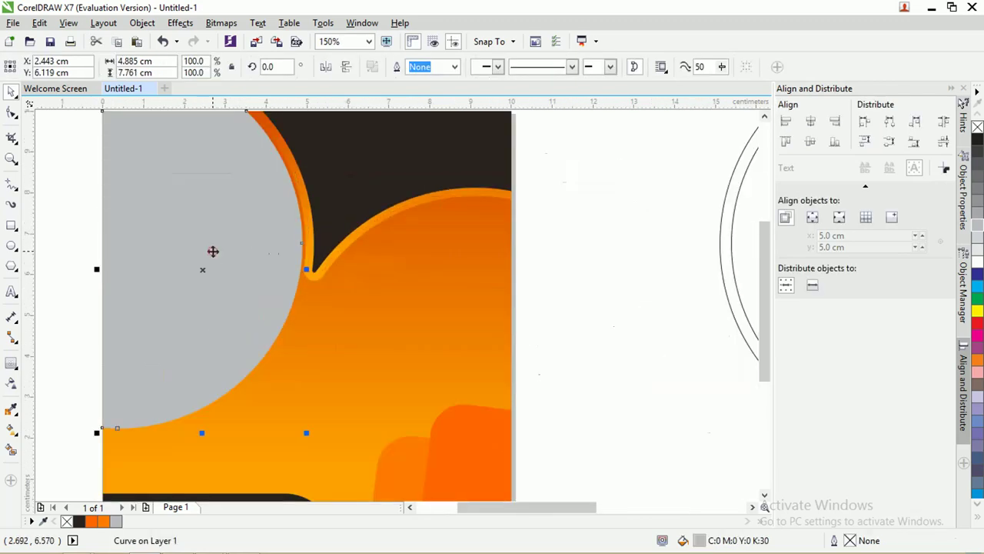
{"action": "left_click", "coordinate": [11, 362]}
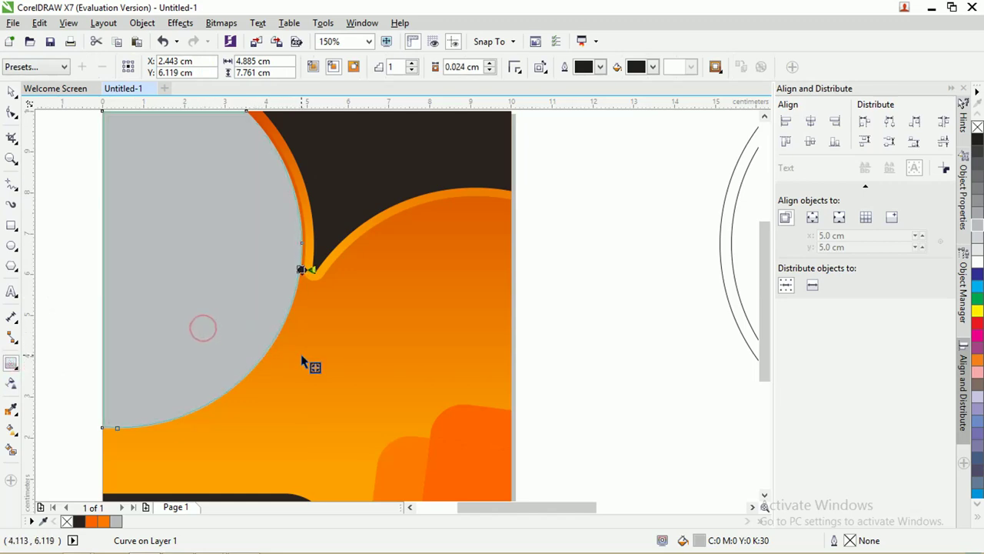
{"action": "left_click_drag", "start_coordinate": [303, 361], "coordinate": [307, 361]}
- Break the grey shape's contour group apart and deselect the separated objects
{"action": "right_click", "coordinate": [268, 286]}
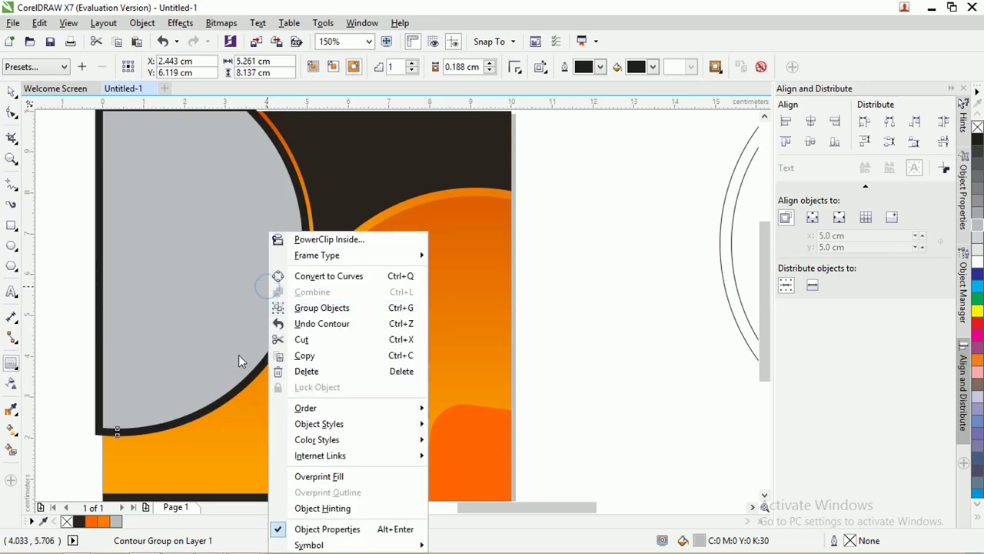
{"action": "left_click", "coordinate": [248, 382]}
{"action": "right_click", "coordinate": [248, 380]}
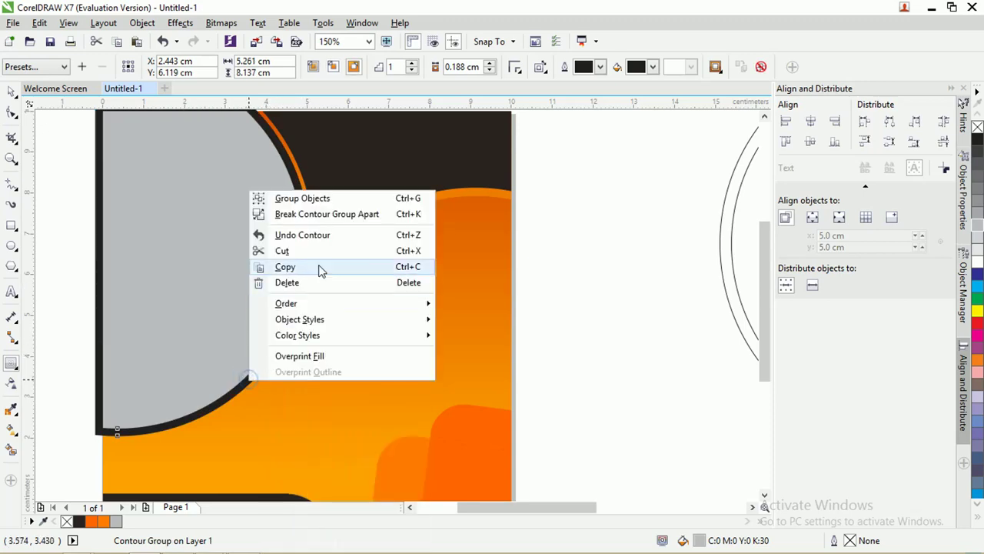
{"action": "left_click", "coordinate": [330, 214]}
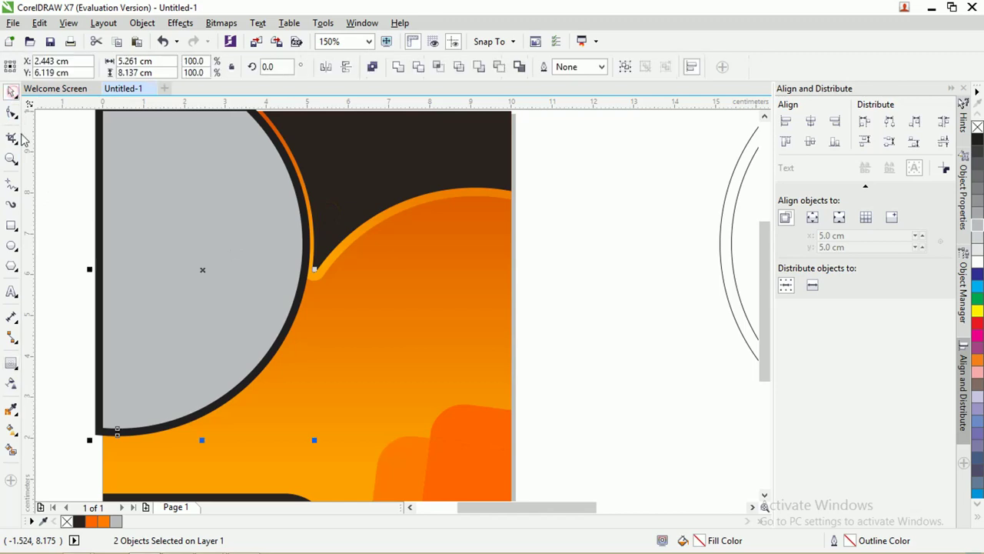
{"action": "left_click", "coordinate": [63, 292]}
- Fill the separated black contour shape behind the grey shape with orange (#FF6600)
{"action": "left_click", "coordinate": [100, 302]}
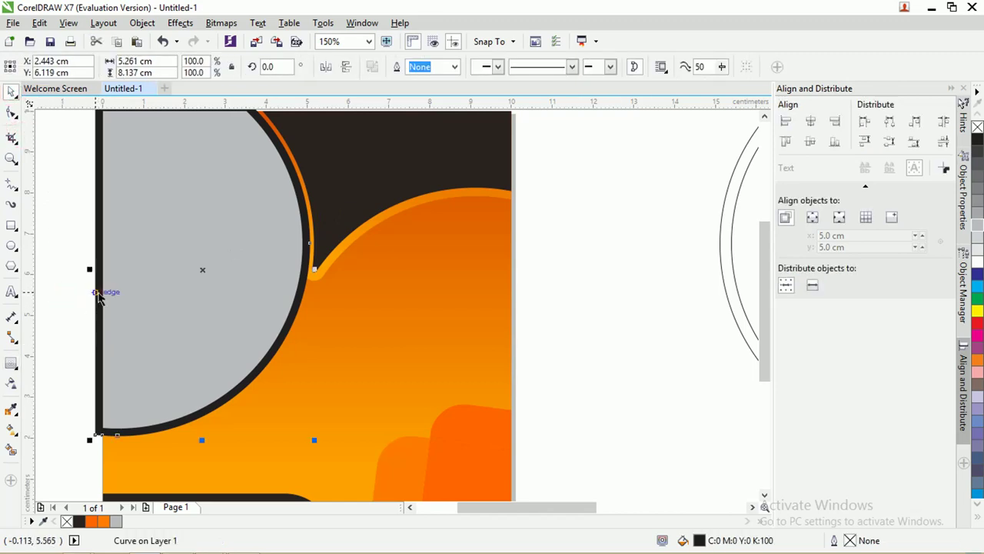
{"action": "right_click", "coordinate": [95, 522]}
{"action": "left_click", "coordinate": [94, 522]}
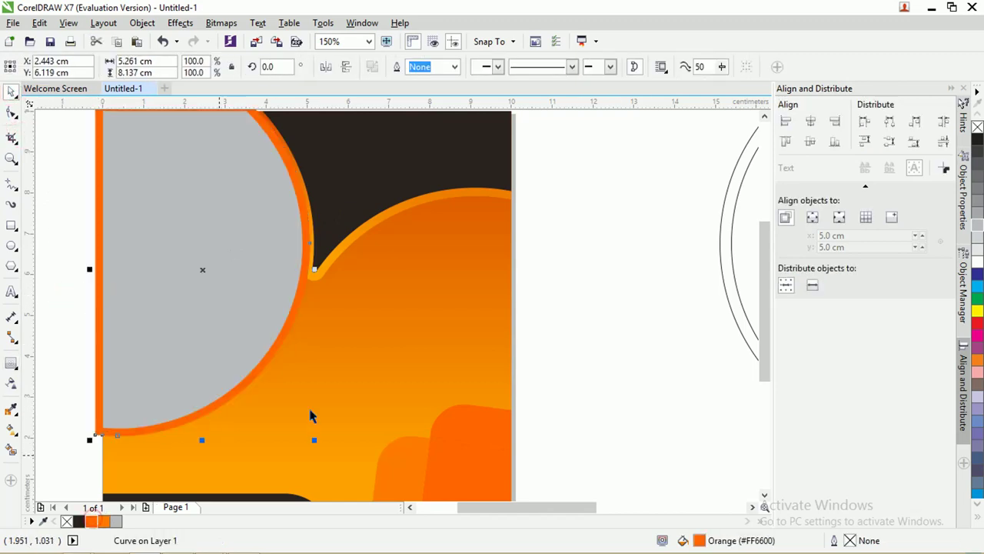
- Send the orange contour shape and the gradient page square to the back of the layer and deselect them
{"action": "left_click", "coordinate": [369, 314], "text": "shift"}
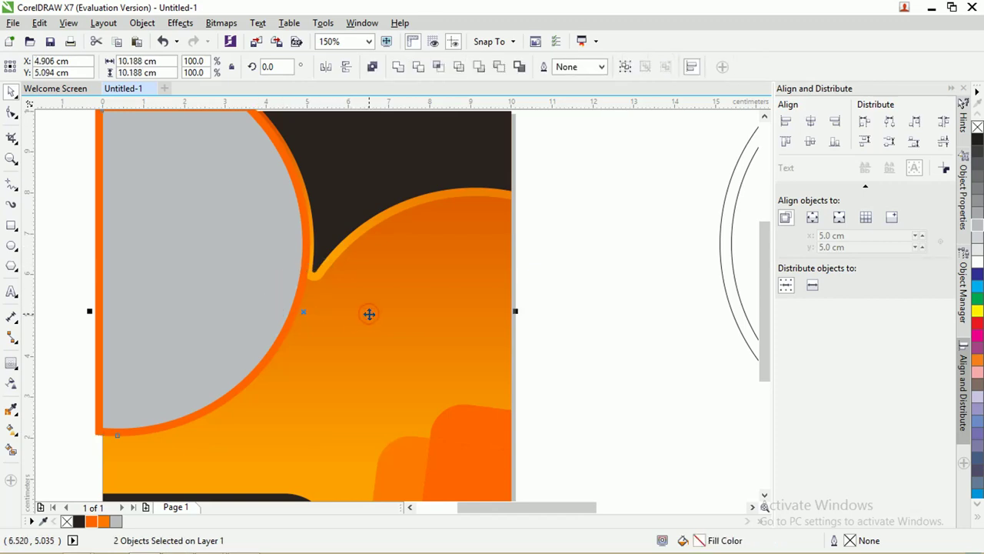
{"action": "right_click", "coordinate": [360, 323]}
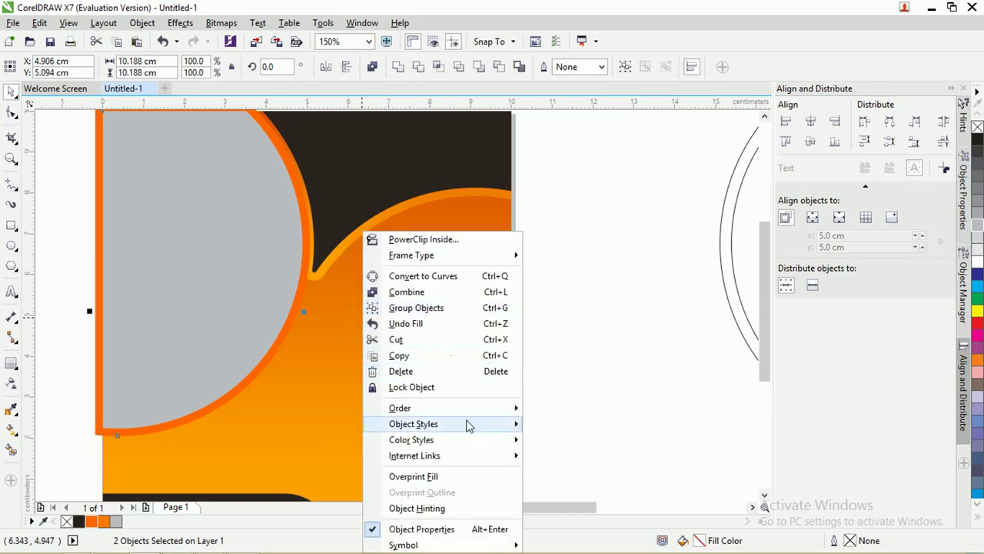
{"action": "mouse_move", "coordinate": [467, 408]}
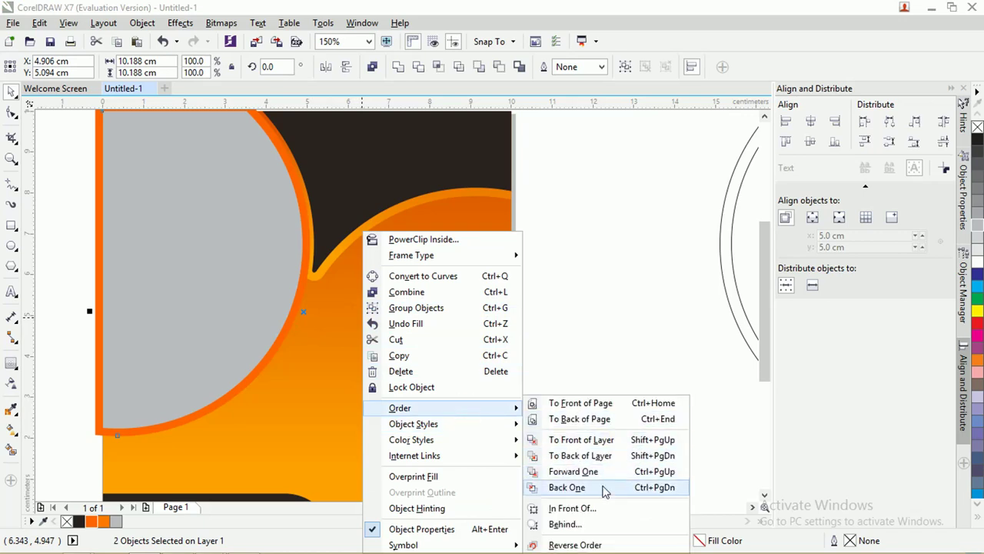
{"action": "left_click", "coordinate": [606, 456]}
{"action": "left_click", "coordinate": [593, 325]}
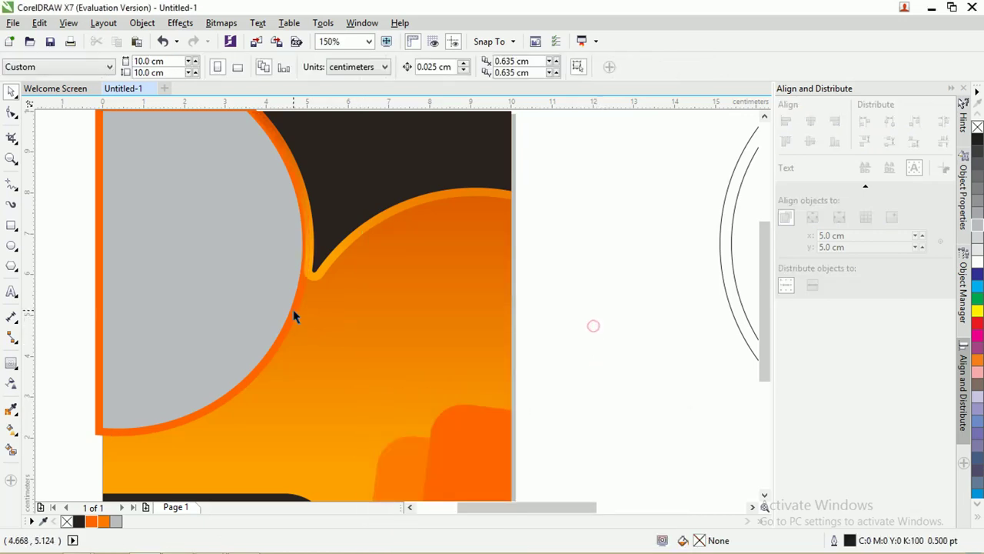
- Intersect the orange contour shape with the gradient page square and deselect the result
{"action": "left_click", "coordinate": [284, 339]}
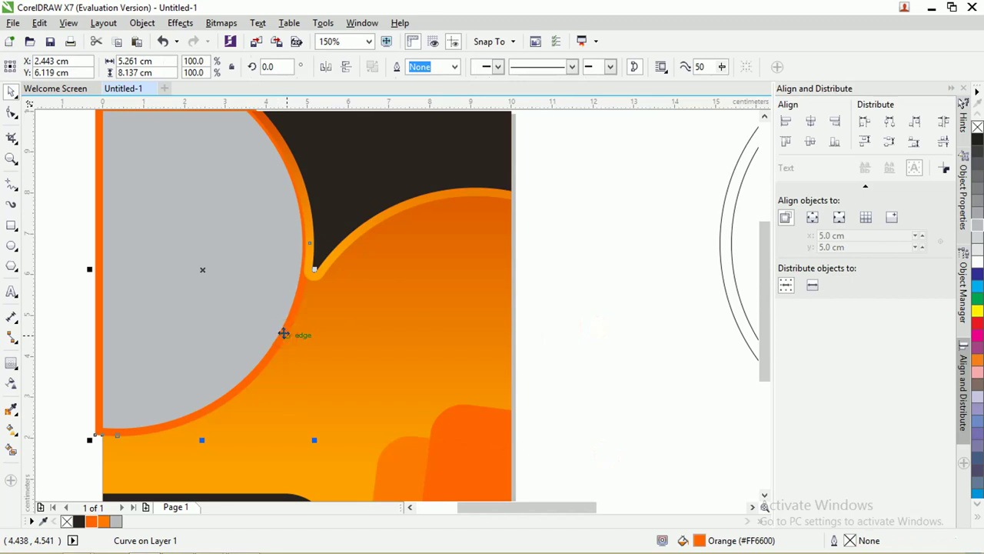
{"action": "left_click", "coordinate": [376, 343], "text": "shift"}
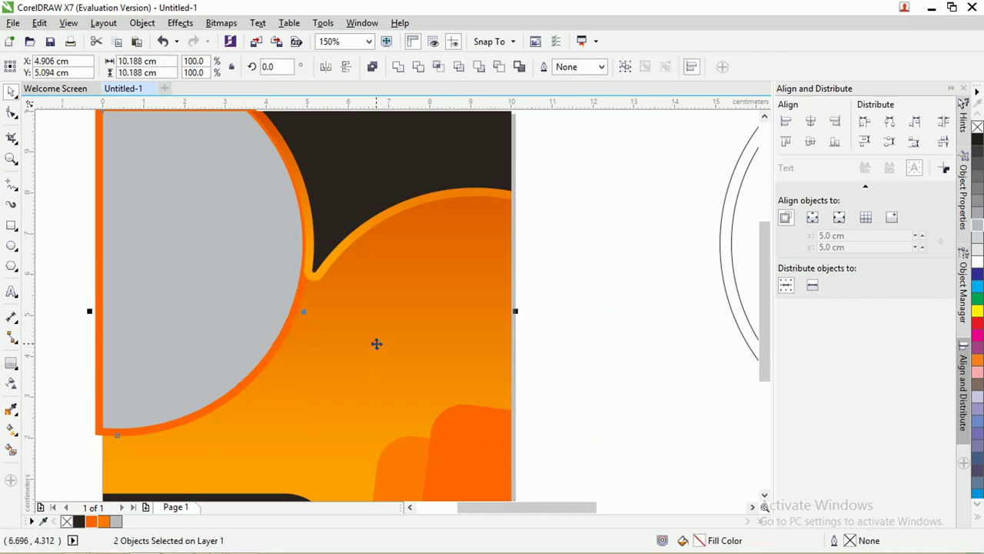
{"action": "left_click", "coordinate": [439, 68]}
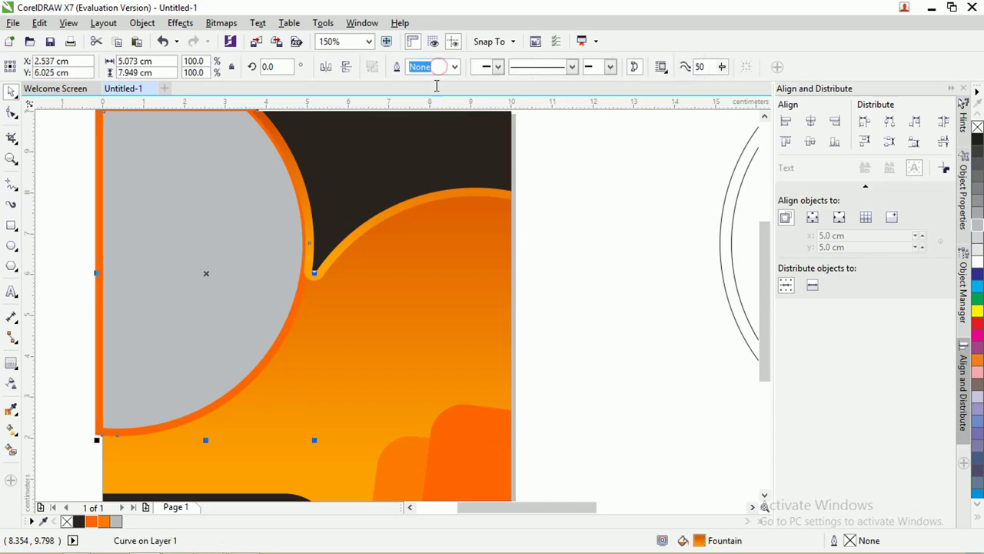
{"action": "left_click", "coordinate": [630, 228]}
{"action": "left_click_drag", "start_coordinate": [98, 266], "coordinate": [60, 255]}
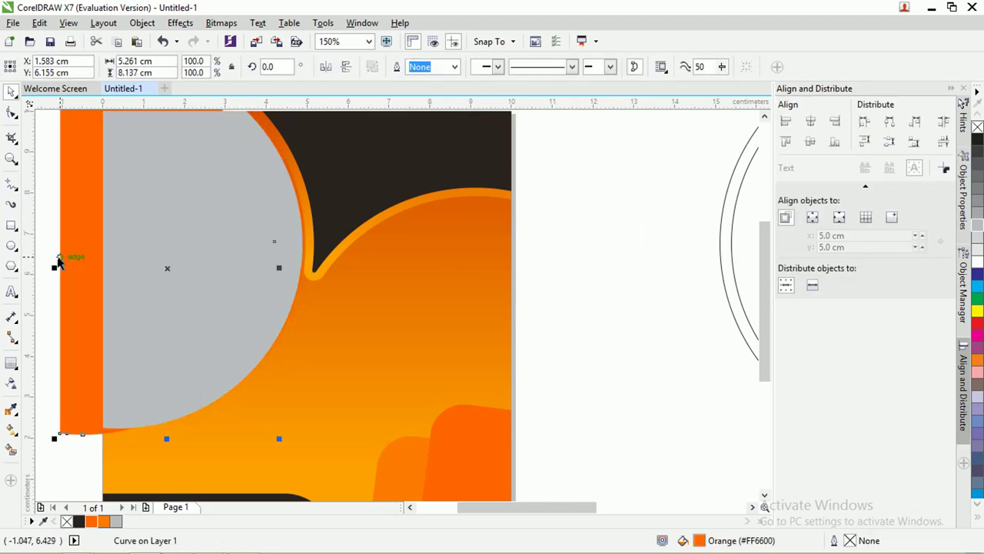
{"action": "key", "text": "ctrl+z"}
{"action": "key", "text": "Escape"}
- Delete the original orange contour shape overhanging the page and fill the intersected border shape behind the grey shape with orange (#FF6600)
{"action": "scroll", "coordinate": [135, 396], "scroll_direction": "left", "scroll_amount": 1}
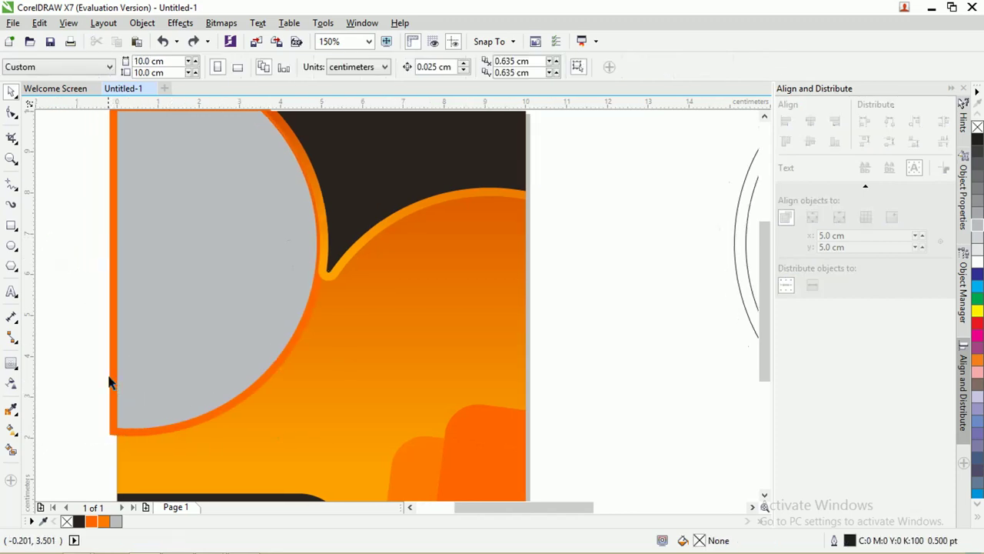
{"action": "left_click_drag", "start_coordinate": [109, 382], "coordinate": [69, 373]}
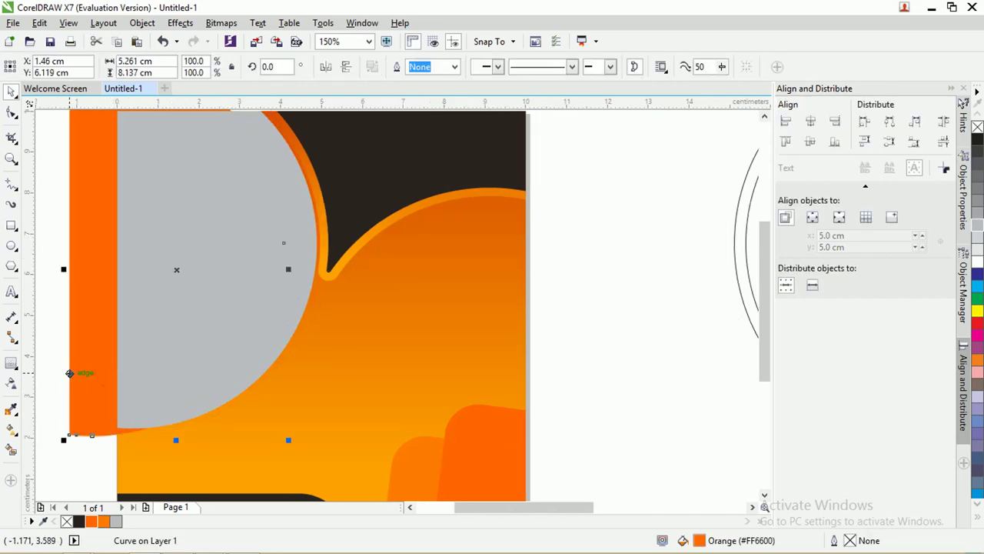
{"action": "key", "text": "Delete"}
{"action": "left_click", "coordinate": [125, 438]}
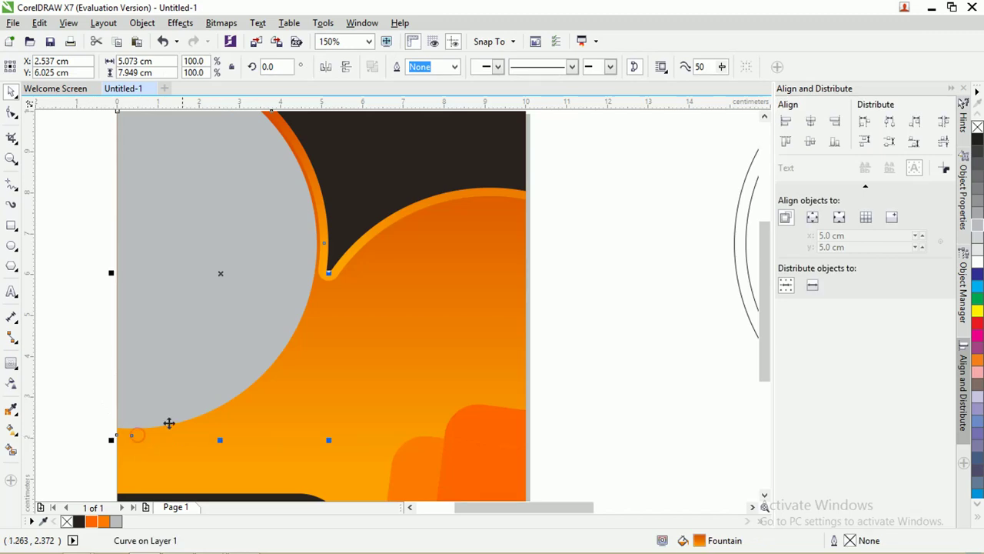
{"action": "left_click", "coordinate": [92, 522]}
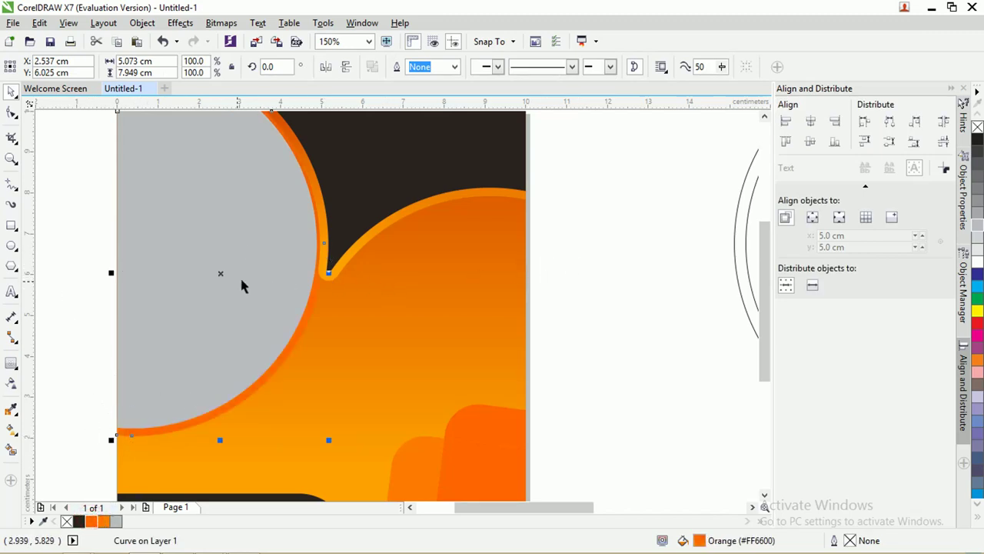
- Draw an ellipse about 2.7 × 4.9 cm over the grey shape's lower edge and fill it with the dark colour (#2B231F) sampled from the page
{"action": "left_click", "coordinate": [12, 244]}
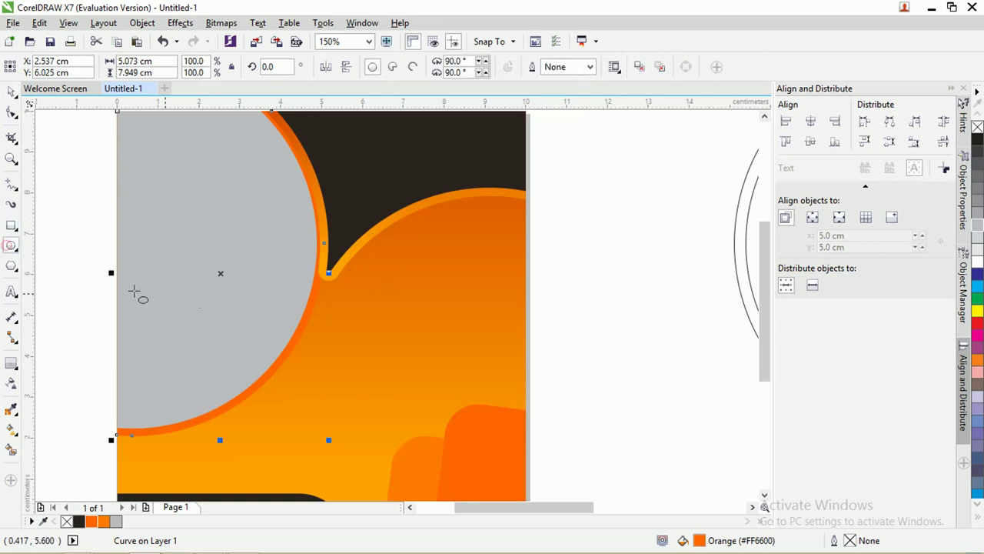
{"action": "left_click_drag", "start_coordinate": [271, 229], "coordinate": [388, 434]}
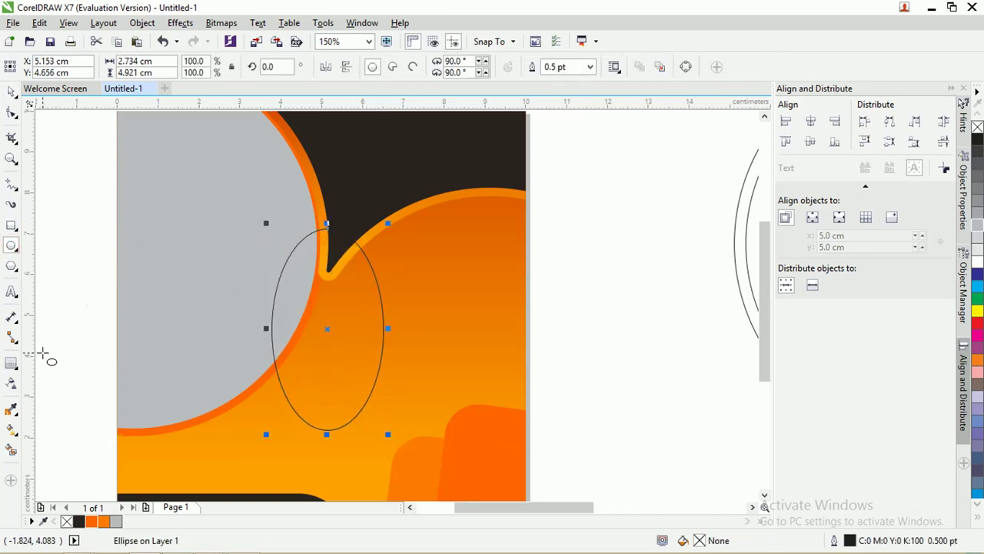
{"action": "left_click", "coordinate": [12, 410]}
{"action": "left_click", "coordinate": [363, 158]}
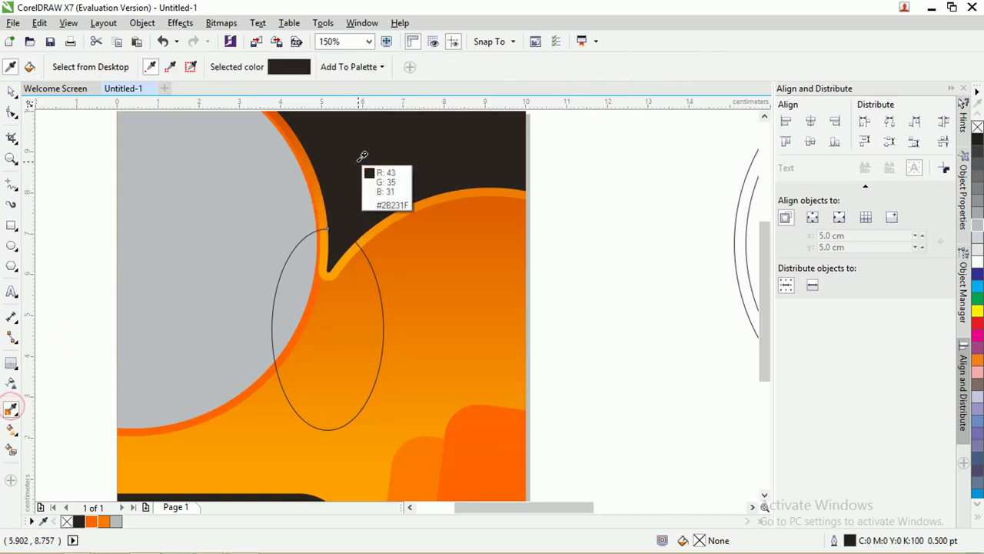
{"action": "left_click", "coordinate": [300, 254]}
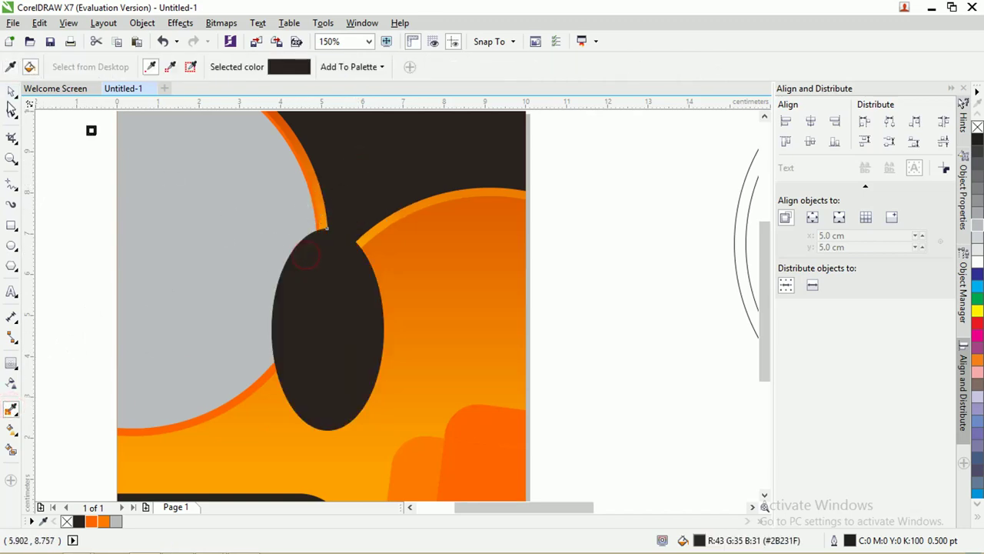
- Rotate the dark ellipse to about 323° and move it onto the grey shape's lower curved edge
{"action": "left_click", "coordinate": [12, 90]}
{"action": "left_click", "coordinate": [347, 261]}
{"action": "left_click_drag", "start_coordinate": [389, 224], "coordinate": [446, 279]}
{"action": "left_click_drag", "start_coordinate": [376, 278], "coordinate": [281, 302]}
{"action": "left_click", "coordinate": [286, 281]}
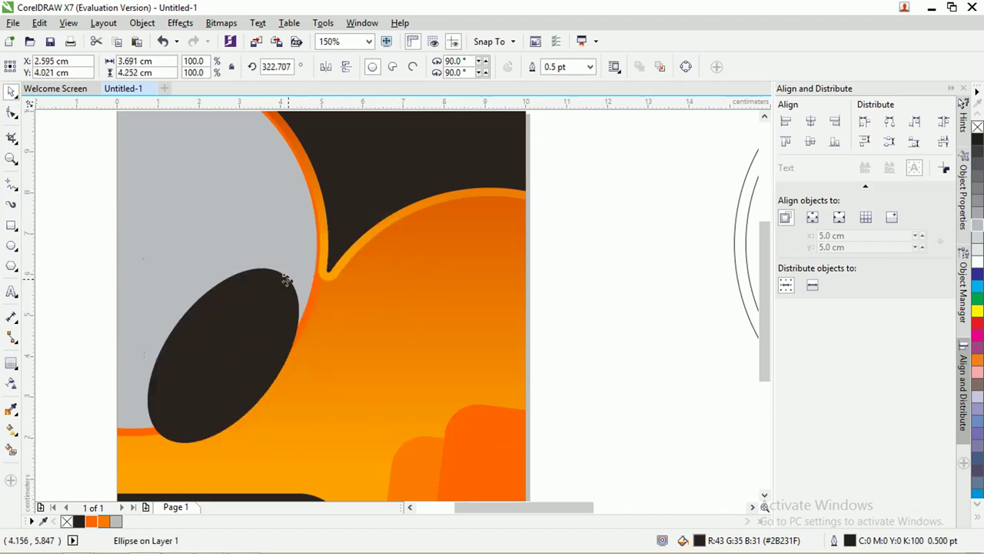
- Enlarge the dark ellipse to 112% and rotate it to about 314° to follow the grey shape's curved edge
{"action": "left_click_drag", "start_coordinate": [303, 266], "coordinate": [331, 255]}
{"action": "left_click_drag", "start_coordinate": [296, 292], "coordinate": [274, 292]}
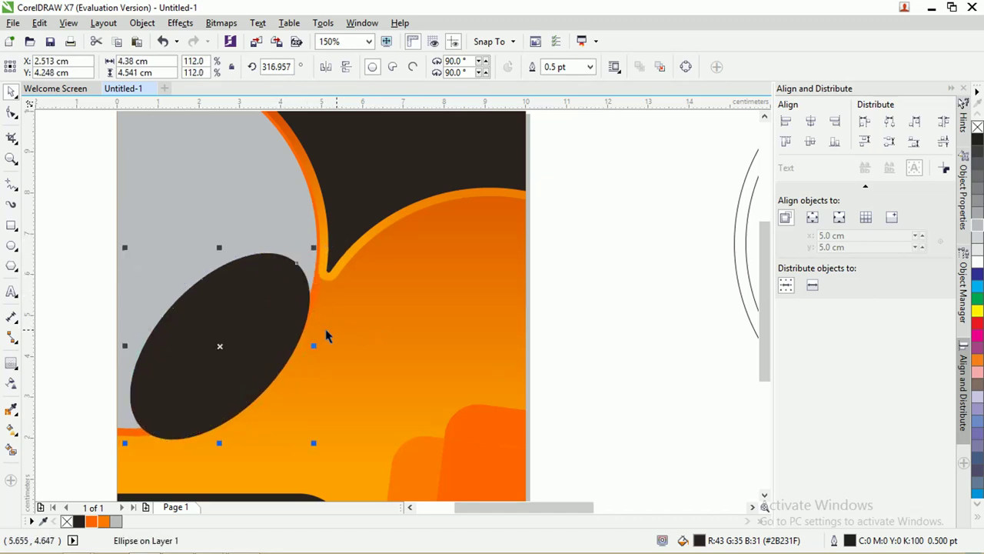
{"action": "left_click", "coordinate": [296, 299]}
{"action": "left_click_drag", "start_coordinate": [318, 248], "coordinate": [321, 259]}
- Try to bring the dark ellipse and the gradient page square to the front of the layer, and undo the reordering
{"action": "left_click", "coordinate": [362, 308], "text": "shift"}
{"action": "right_click", "coordinate": [362, 308]}
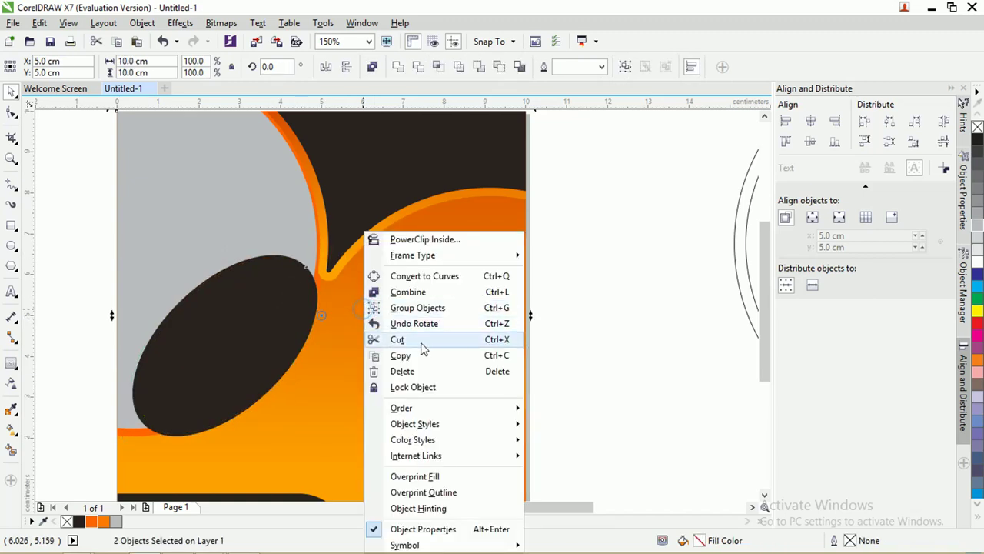
{"action": "left_click", "coordinate": [455, 405]}
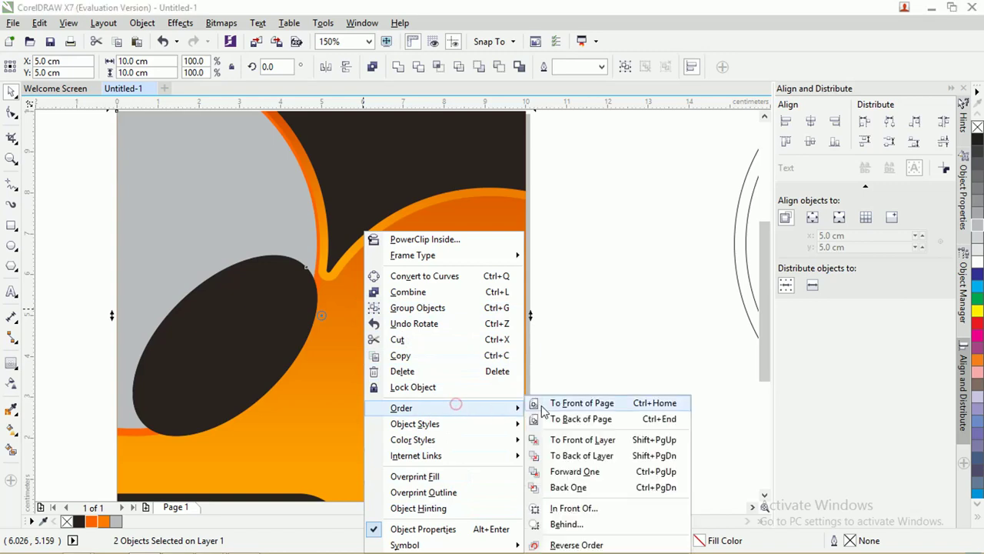
{"action": "left_click", "coordinate": [582, 439]}
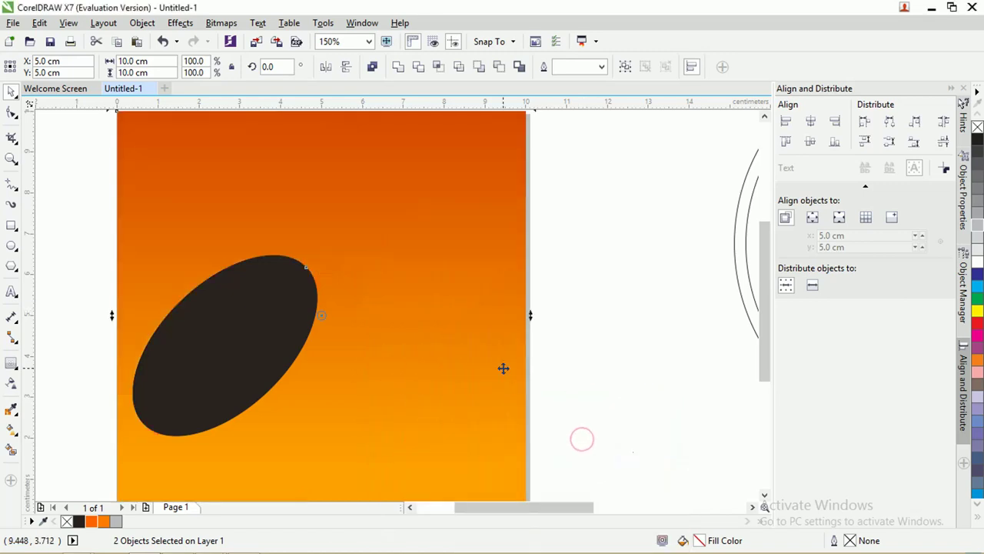
{"action": "key", "text": "ctrl+z"}
- Send the dark ellipse and the gradient page square to the back of the layer and deselect them
{"action": "right_click", "coordinate": [394, 314]}
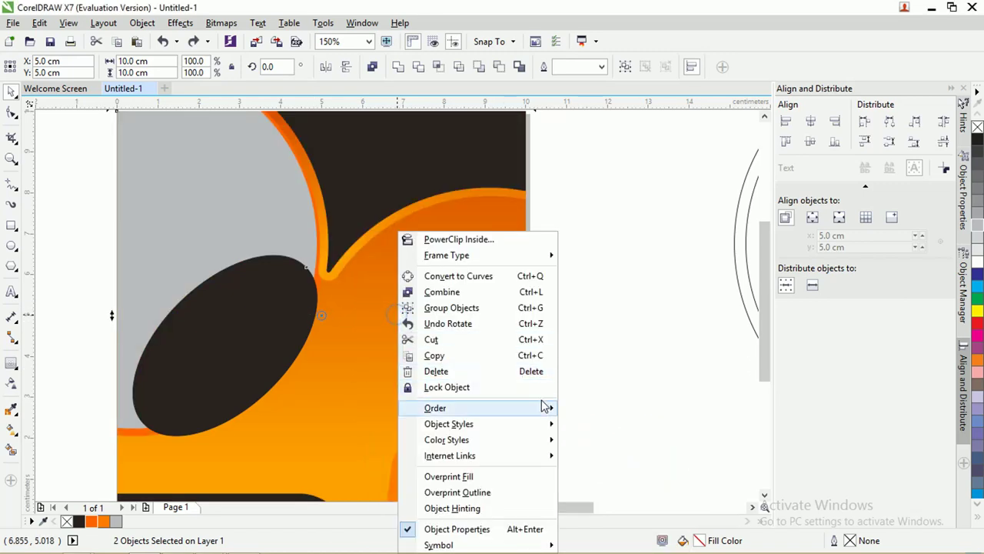
{"action": "mouse_move", "coordinate": [545, 406]}
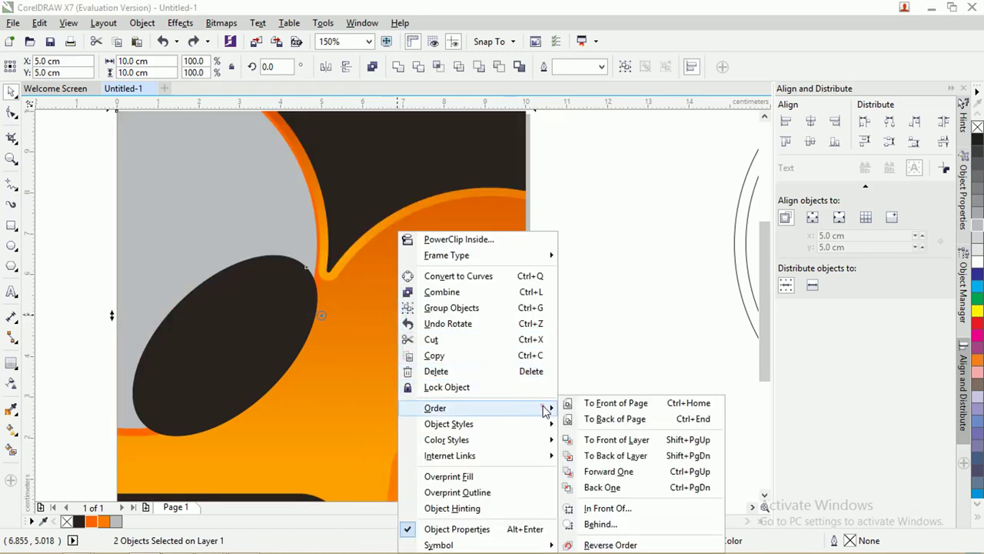
{"action": "left_click", "coordinate": [618, 456]}
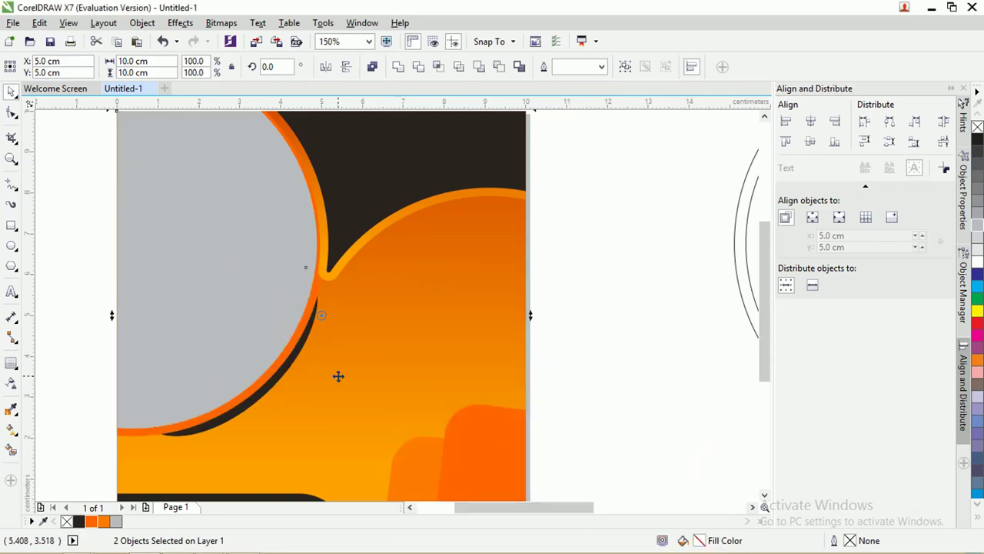
{"action": "left_click", "coordinate": [571, 302]}
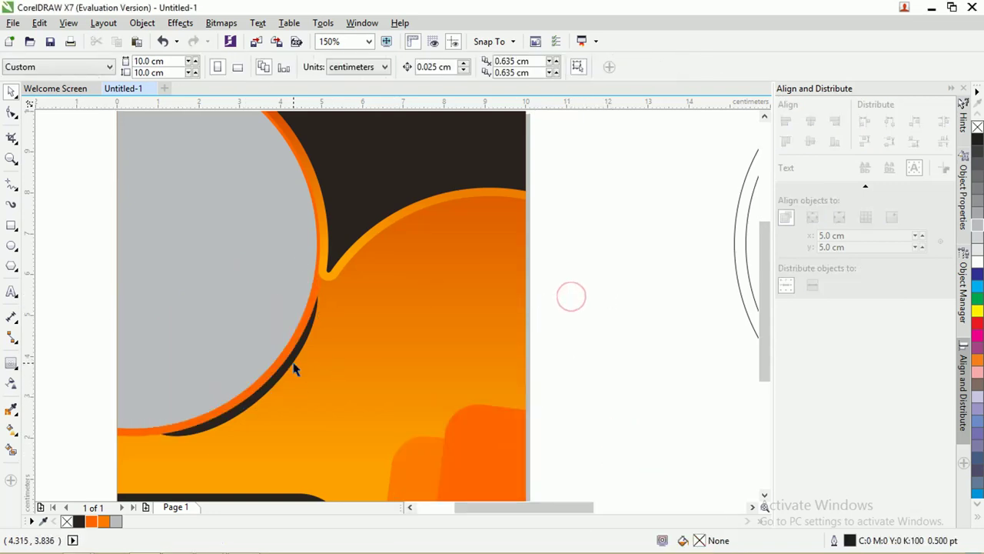
- Nudge the dark ellipse slightly outwards and bring it and the grey shape forward by one level
{"action": "left_click", "coordinate": [293, 362]}
{"action": "key", "text": "Right"}
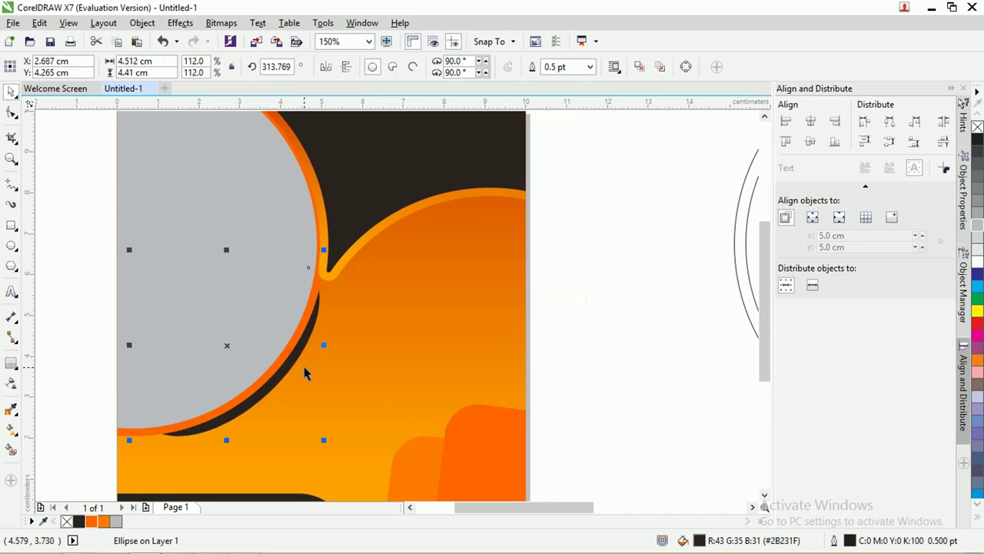
{"action": "left_click", "coordinate": [254, 239], "text": "shift"}
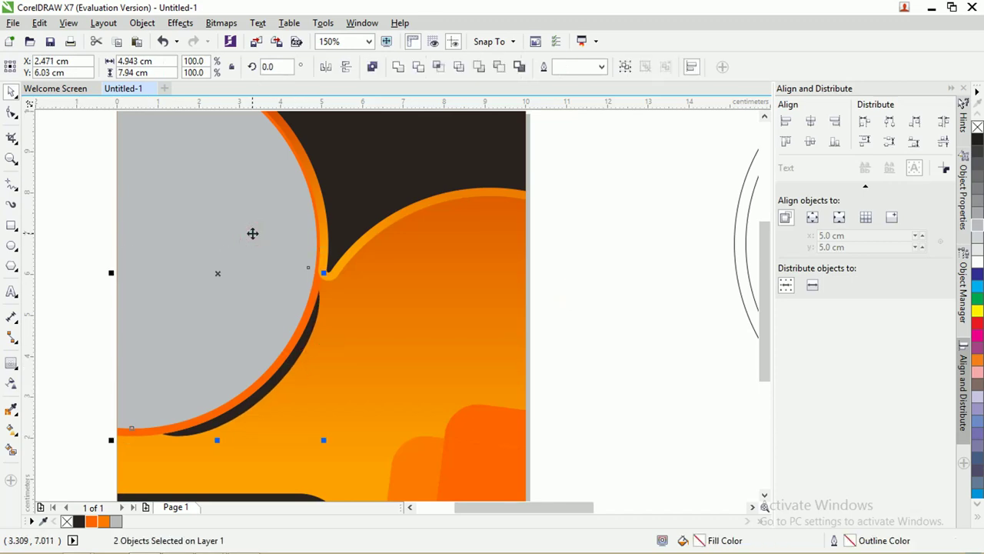
{"action": "key", "text": "ctrl+Page_Up"}
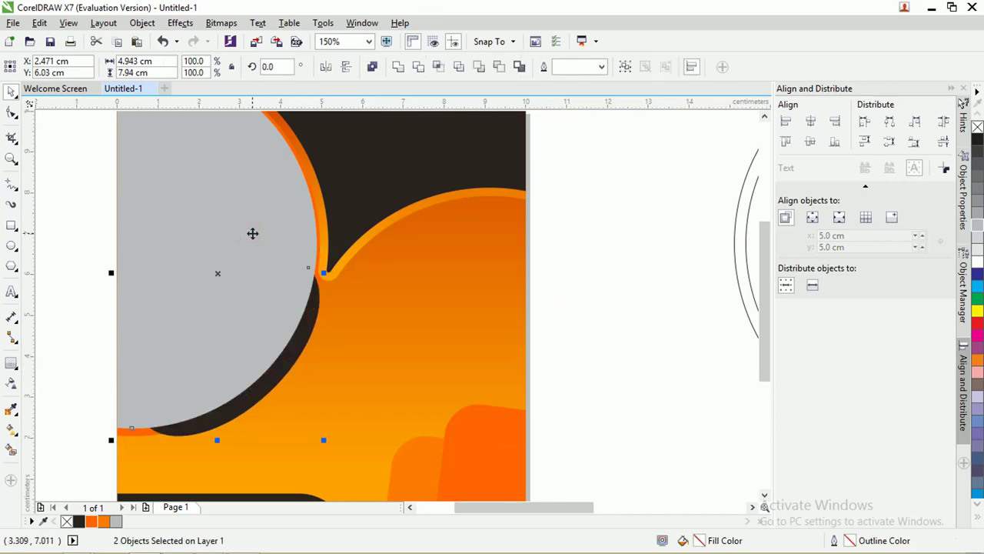
- Move the dark ellipse to about X 2.5 cm, Y 4.4 cm, leaving a thin crescent along the grey shape's edge
{"action": "left_click", "coordinate": [316, 367]}
{"action": "left_click", "coordinate": [301, 358]}
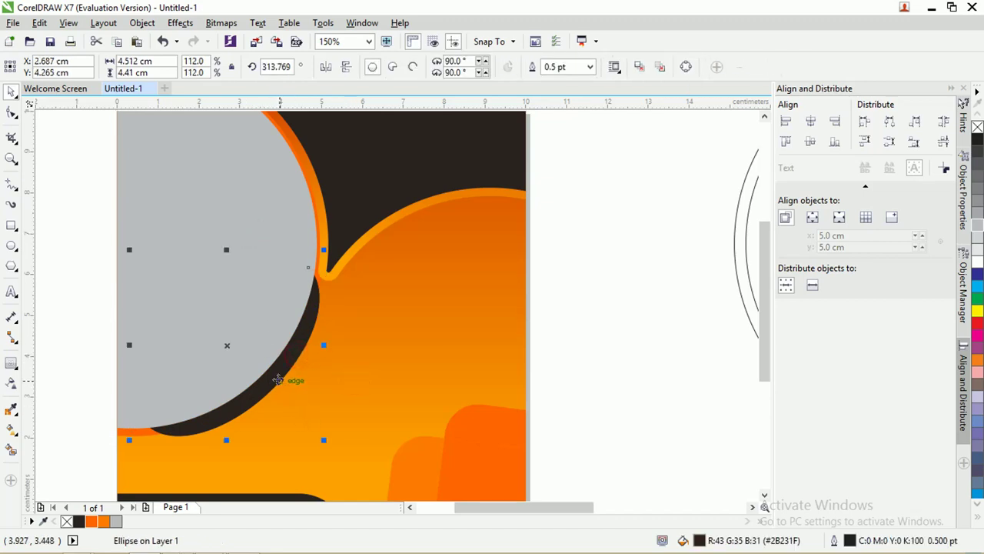
{"action": "left_click_drag", "start_coordinate": [278, 380], "coordinate": [275, 375]}
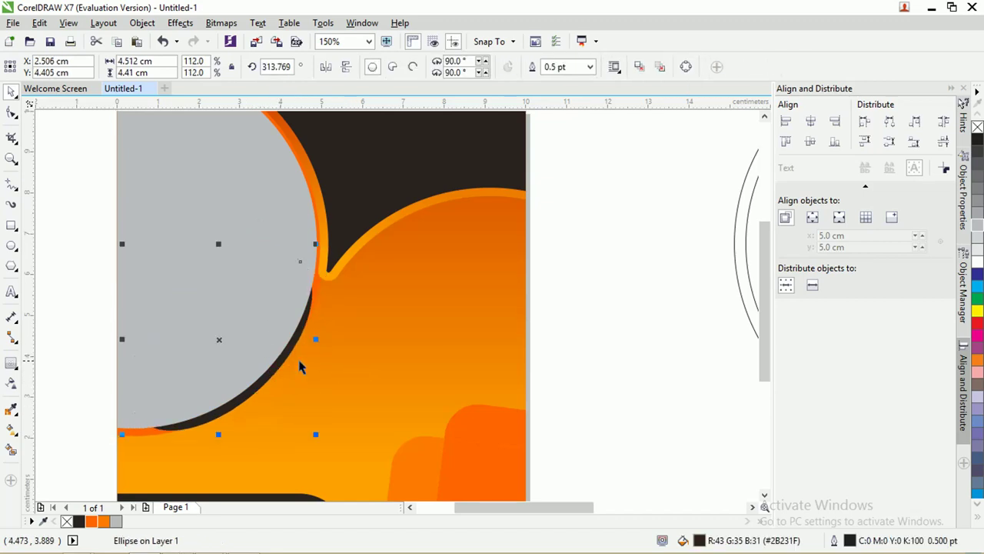
- Switch to File Explorer and import the hello-revival Unsplash photo and logo-2150297_1280 from the Downloads folder into the drawing
{"action": "mouse_move", "coordinate": [162, 543]}
{"action": "mouse_move", "coordinate": [76, 543]}
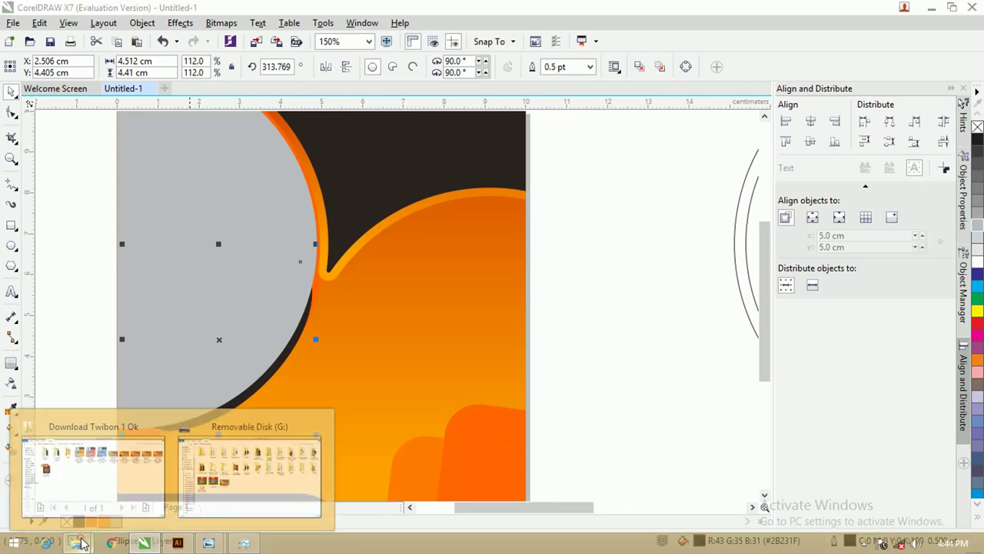
{"action": "left_click", "coordinate": [58, 458]}
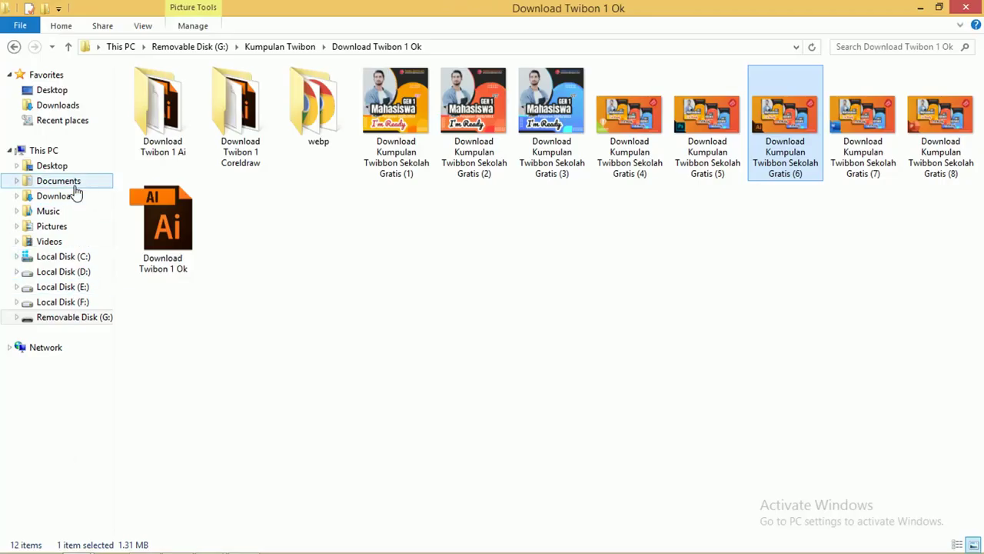
{"action": "left_click", "coordinate": [52, 223]}
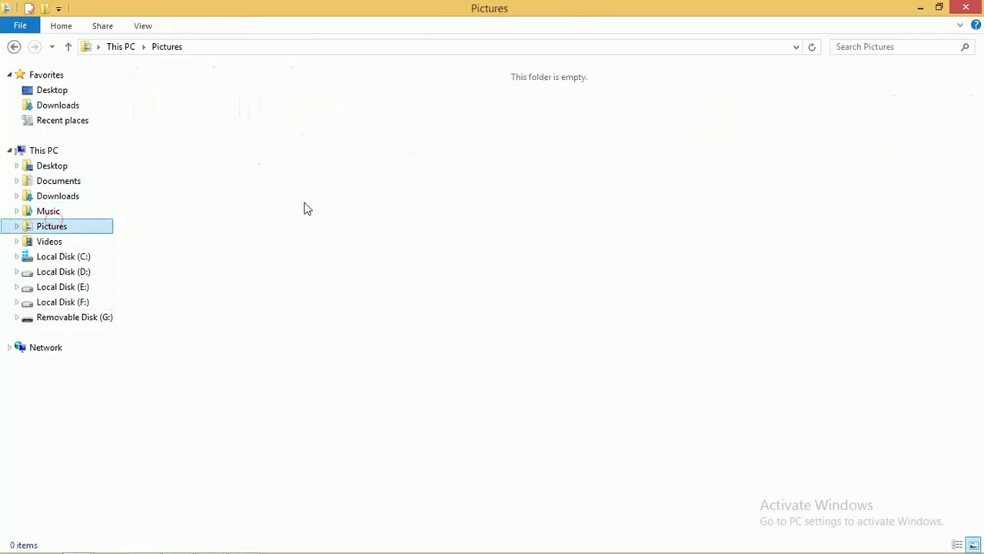
{"action": "left_click", "coordinate": [54, 198]}
{"action": "left_click", "coordinate": [319, 126]}
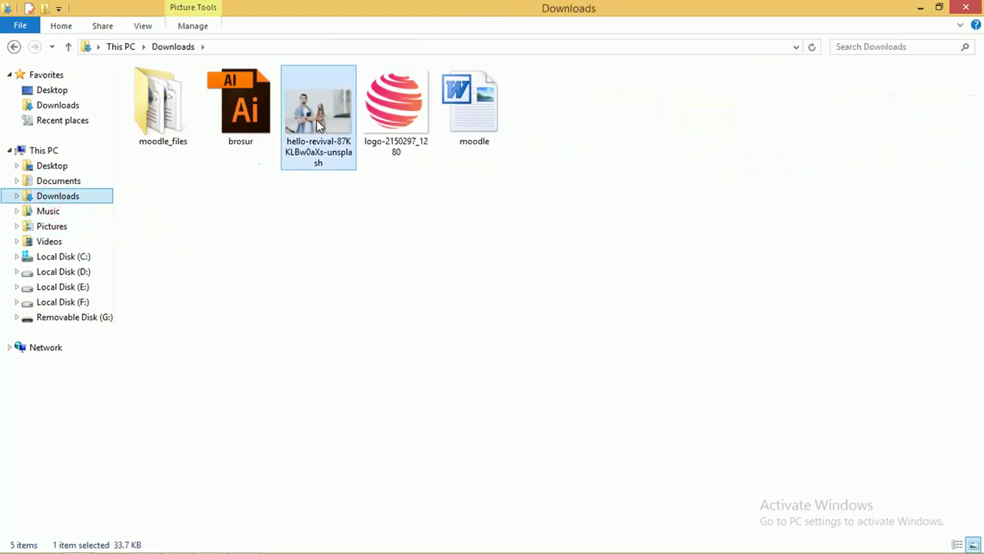
{"action": "left_click", "coordinate": [390, 112], "text": "ctrl"}
{"action": "left_click_drag", "start_coordinate": [380, 108], "coordinate": [659, 296]}
- Move the imported photo off the artwork to the empty area beside the grey shape
{"action": "scroll", "coordinate": [657, 293], "scroll_direction": "down", "scroll_amount": 2}
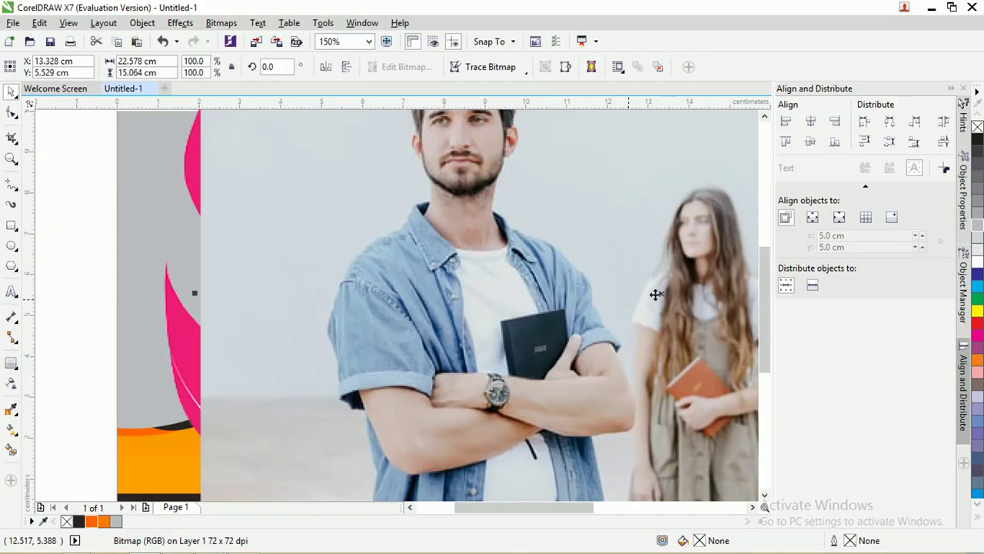
{"action": "left_click", "coordinate": [280, 245]}
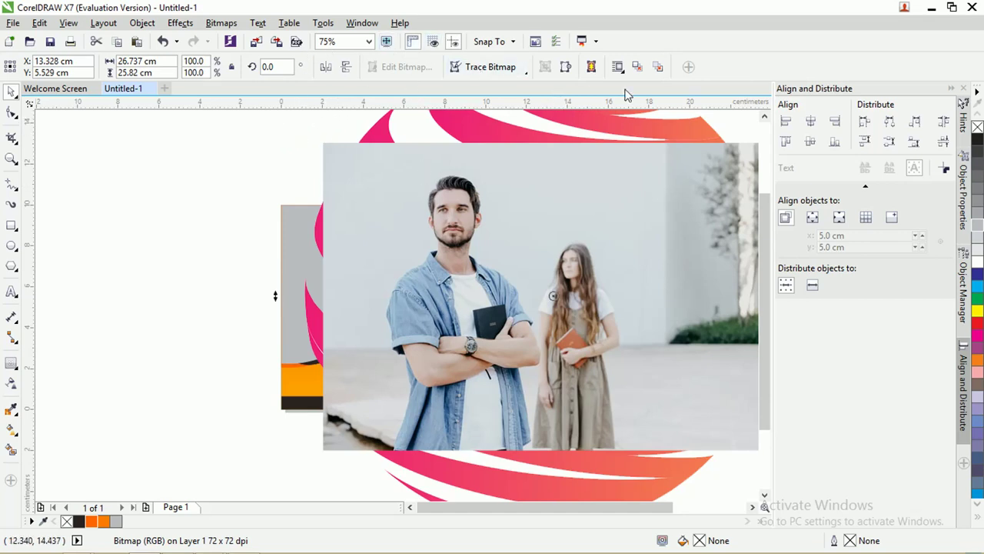
{"action": "scroll", "coordinate": [608, 170], "scroll_direction": "down", "scroll_amount": 1}
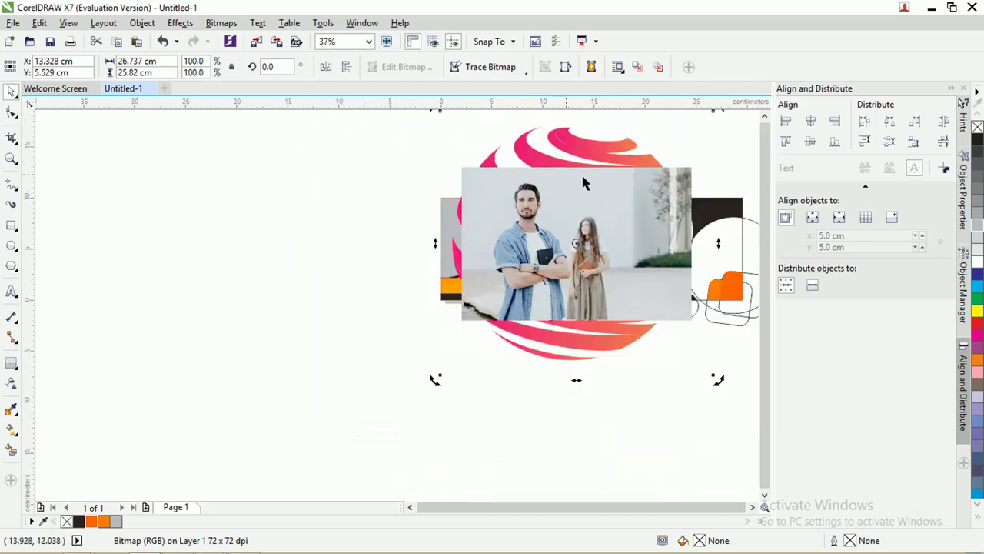
{"action": "left_click", "coordinate": [476, 319]}
{"action": "left_click_drag", "start_coordinate": [573, 230], "coordinate": [327, 251]}
- Scale the striped globe logo down to a small icon and place it in the page's dark upper corner area
{"action": "left_click_drag", "start_coordinate": [531, 230], "coordinate": [538, 250]}
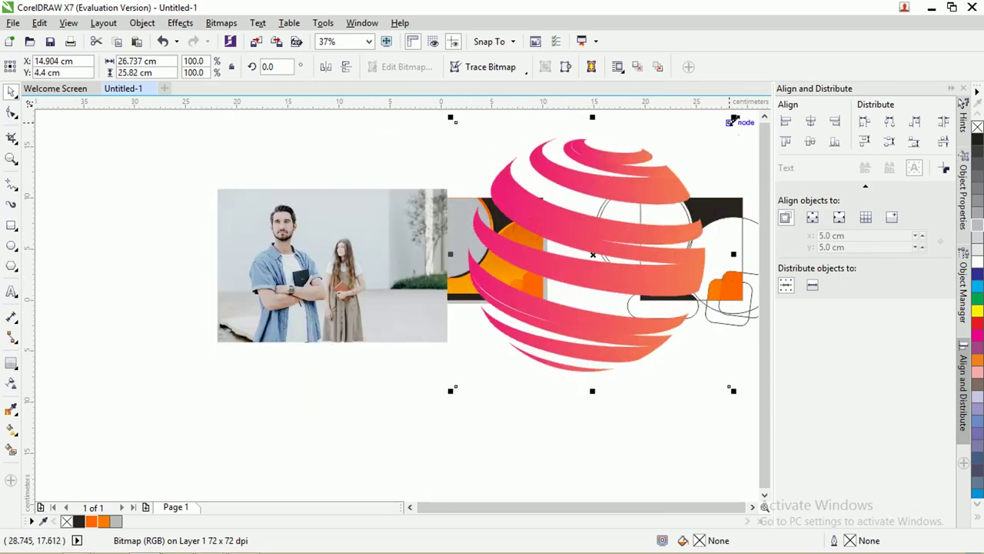
{"action": "left_click_drag", "start_coordinate": [731, 119], "coordinate": [526, 205]}
{"action": "scroll", "coordinate": [565, 226], "scroll_direction": "up", "scroll_amount": 4}
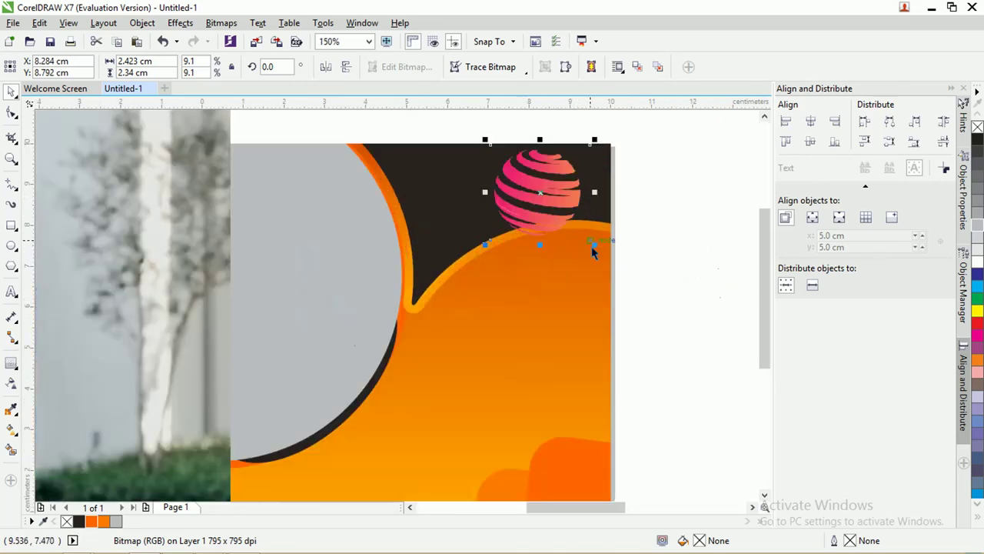
{"action": "left_click_drag", "start_coordinate": [591, 246], "coordinate": [518, 170]}
- Place the imported photo inside the grey shape as a PowerClip
{"action": "left_click", "coordinate": [191, 177]}
{"action": "scroll", "coordinate": [292, 204], "scroll_direction": "right", "scroll_amount": 1}
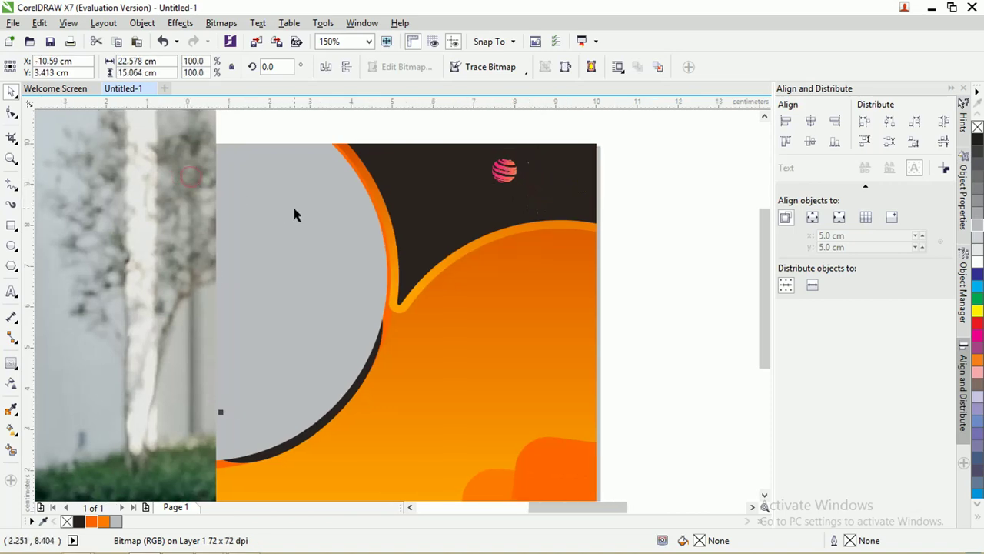
{"action": "scroll", "coordinate": [293, 208], "scroll_direction": "down", "scroll_amount": 2}
{"action": "right_click", "coordinate": [189, 183]}
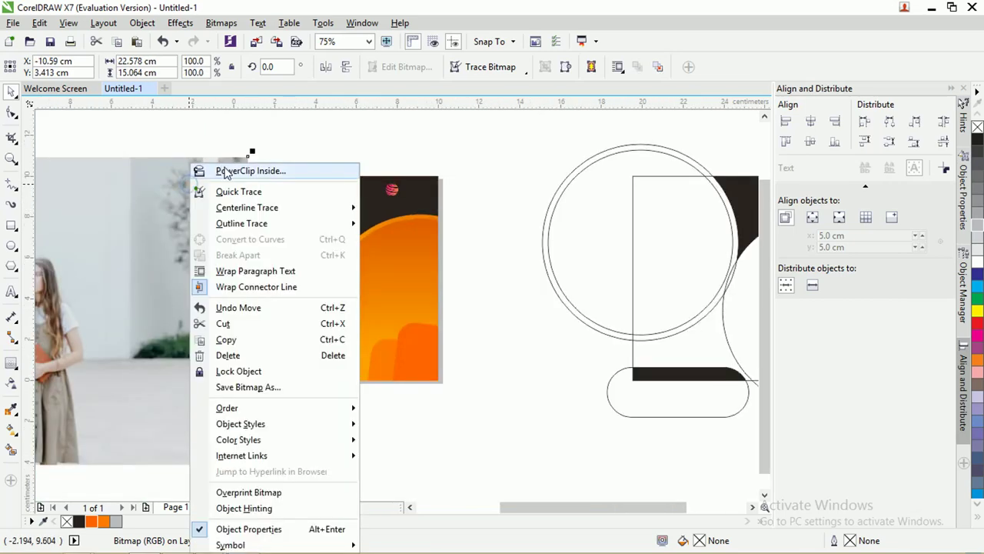
{"action": "left_click", "coordinate": [227, 169]}
{"action": "left_click", "coordinate": [266, 207]}
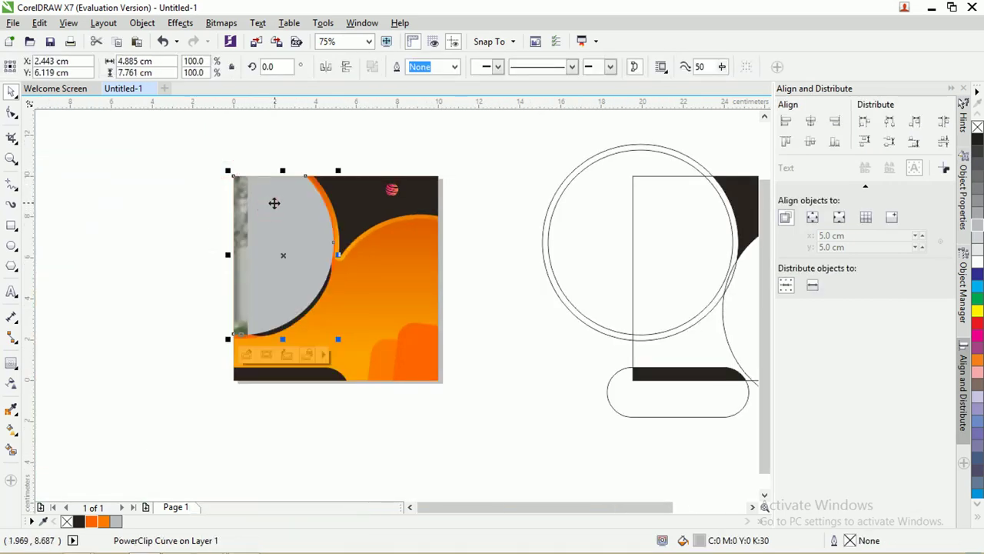
- Make the clipped photo fill the PowerClip frame proportionally
{"action": "right_click", "coordinate": [282, 209]}
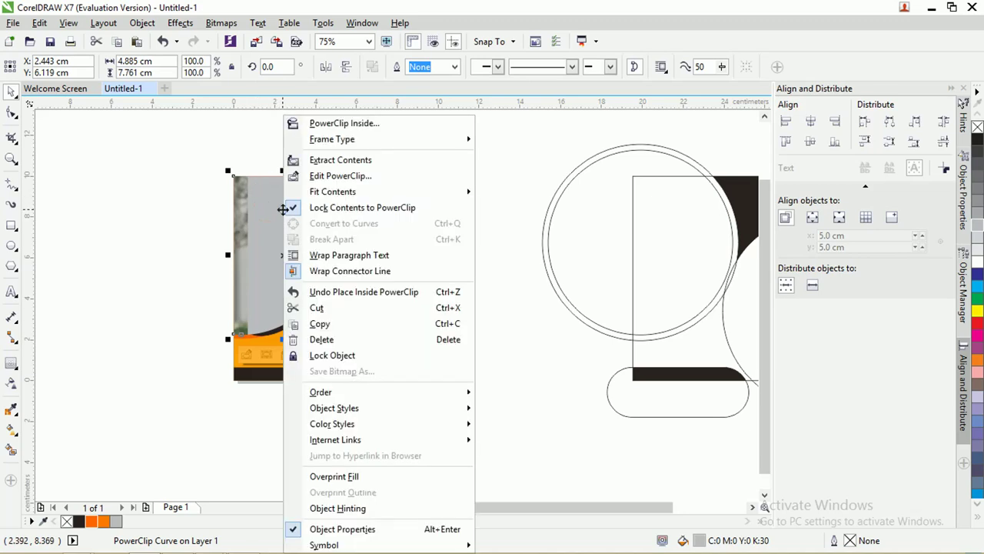
{"action": "mouse_move", "coordinate": [391, 196]}
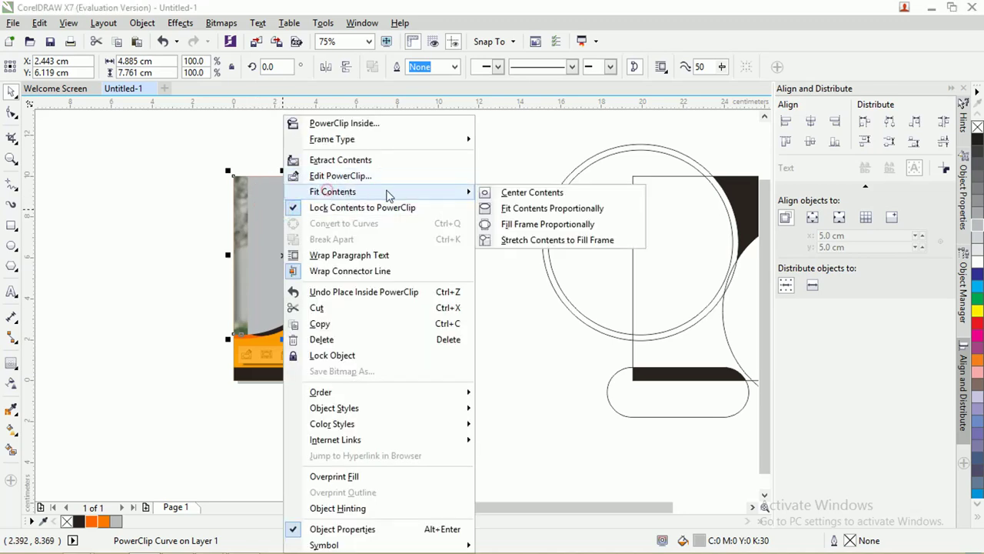
{"action": "left_click", "coordinate": [530, 225]}
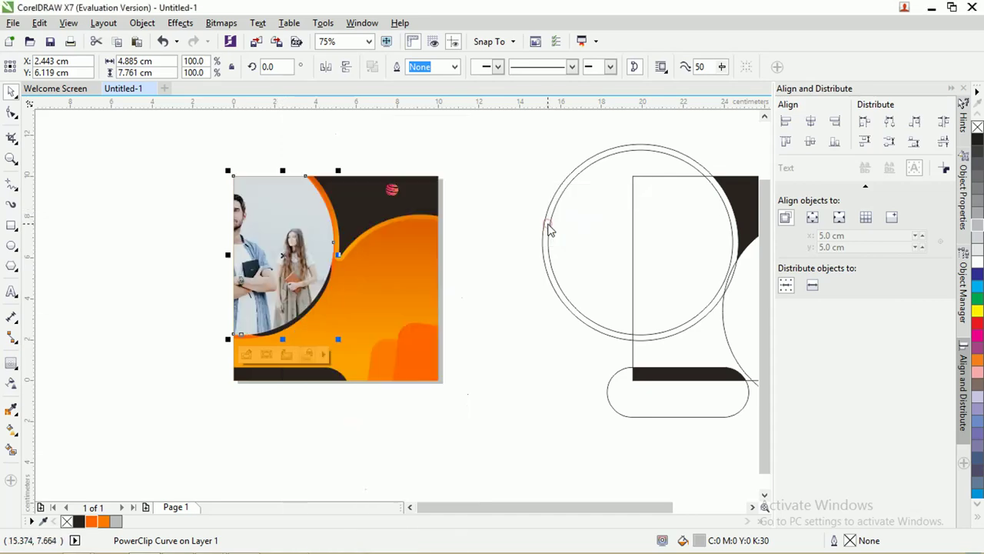
- Edit the PowerClip contents: enlarge the photo to about 14.5 × 9.7 cm, frame the man inside the shape, and finish editing
{"action": "right_click", "coordinate": [295, 213]}
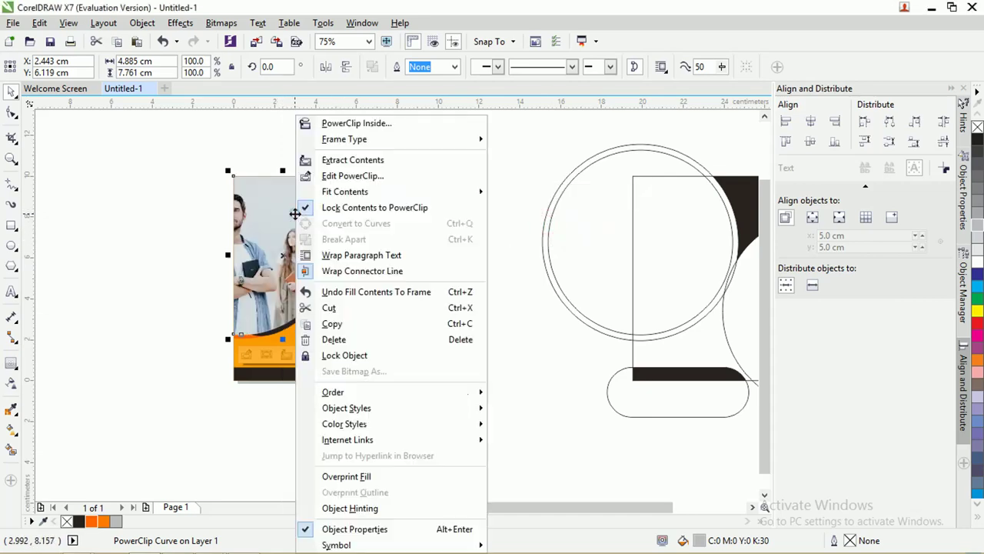
{"action": "left_click", "coordinate": [339, 174]}
{"action": "left_click_drag", "start_coordinate": [331, 198], "coordinate": [342, 235]}
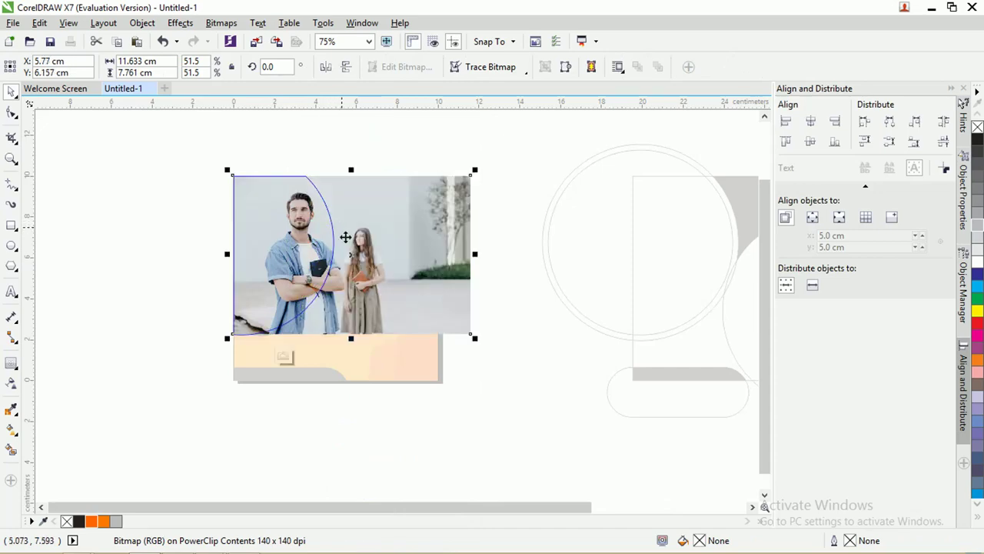
{"action": "left_click_drag", "start_coordinate": [402, 295], "coordinate": [396, 296]}
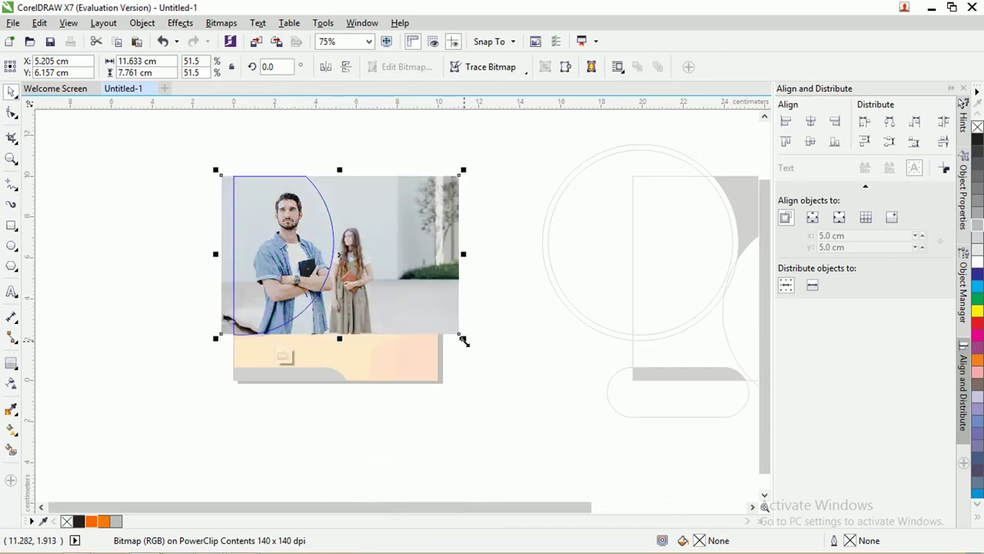
{"action": "left_click_drag", "start_coordinate": [464, 339], "coordinate": [518, 374]}
{"action": "left_click_drag", "start_coordinate": [467, 333], "coordinate": [444, 326]}
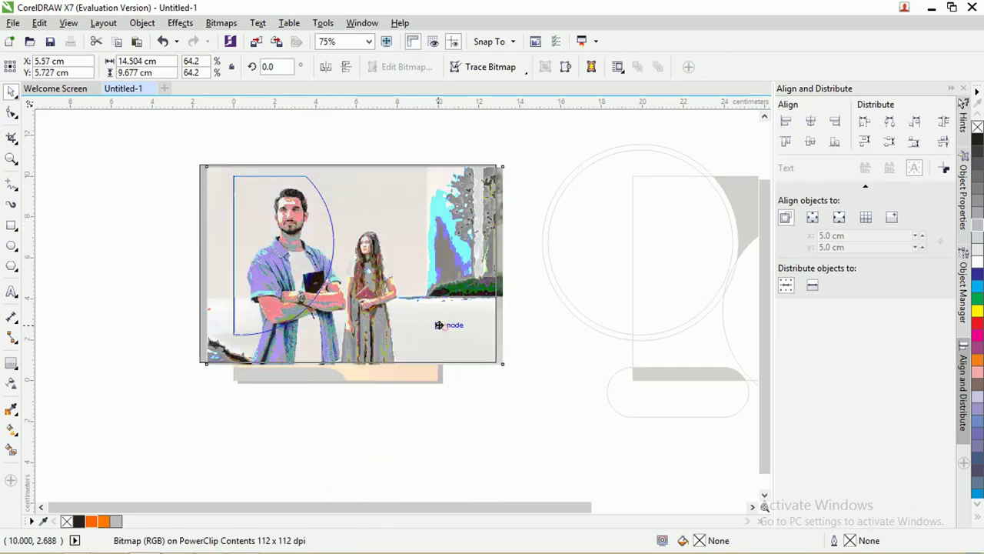
{"action": "right_click", "coordinate": [322, 239]}
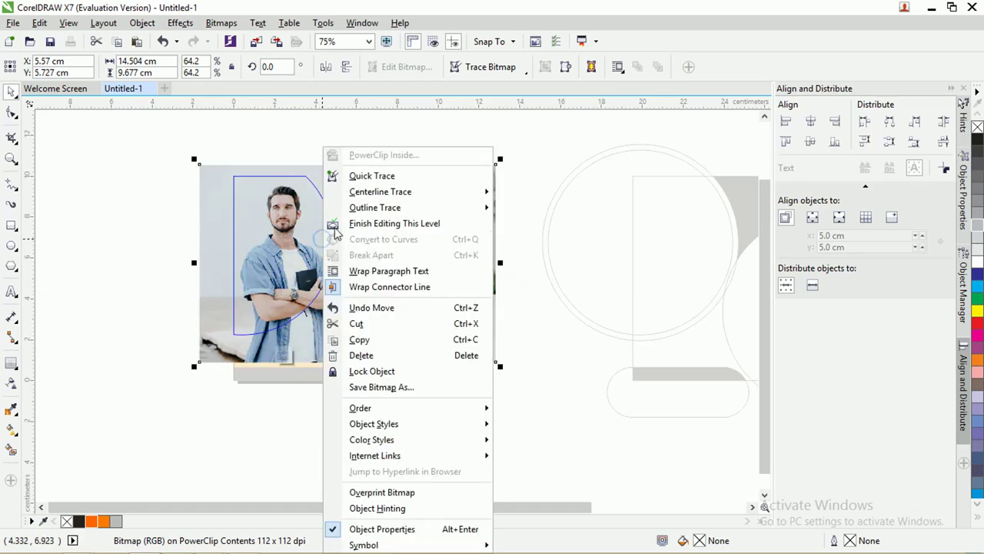
{"action": "left_click", "coordinate": [326, 223]}
{"action": "left_click", "coordinate": [552, 205]}
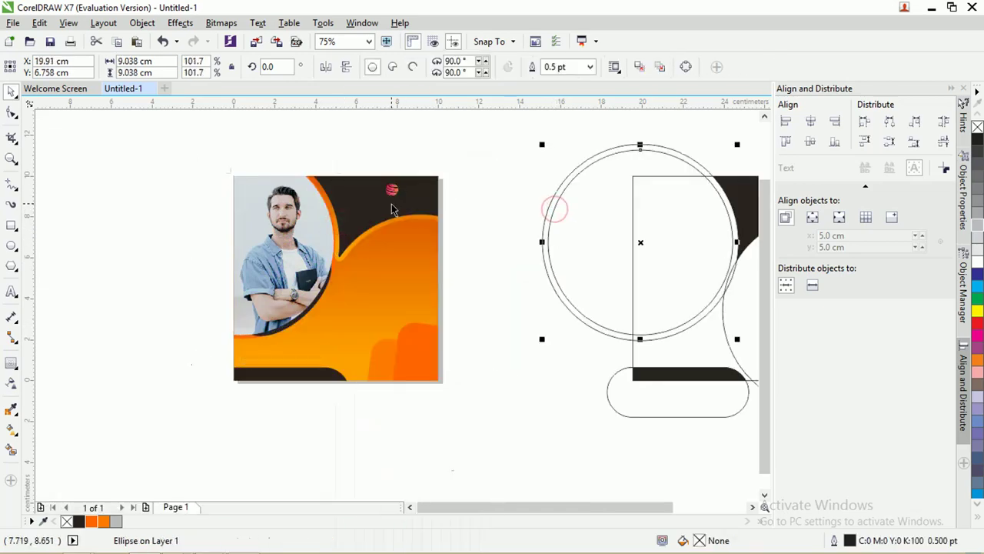
- Add the artistic text "Loog Sekolah" beside the globe logo in the dark corner area
{"action": "scroll", "coordinate": [391, 205], "scroll_direction": "up", "scroll_amount": 2}
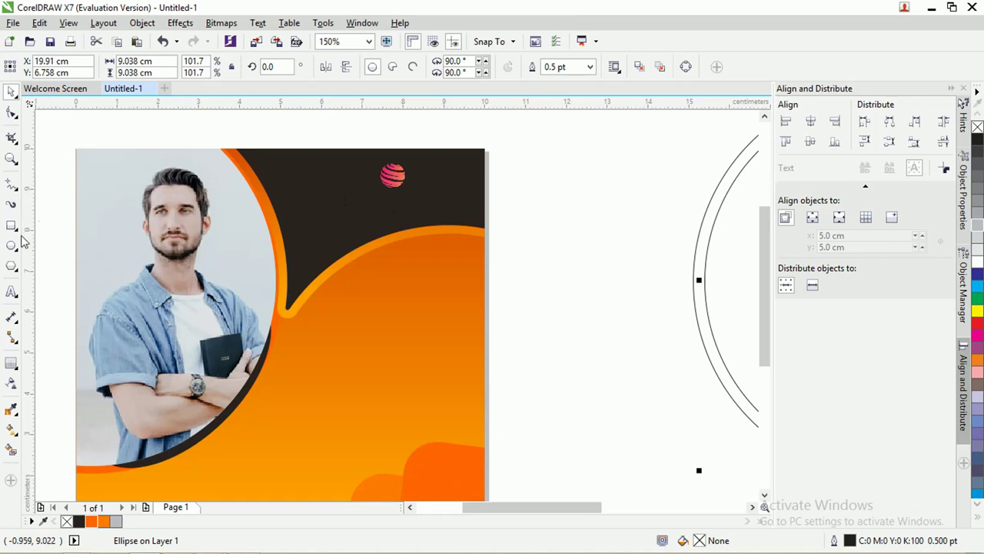
{"action": "left_click", "coordinate": [11, 292]}
{"action": "left_click", "coordinate": [447, 186]}
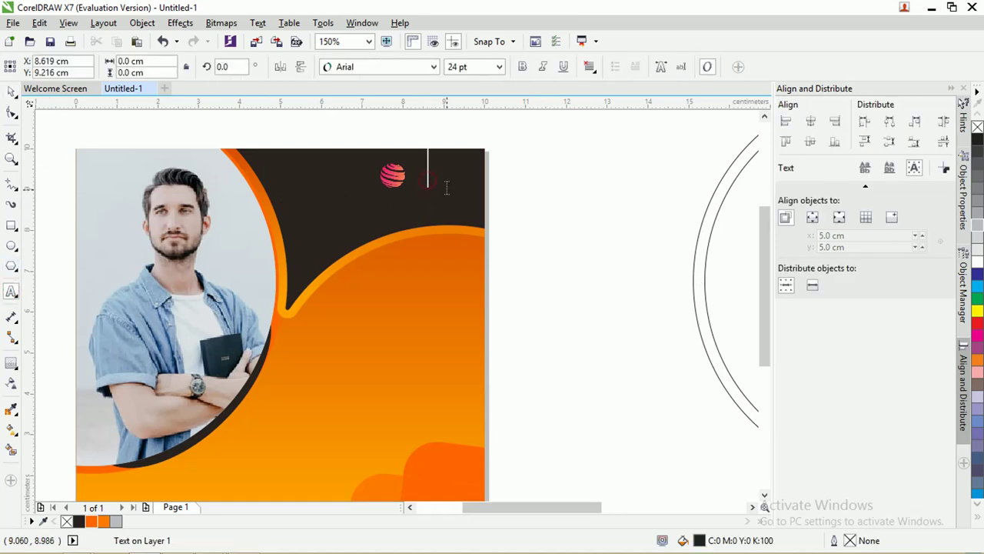
{"action": "type", "text": "Blog Sekolah"}
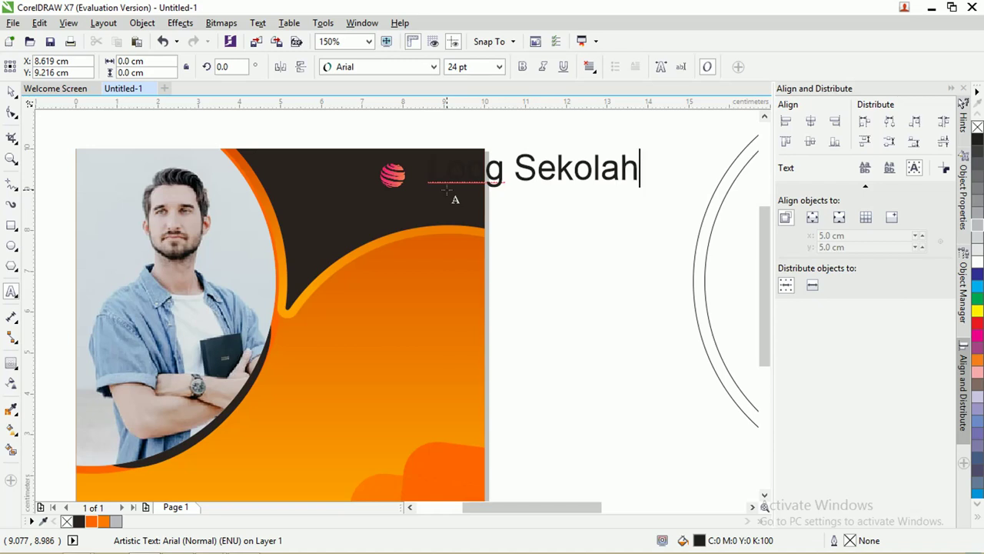
{"action": "key", "text": "ctrl+space"}
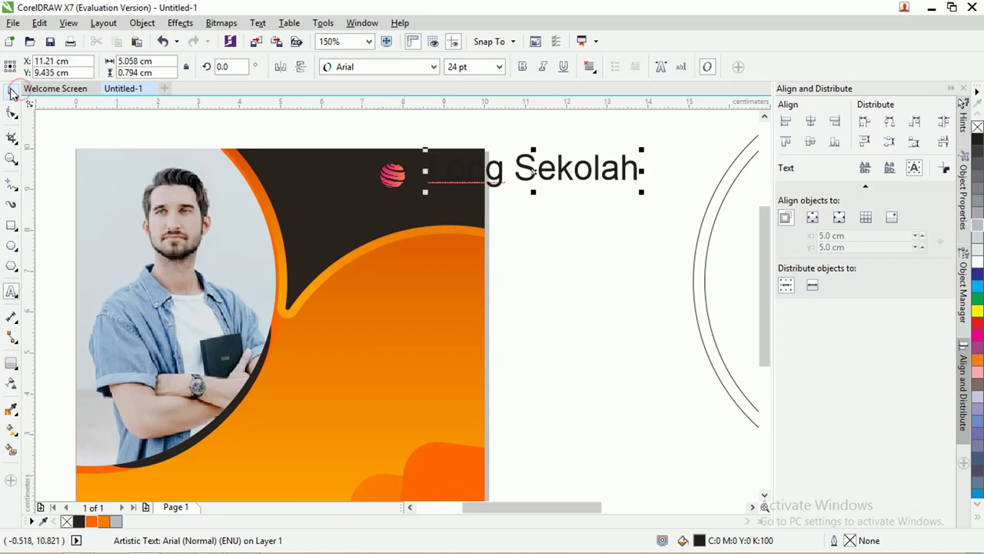
- Format the school logo text as bold Arial, scale it down to about 12.7 pt, and fill it white
{"action": "left_click", "coordinate": [354, 67]}
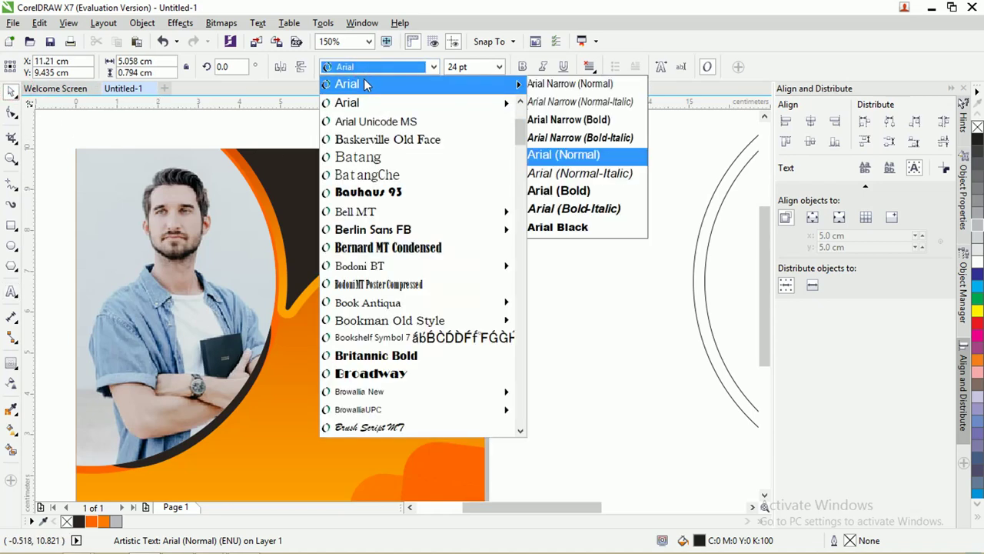
{"action": "left_click", "coordinate": [366, 83]}
{"action": "left_click", "coordinate": [522, 67]}
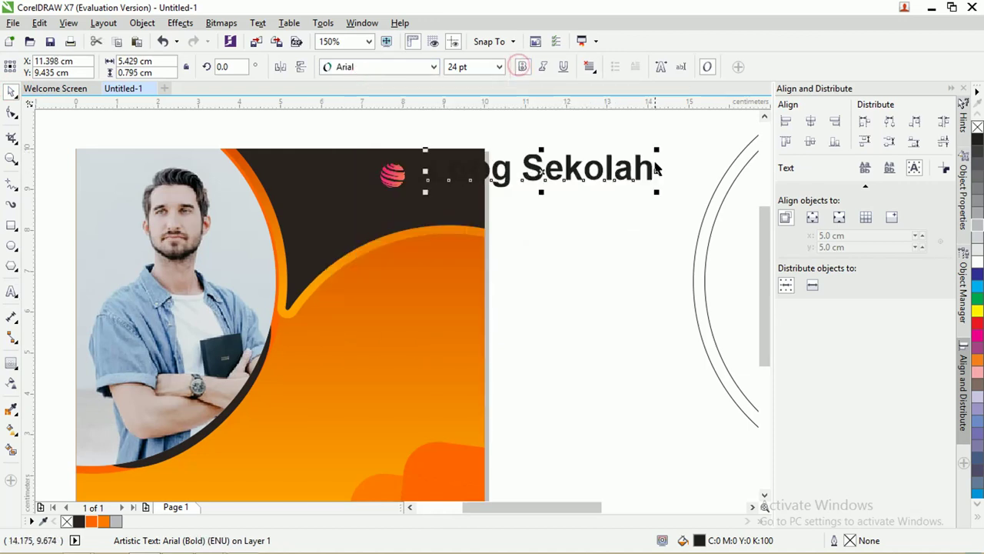
{"action": "left_click_drag", "start_coordinate": [655, 150], "coordinate": [529, 176]}
{"action": "left_click", "coordinate": [978, 264]}
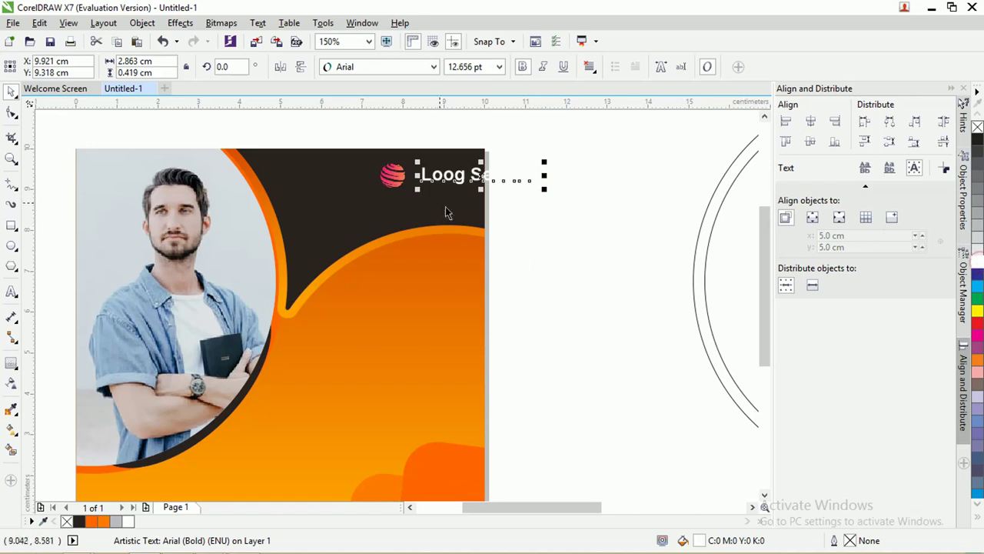
- Correct the first word of the text beside the logo to "Logo"
{"action": "scroll", "coordinate": [445, 213], "scroll_direction": "left", "scroll_amount": 1}
{"action": "double_click", "coordinate": [432, 169]}
{"action": "left_click", "coordinate": [469, 174]}
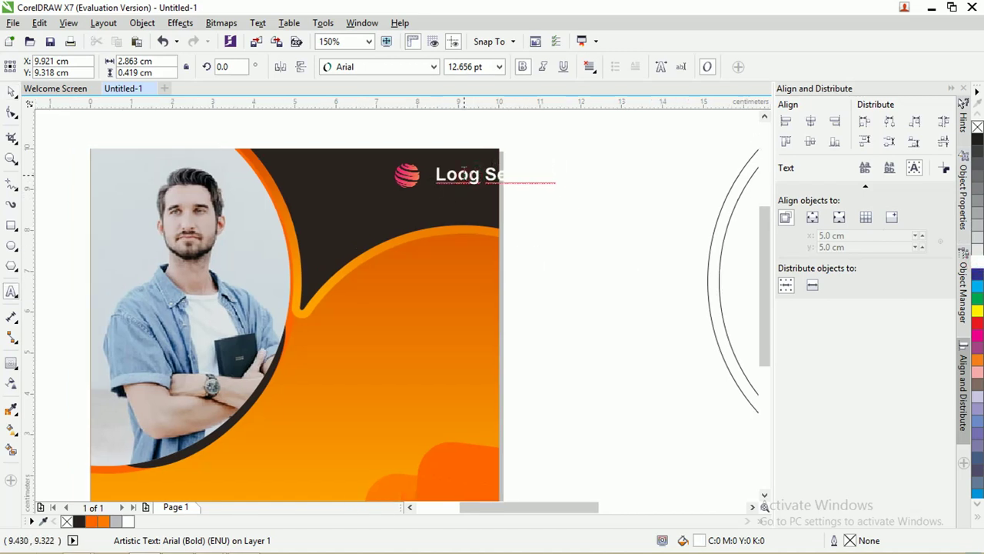
{"action": "key", "text": "BackSpace"}
{"action": "type", "text": "o"}
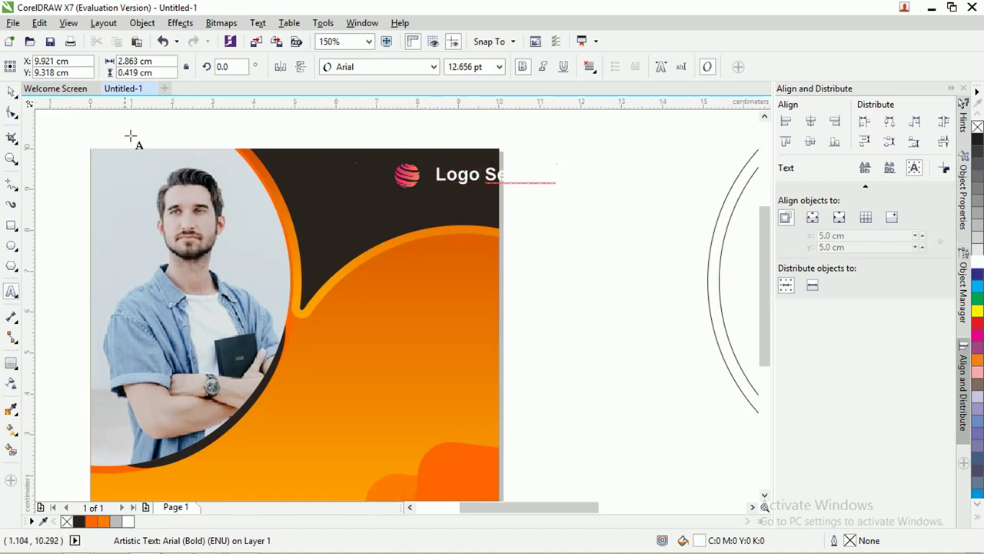
{"action": "left_click", "coordinate": [11, 91]}
- Scale the "Logo Sekolah" text to about 9.8 pt and move it with the globe logo fully inside the dark corner
{"action": "scroll", "coordinate": [460, 187], "scroll_direction": "left", "scroll_amount": 1}
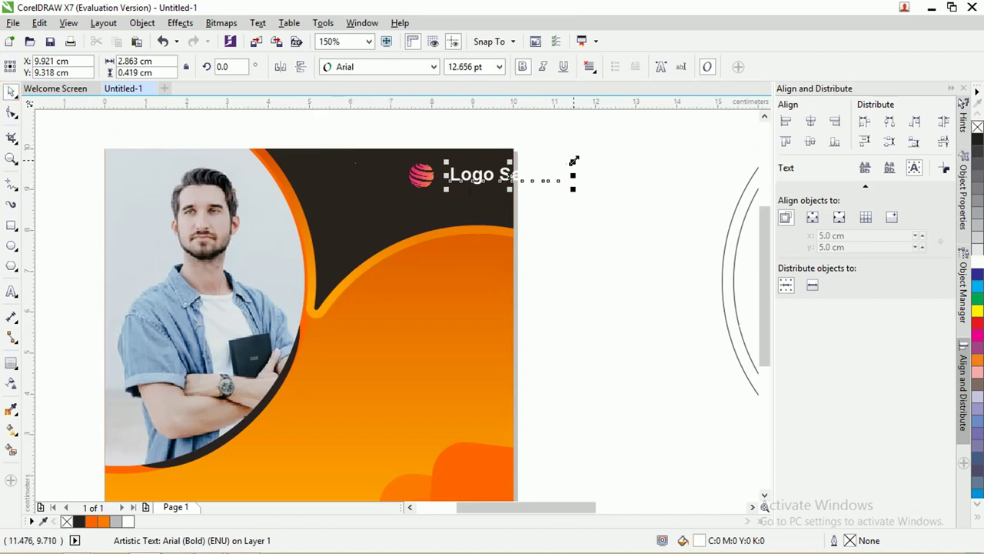
{"action": "left_click_drag", "start_coordinate": [571, 161], "coordinate": [546, 161]}
{"action": "left_click", "coordinate": [423, 176], "text": "shift"}
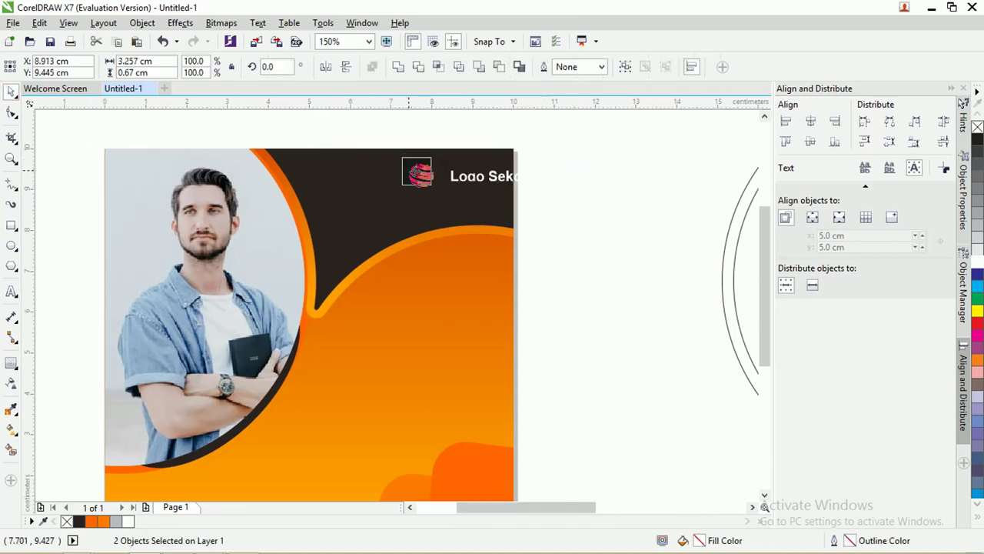
{"action": "left_click_drag", "start_coordinate": [419, 176], "coordinate": [375, 167]}
{"action": "left_click", "coordinate": [541, 161]}
- Duplicate the "Logo Sekolah" text directly below the original
{"action": "scroll", "coordinate": [542, 161], "scroll_direction": "left", "scroll_amount": 1}
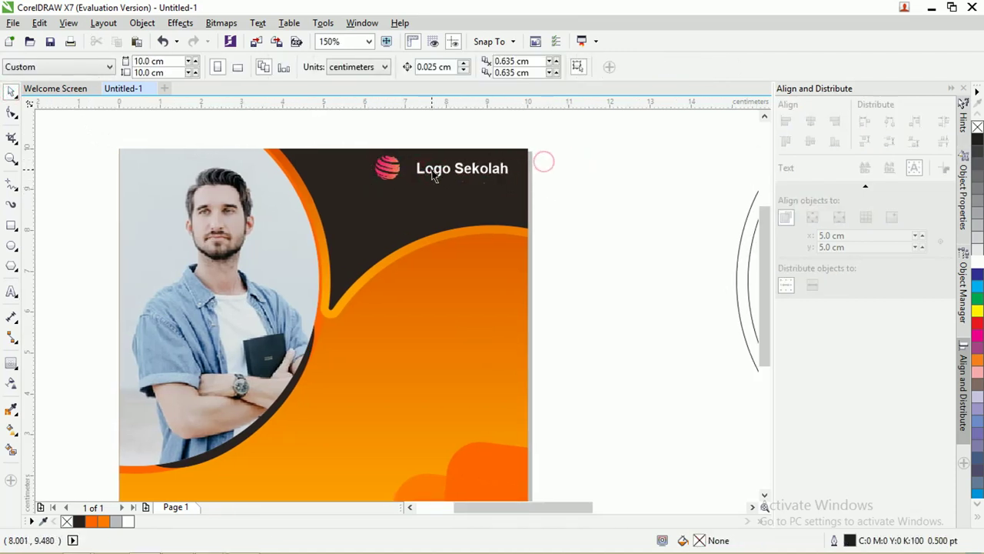
{"action": "scroll", "coordinate": [432, 169], "scroll_direction": "up", "scroll_amount": 2}
{"action": "left_click", "coordinate": [438, 172]}
{"action": "left_click_drag", "start_coordinate": [438, 172], "coordinate": [436, 193]}
{"action": "double_click", "coordinate": [436, 194]}
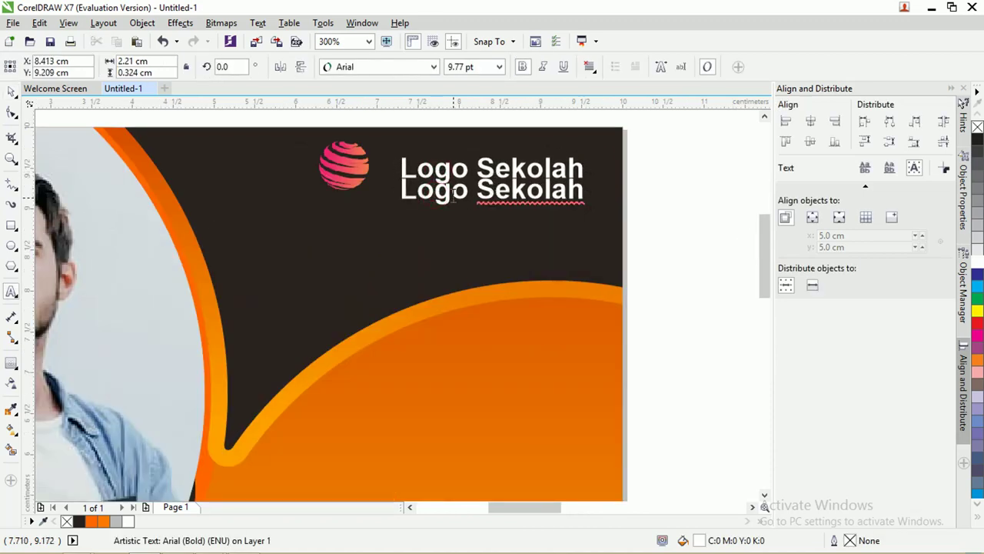
{"action": "left_click_drag", "start_coordinate": [476, 189], "coordinate": [362, 191]}
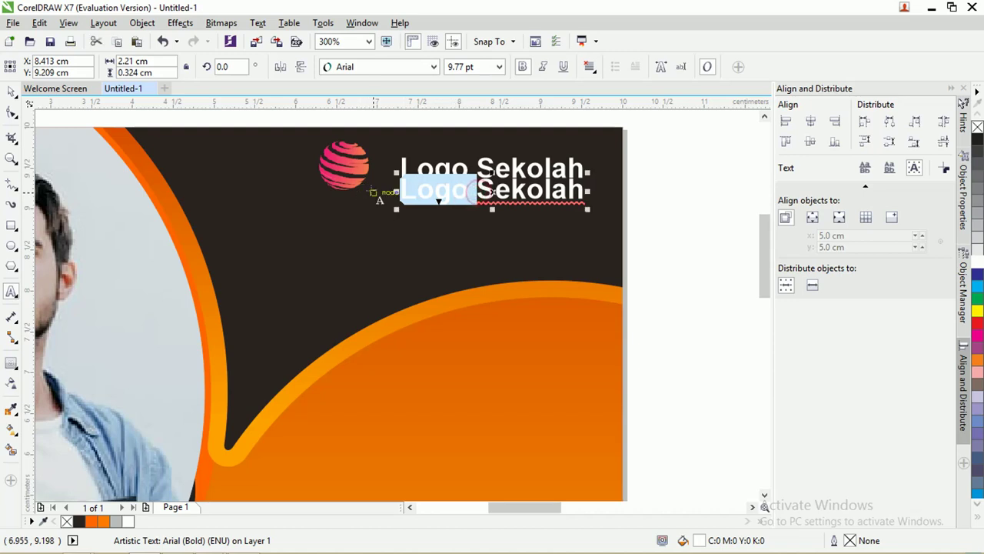
{"action": "type", "text": "www."}
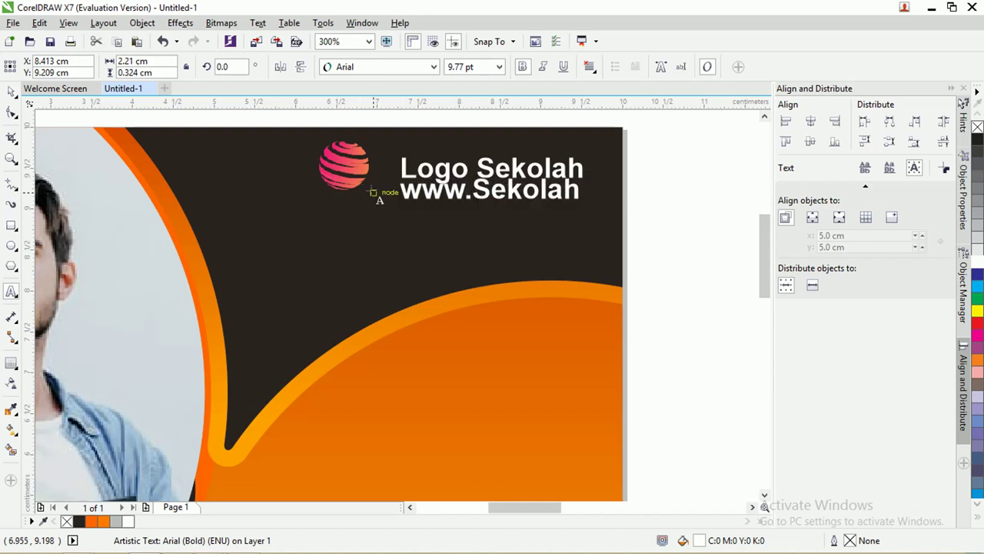
{"action": "type", "text": "web"}
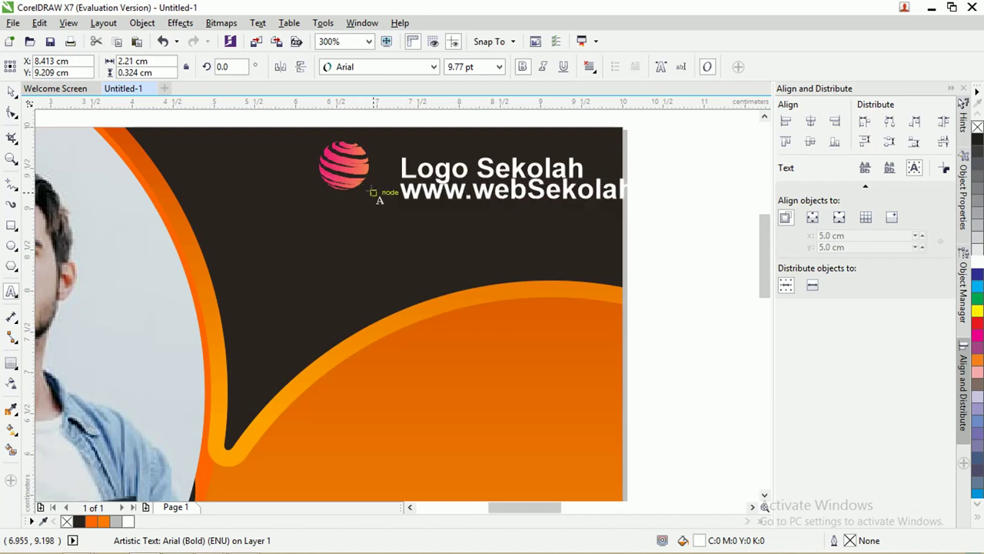
{"action": "key", "text": "Delete"}
{"action": "type", "text": "s"}
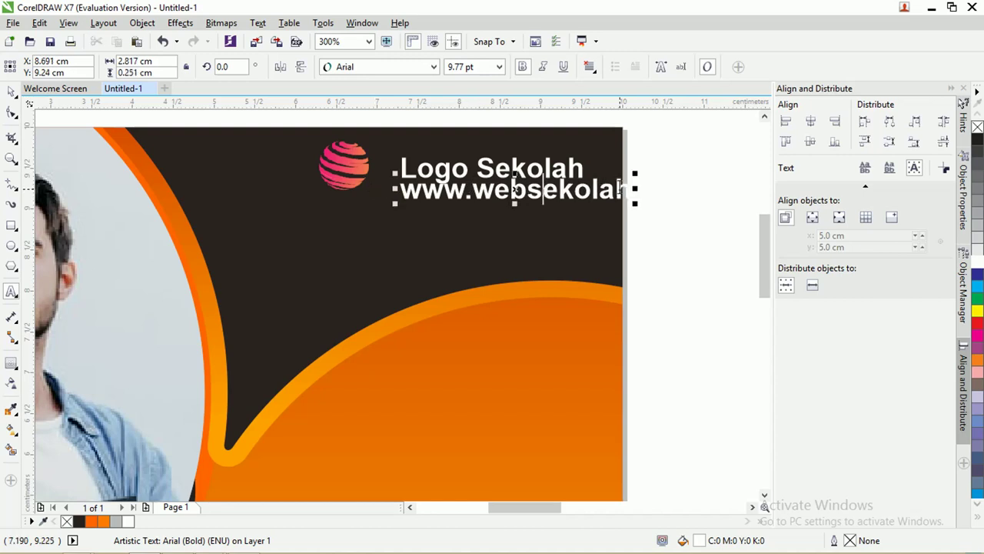
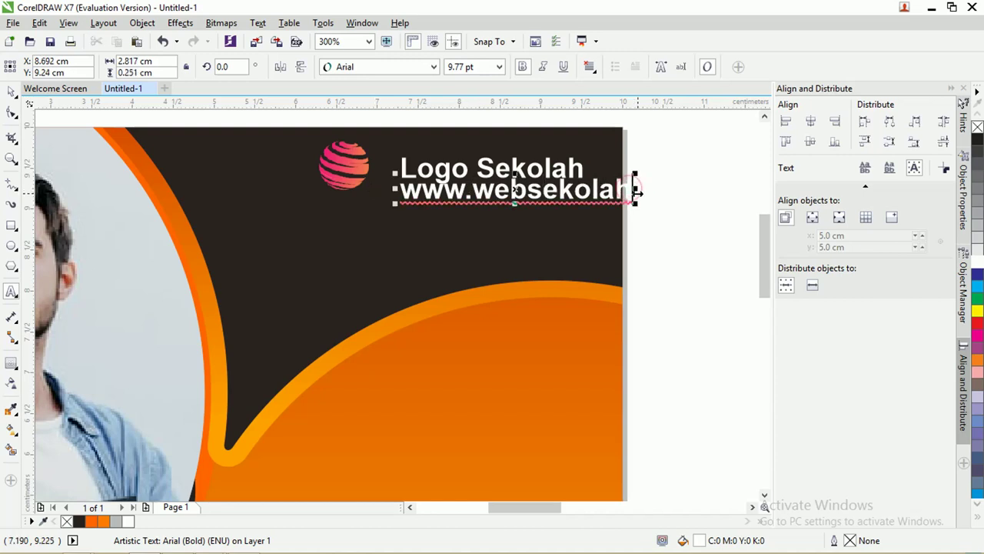
{"action": "left_click", "coordinate": [635, 190]}
{"action": "type", "text": ".com"}
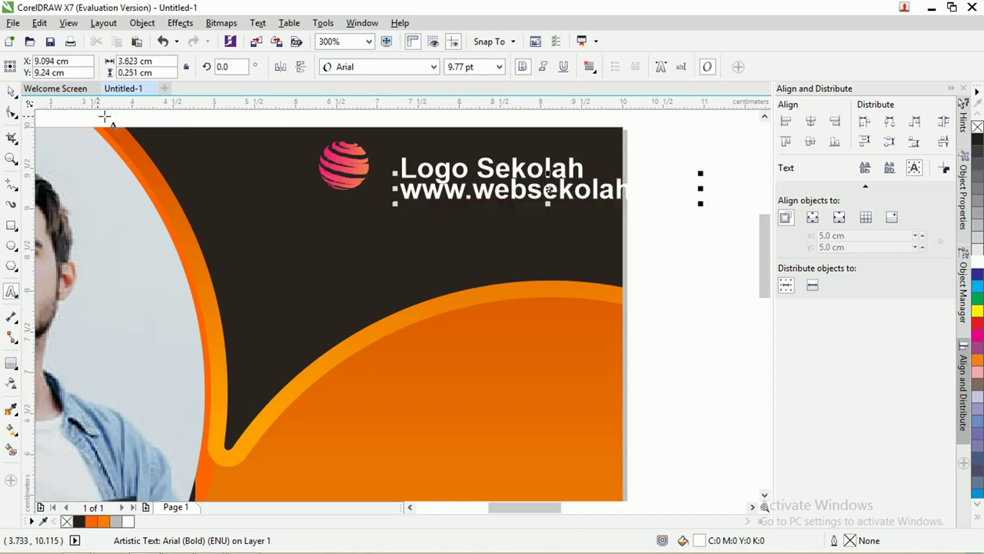
- Scale the web address to about 6 pt to match the title's width and move the globe logo close to both lines
{"action": "left_click_drag", "start_coordinate": [700, 173], "coordinate": [580, 175]}
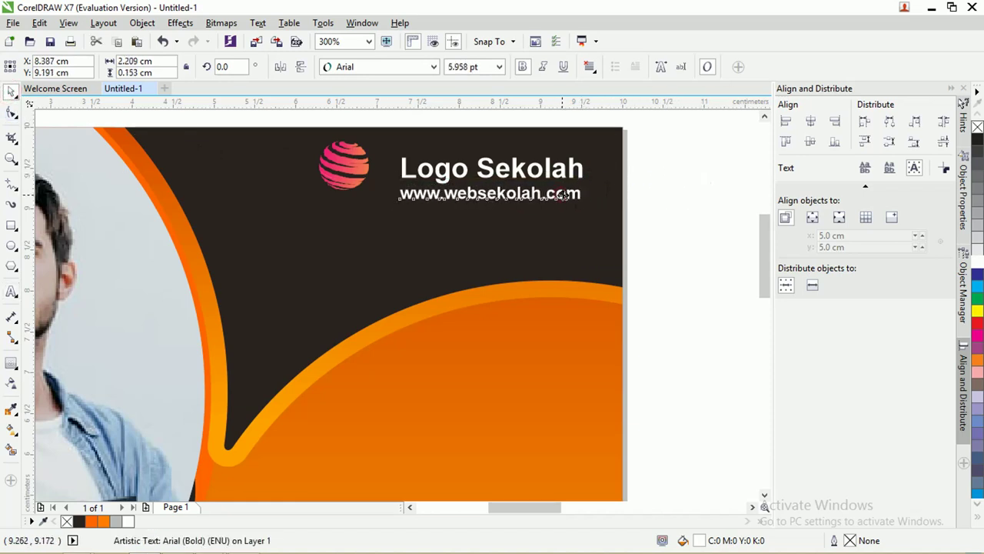
{"action": "left_click_drag", "start_coordinate": [358, 168], "coordinate": [378, 179]}
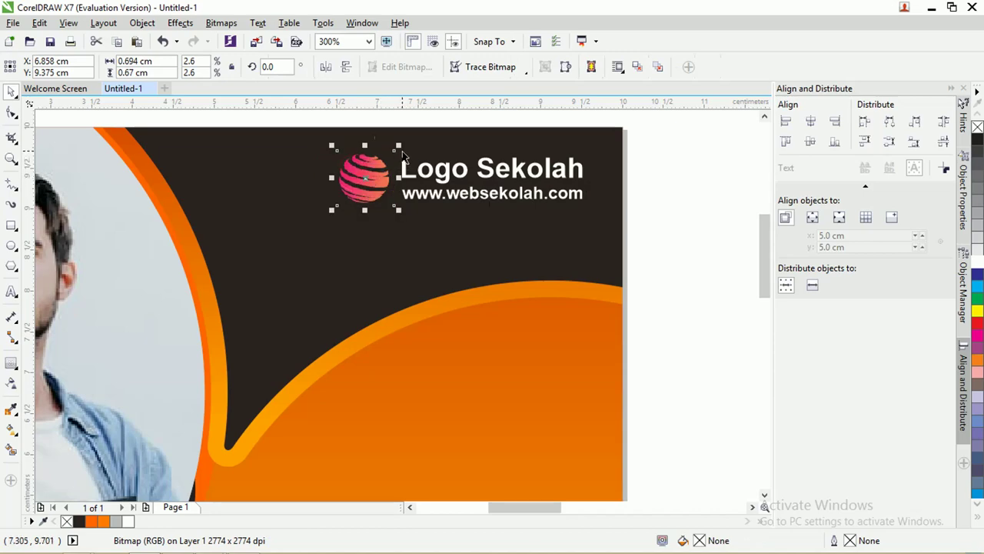
{"action": "left_click", "coordinate": [641, 198]}
- Place a copy of the "Logo Sekolah" text over the lower edge of the clipped photo
{"action": "scroll", "coordinate": [527, 206], "scroll_direction": "down", "scroll_amount": 1}
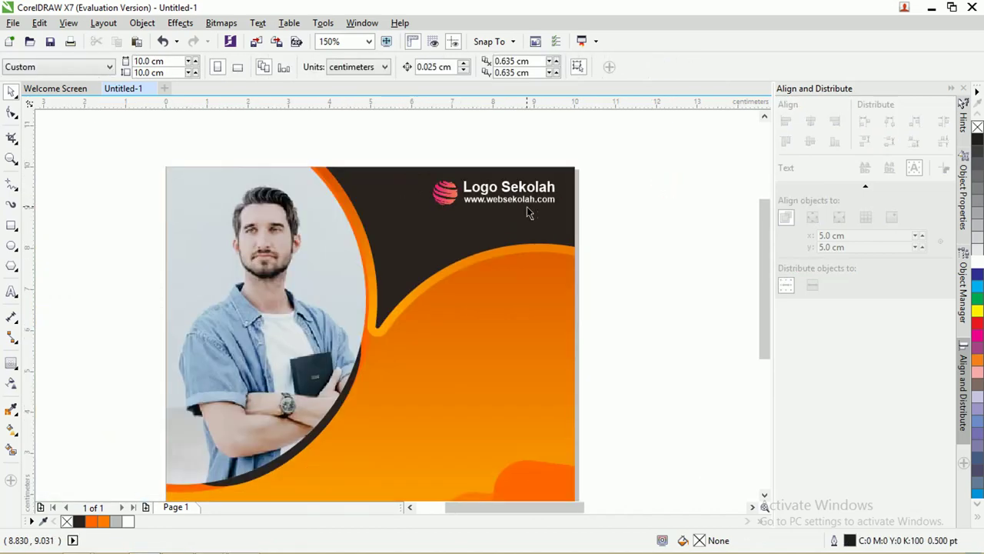
{"action": "scroll", "coordinate": [526, 206], "scroll_direction": "down", "scroll_amount": 1}
{"action": "scroll", "coordinate": [661, 229], "scroll_direction": "up", "scroll_amount": 1}
{"action": "left_click_drag", "start_coordinate": [454, 156], "coordinate": [279, 415]}
{"action": "scroll", "coordinate": [305, 423], "scroll_direction": "down", "scroll_amount": 1}
{"action": "scroll", "coordinate": [306, 423], "scroll_direction": "up", "scroll_amount": 1}
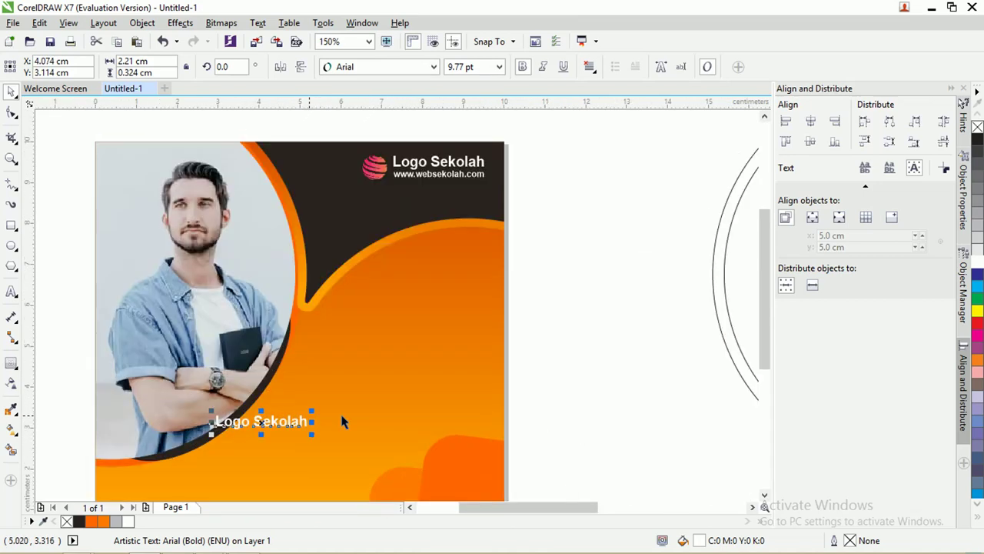
- Replace the text of the copy below the photo with "Mahasiswa"
{"action": "left_click_drag", "start_coordinate": [762, 302], "coordinate": [756, 325]}
{"action": "key", "text": "F8"}
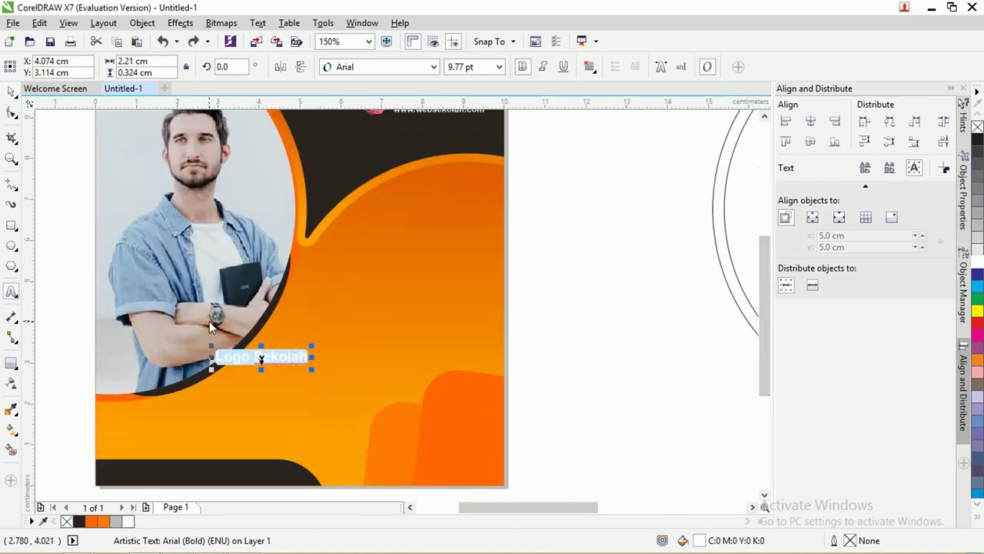
{"action": "left_click", "coordinate": [244, 359]}
{"action": "key", "text": "ctrl+a"}
{"action": "type", "text": "Mahasiswa"}
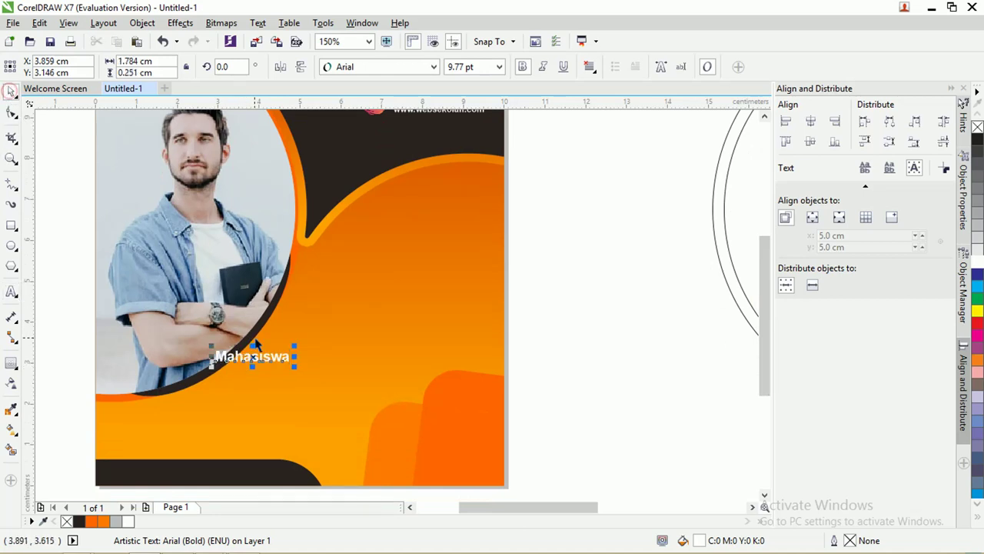
- Set the "Mahasiswa" text in the Anton font and enlarge it to about 35 pt
{"action": "left_click_drag", "start_coordinate": [294, 369], "coordinate": [367, 397]}
{"action": "left_click", "coordinate": [317, 377]}
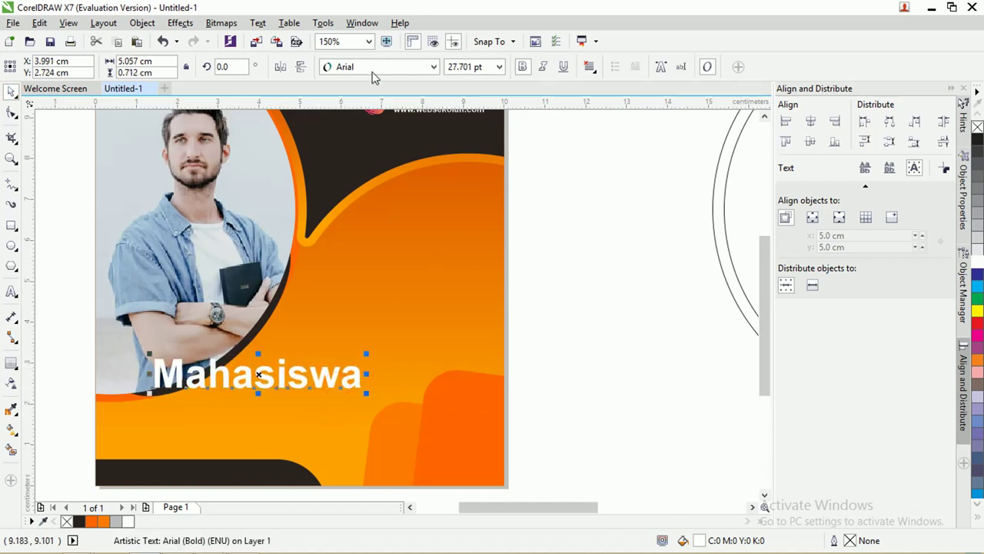
{"action": "left_click", "coordinate": [374, 69]}
{"action": "scroll", "coordinate": [378, 97], "scroll_direction": "up", "scroll_amount": 3}
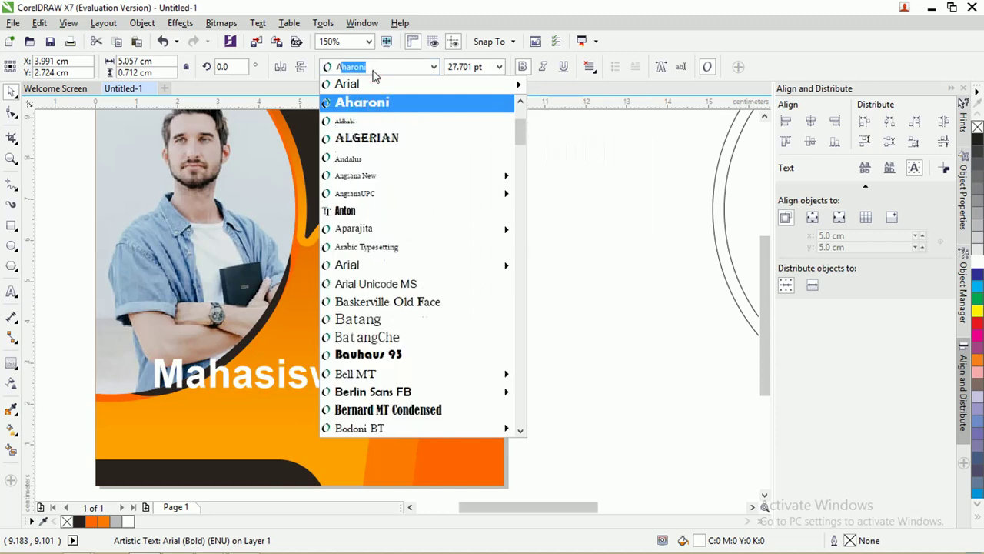
{"action": "left_click", "coordinate": [391, 211]}
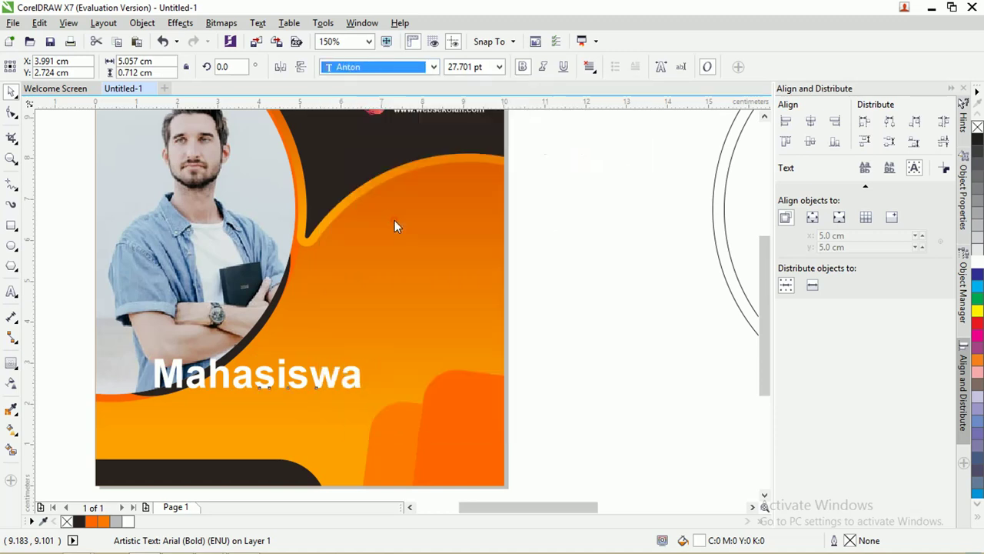
{"action": "left_click_drag", "start_coordinate": [339, 348], "coordinate": [384, 343]}
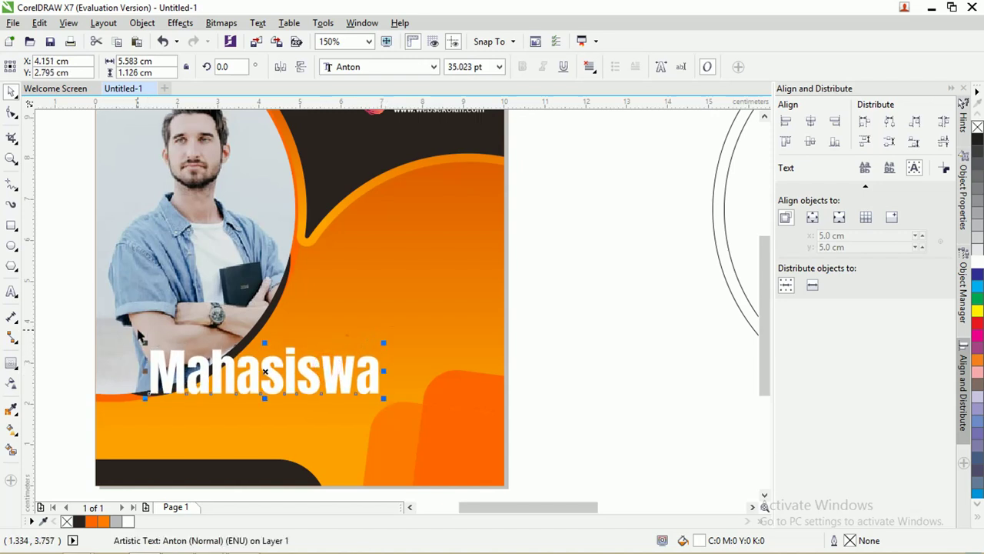
- Add a one-step outside contour to the "Mahasiswa" text with round corners and a 0.16 cm offset
{"action": "left_click", "coordinate": [10, 364]}
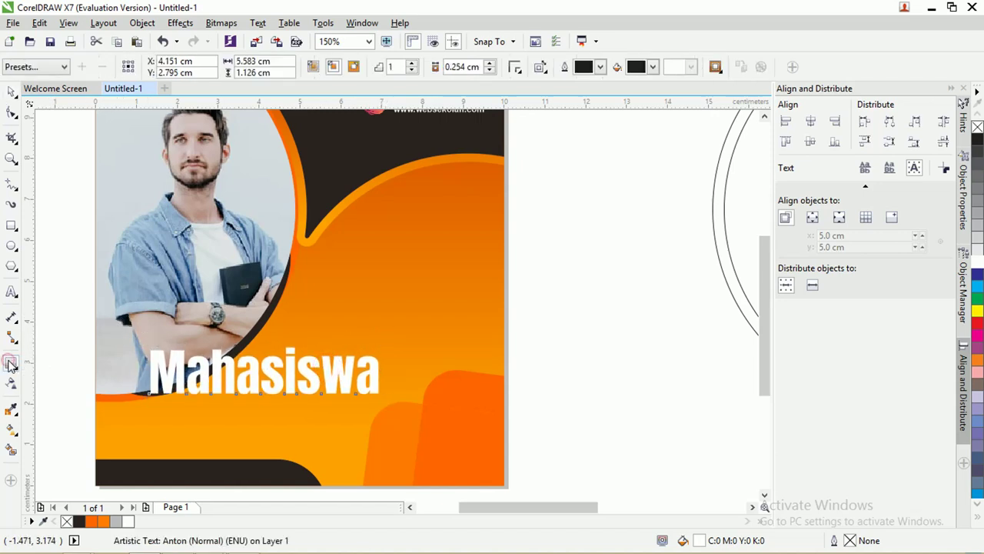
{"action": "left_click_drag", "start_coordinate": [237, 374], "coordinate": [235, 351]}
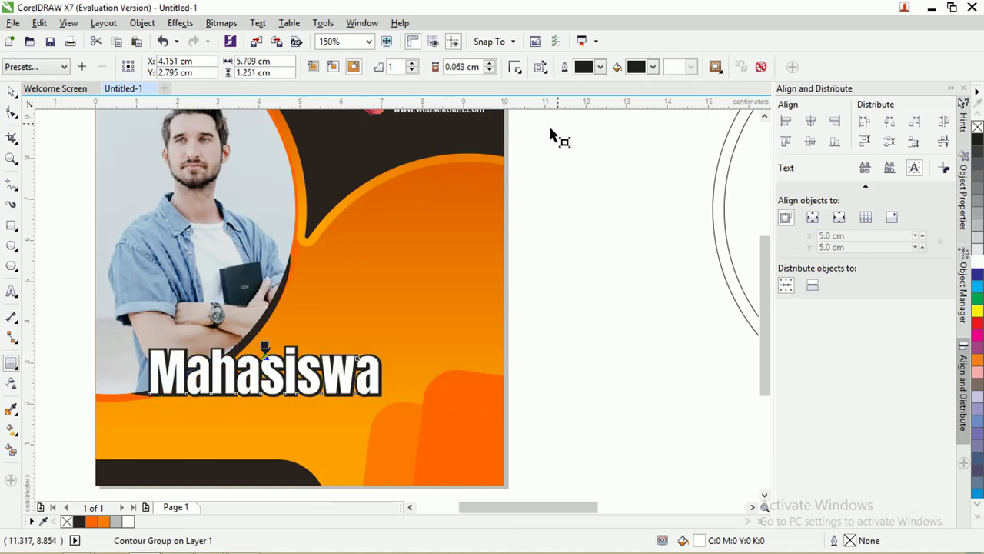
{"action": "left_click", "coordinate": [515, 66]}
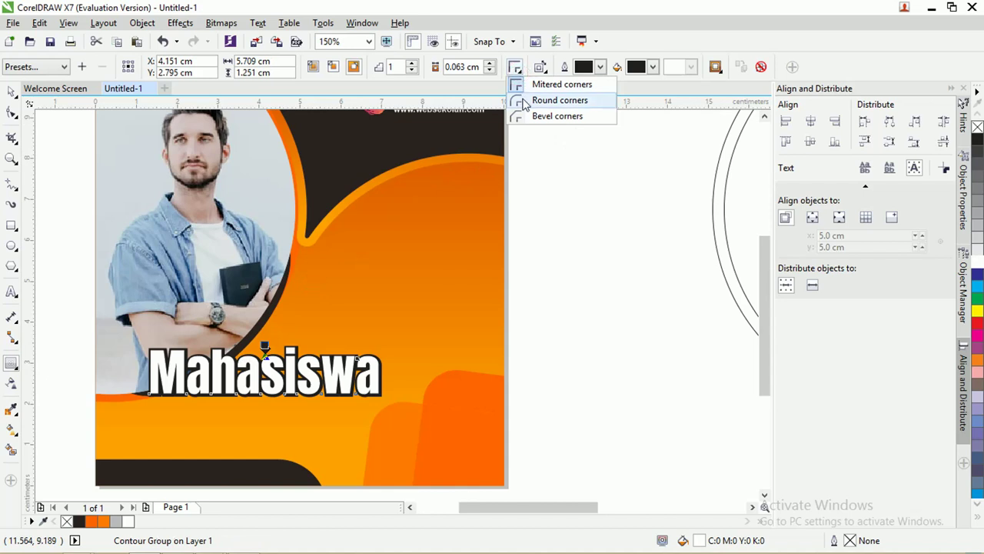
{"action": "left_click", "coordinate": [524, 101]}
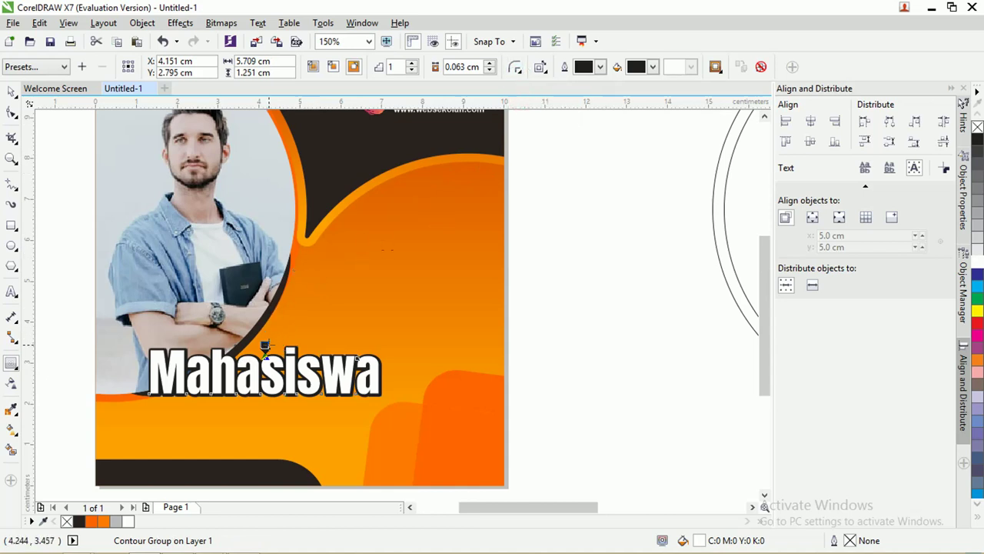
{"action": "left_click_drag", "start_coordinate": [265, 342], "coordinate": [265, 344]}
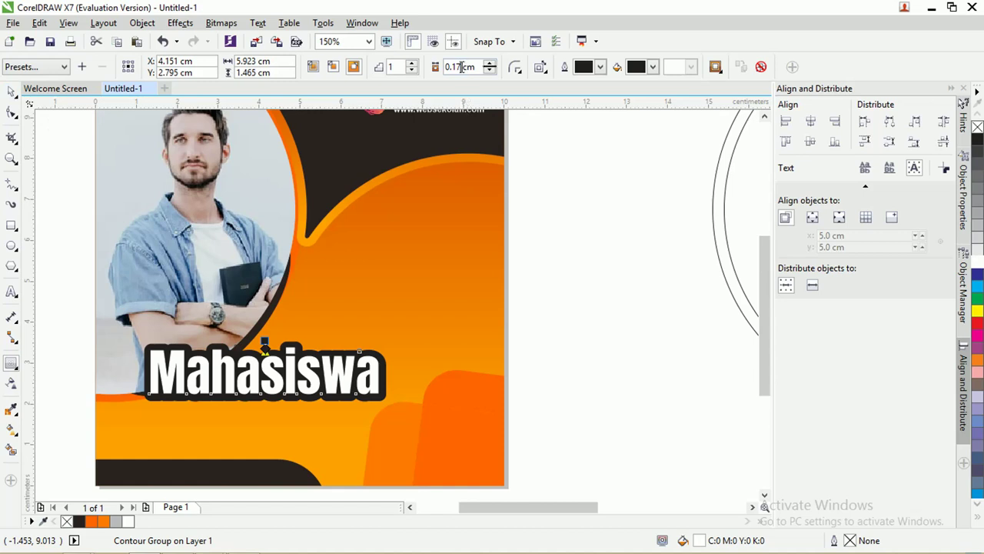
{"action": "type", "text": "6"}
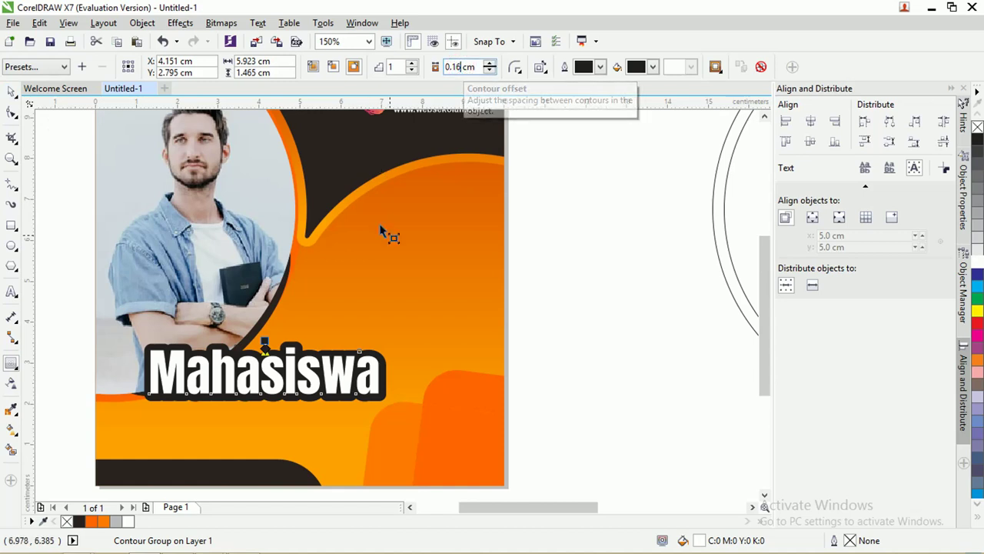
{"action": "key", "text": "Return"}
- Duplicate the contoured "Mahasiswa" text slightly above the original and replace the copy's wording with "Gen"
{"action": "left_click", "coordinate": [13, 92]}
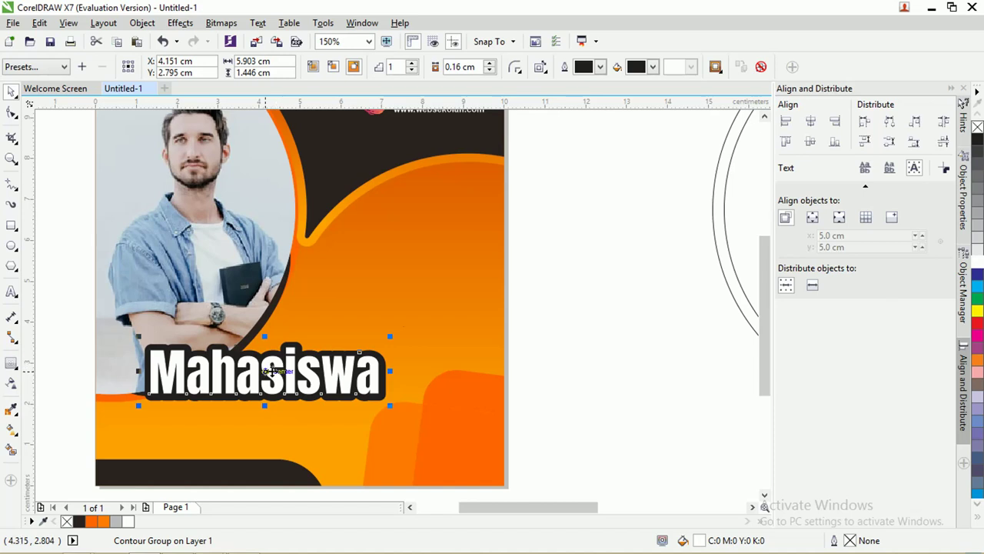
{"action": "double_click", "coordinate": [270, 371]}
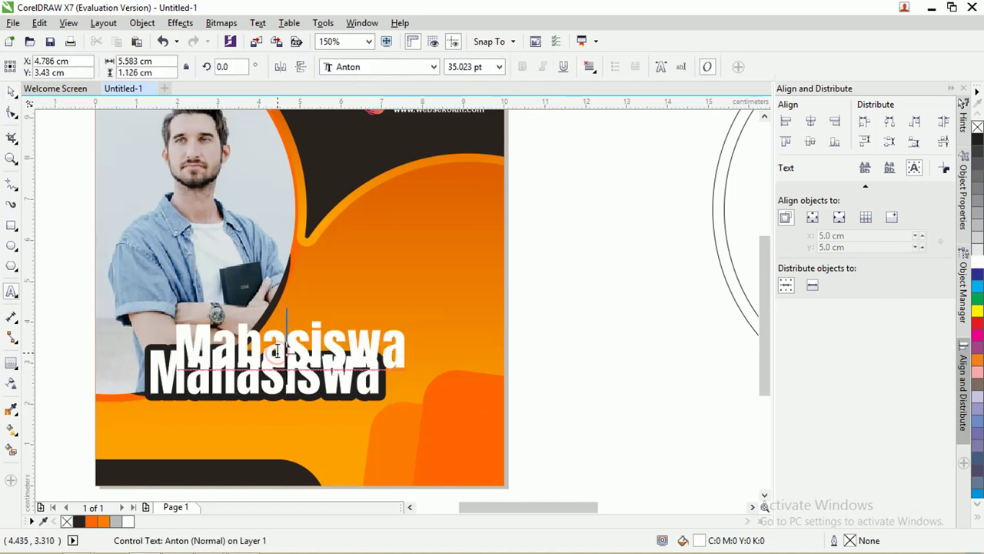
{"action": "key", "text": "ctrl+a"}
{"action": "type", "text": "Gon"}
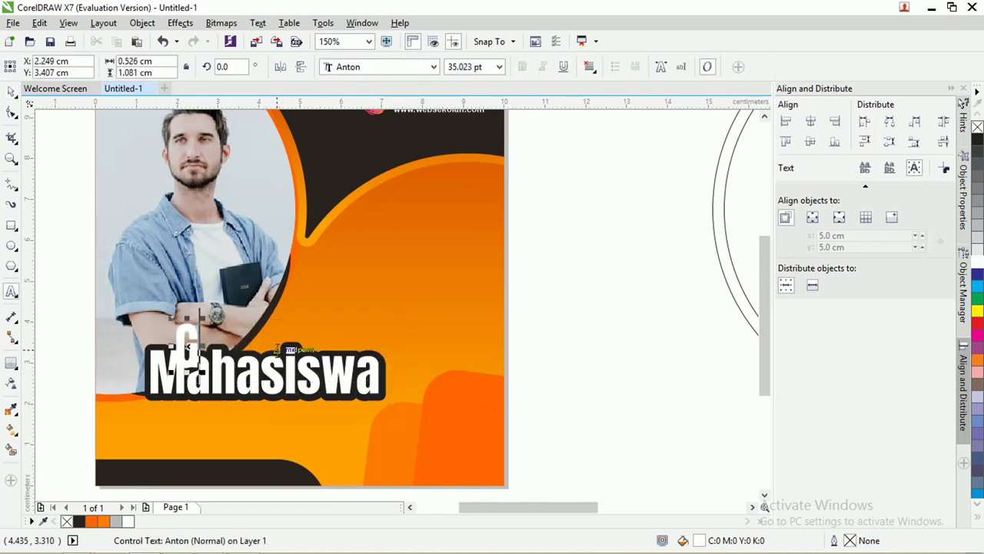
- Scale the "Gen" text to about 26.5 pt and place it just above the right end of "Mahasiswa"
{"action": "left_click", "coordinate": [12, 90]}
{"action": "left_click", "coordinate": [44, 155]}
{"action": "left_click", "coordinate": [216, 346]}
{"action": "left_click_drag", "start_coordinate": [216, 346], "coordinate": [363, 319]}
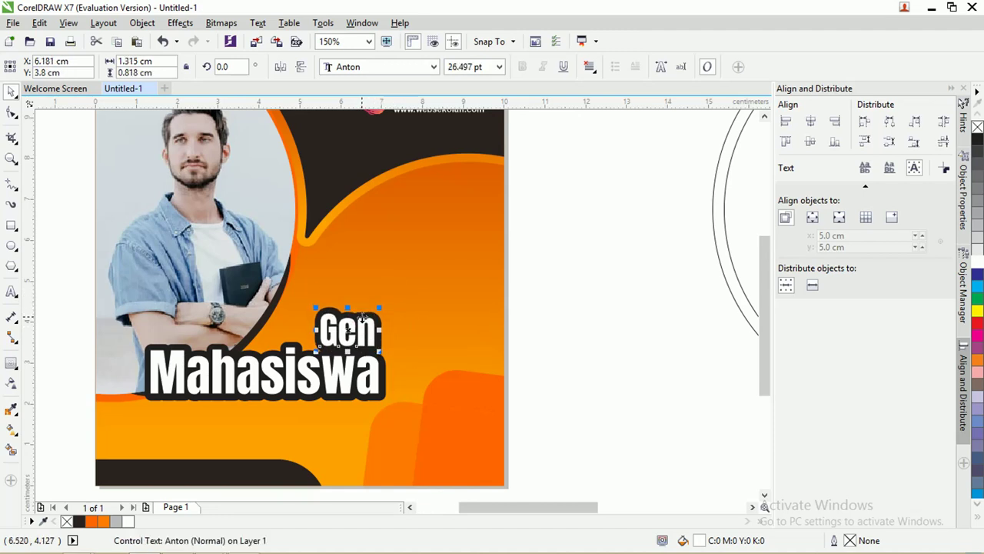
{"action": "left_click", "coordinate": [527, 284]}
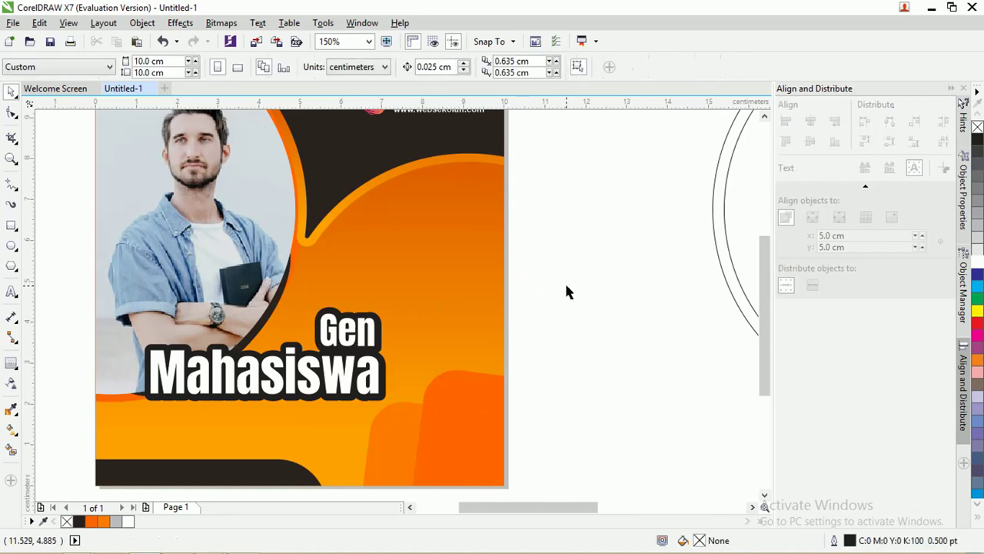
- Place a copy of the web address below "Mahasiswa" and replace its text with "Tahun Pelajaran 2020/2021"
{"action": "left_click_drag", "start_coordinate": [762, 319], "coordinate": [762, 302]}
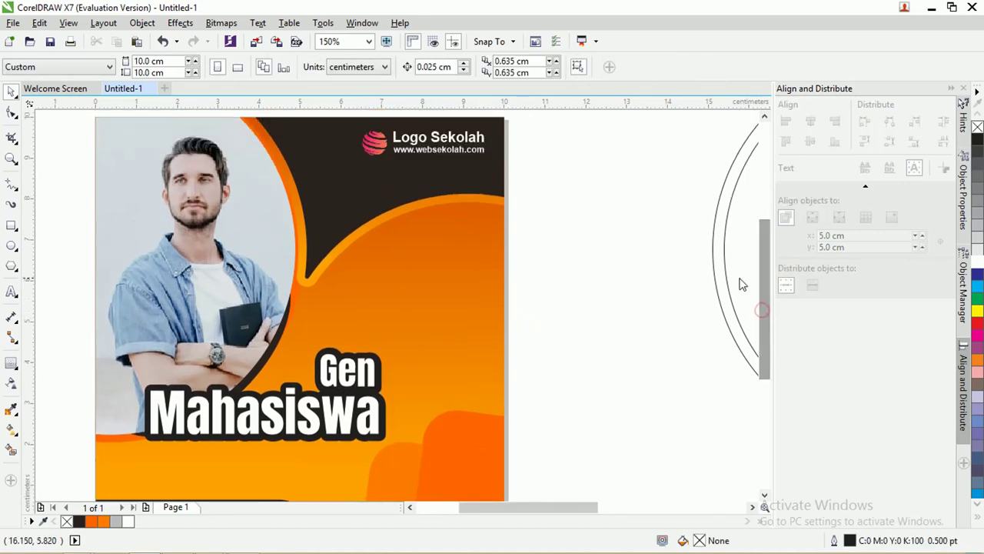
{"action": "left_click_drag", "start_coordinate": [464, 157], "coordinate": [221, 451]}
{"action": "right_click", "coordinate": [222, 451]}
{"action": "double_click", "coordinate": [221, 451]}
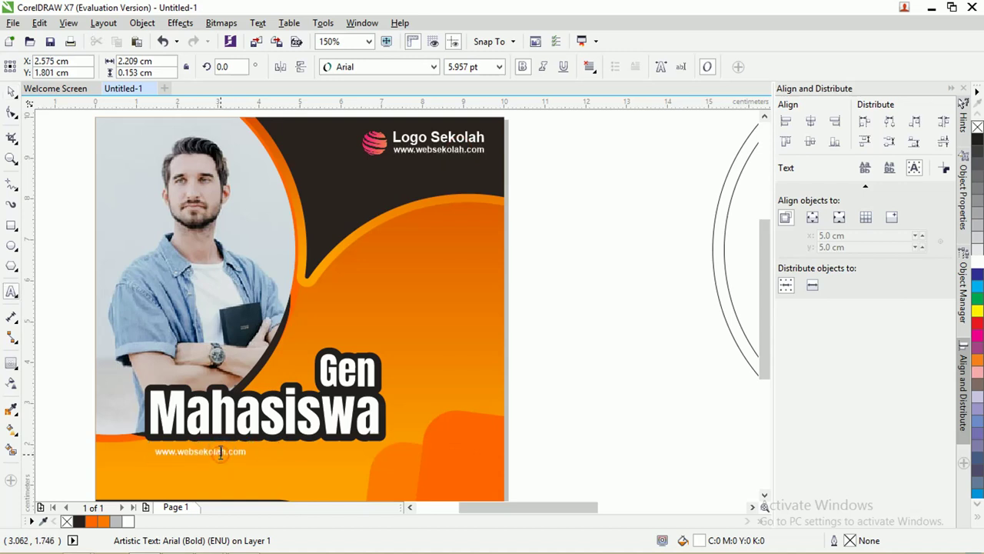
{"action": "key", "text": "ctrl+a"}
{"action": "type", "text": "Tahun Pelajaran 2020/2021"}
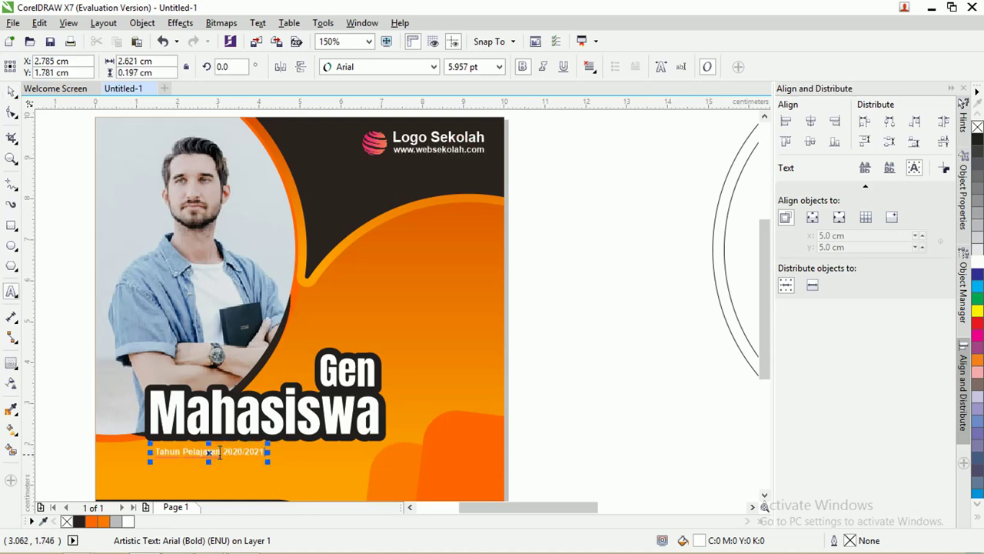
- Enlarge the "Tahun Pelajaran 2020/2021" line to about 12.7 pt and position it directly beneath "Mahasiswa" at matching width
{"action": "left_click", "coordinate": [11, 92]}
{"action": "left_click_drag", "start_coordinate": [284, 468], "coordinate": [398, 485]}
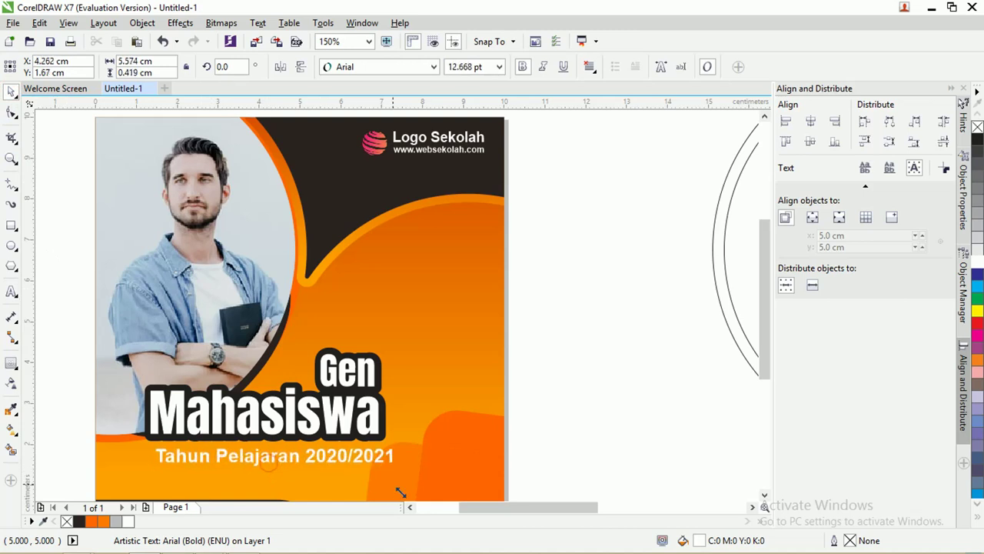
{"action": "scroll", "coordinate": [382, 472], "scroll_direction": "down", "scroll_amount": 1}
{"action": "left_click_drag", "start_coordinate": [369, 422], "coordinate": [399, 438]}
{"action": "left_click", "coordinate": [610, 390]}
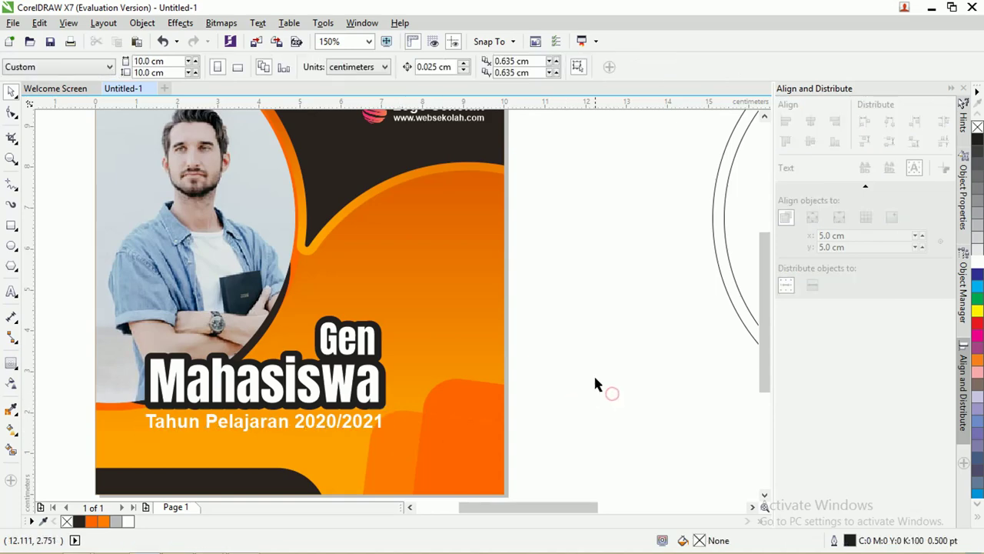
- Move the "Gen", "Mahasiswa" and "Tahun Pelajaran 2020/2021" texts up slightly together, leaving out the orange rounded shape
{"action": "left_click_drag", "start_coordinate": [564, 452], "coordinate": [115, 284]}
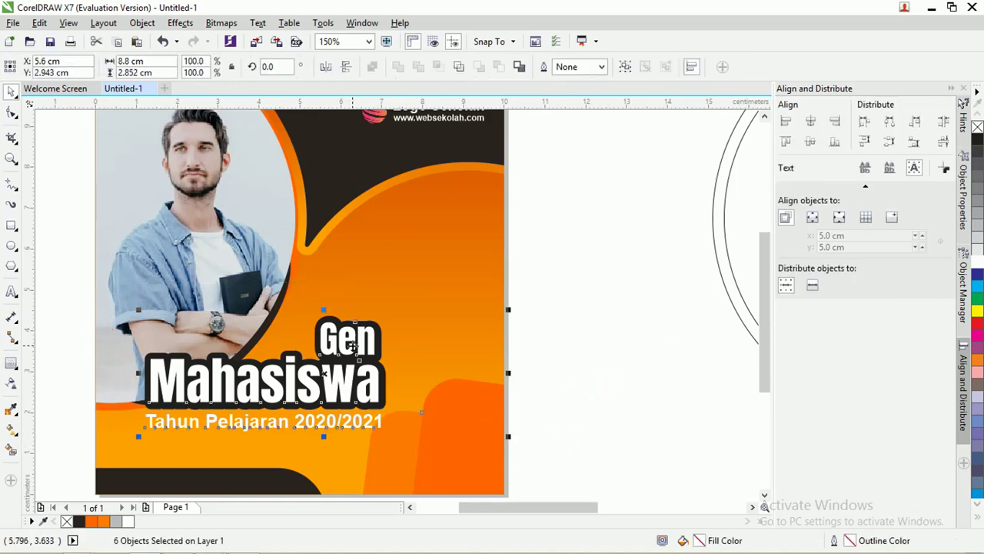
{"action": "left_click_drag", "start_coordinate": [372, 337], "coordinate": [342, 418]}
{"action": "left_click", "coordinate": [452, 389], "text": "shift"}
{"action": "left_click", "coordinate": [539, 339]}
- Delete the "Mahasiswa" copy without a contour from below the "Tahun Pelajaran" line
{"action": "scroll", "coordinate": [576, 333], "scroll_direction": "down", "scroll_amount": 1}
{"action": "scroll", "coordinate": [339, 392], "scroll_direction": "up", "scroll_amount": 1}
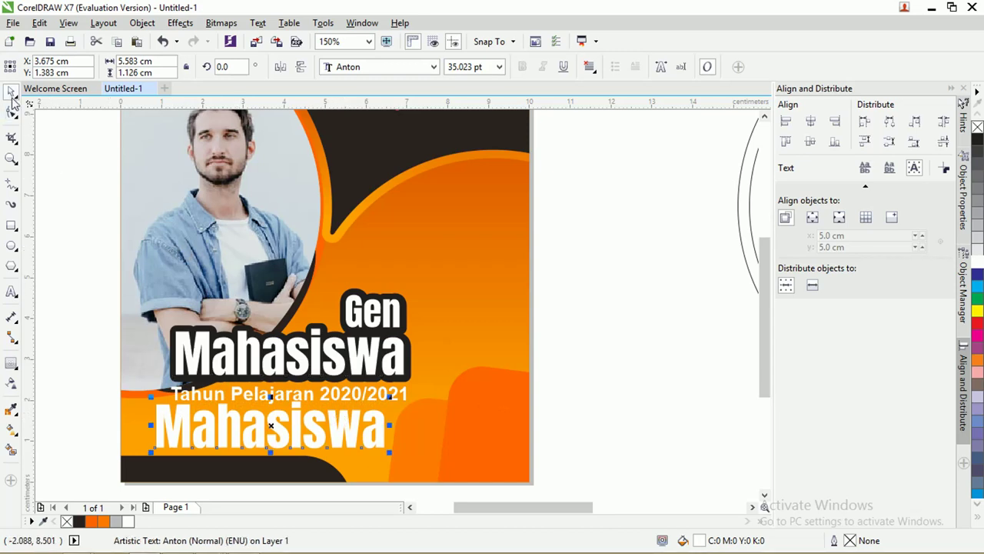
{"action": "key", "text": "Delete"}
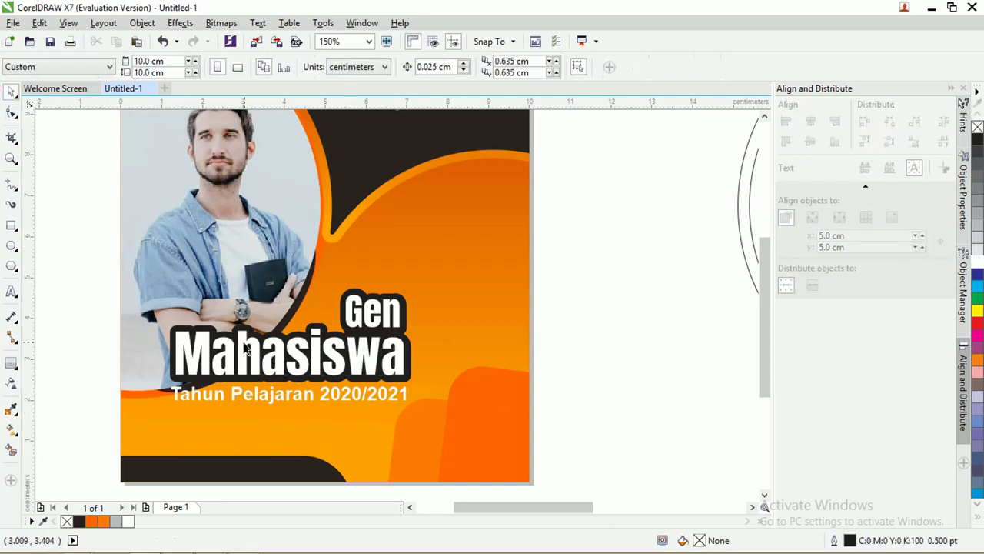
- Place a copy of the contoured "Mahasiswa" below the year line and replace its text with "I'm Ready"
{"action": "left_click", "coordinate": [245, 346]}
{"action": "left_click_drag", "start_coordinate": [236, 342], "coordinate": [258, 443]}
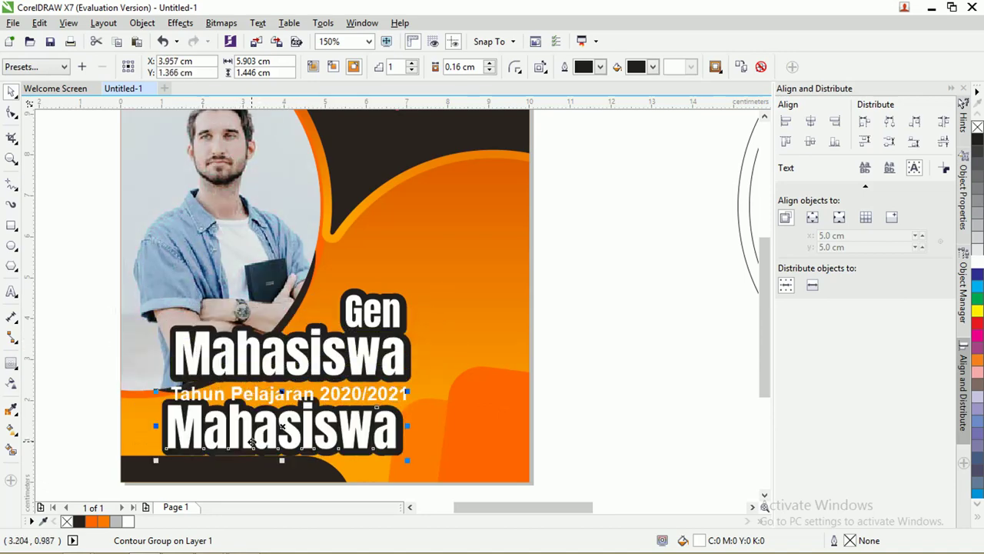
{"action": "key", "text": "F8"}
{"action": "left_click", "coordinate": [254, 437]}
{"action": "key", "text": "ctrl+a"}
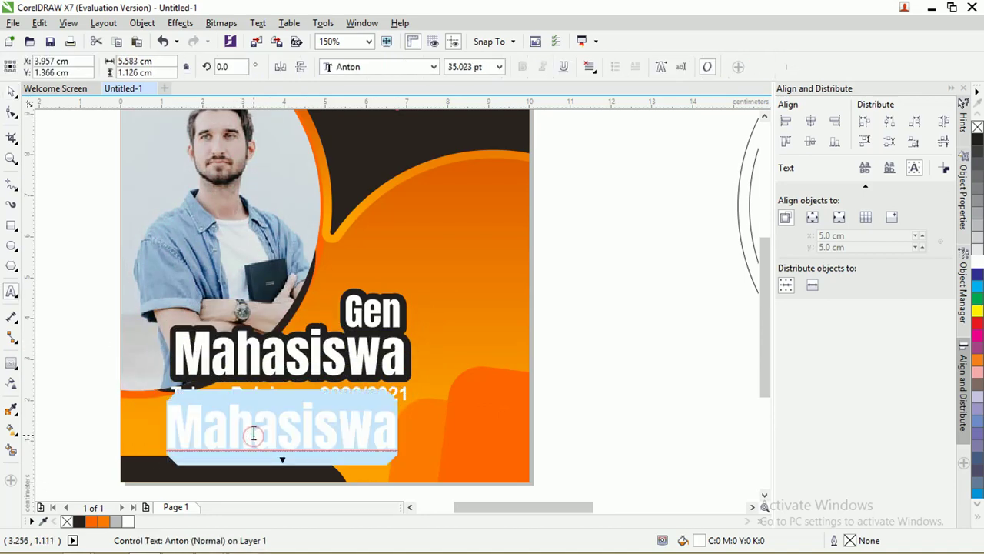
{"action": "type", "text": "I'm Ready"}
- Set the "I'm Ready" text in the Pacifico font and scale it down to about 25 pt
{"action": "key", "text": "ctrl+a"}
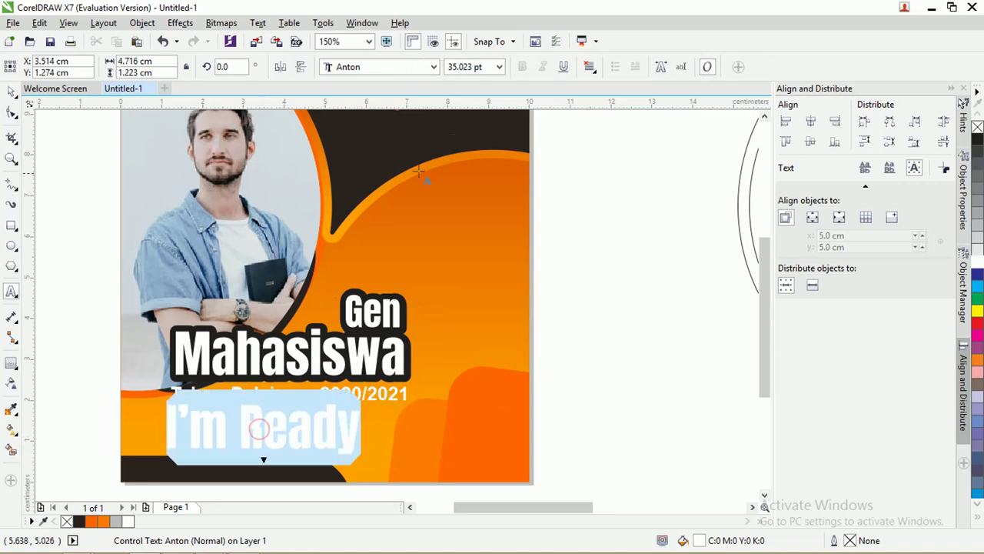
{"action": "left_click", "coordinate": [417, 71]}
{"action": "type", "text": "Pacifico"}
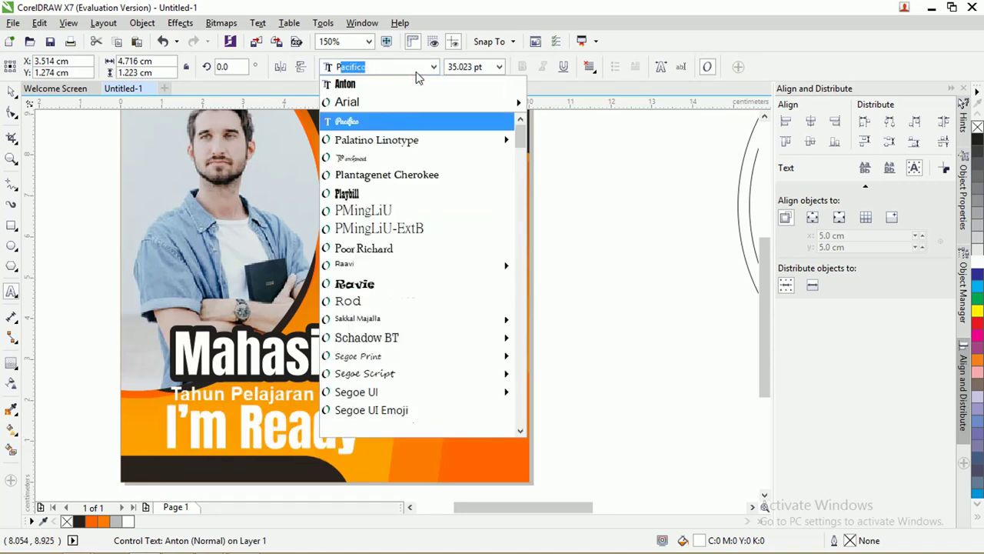
{"action": "key", "text": "Return"}
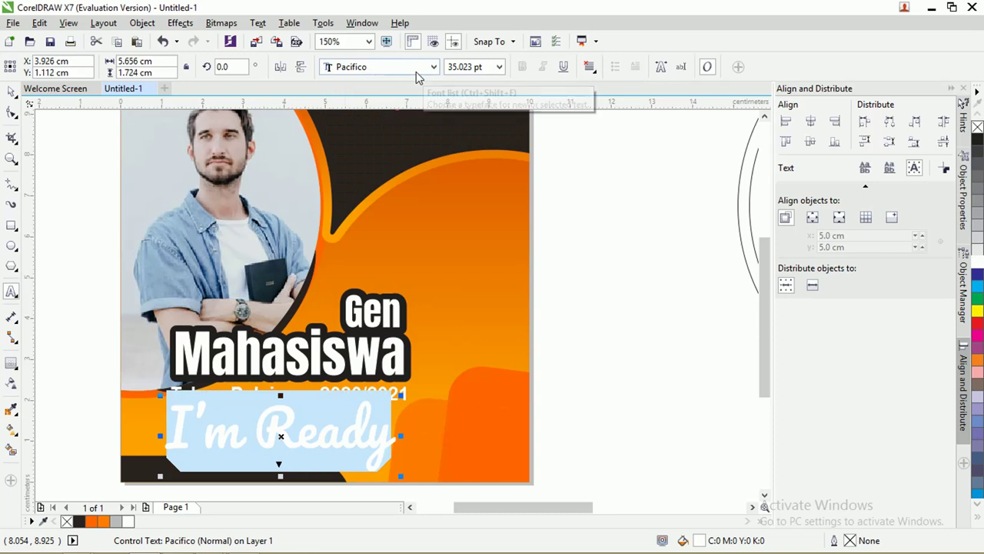
{"action": "left_click", "coordinate": [11, 93]}
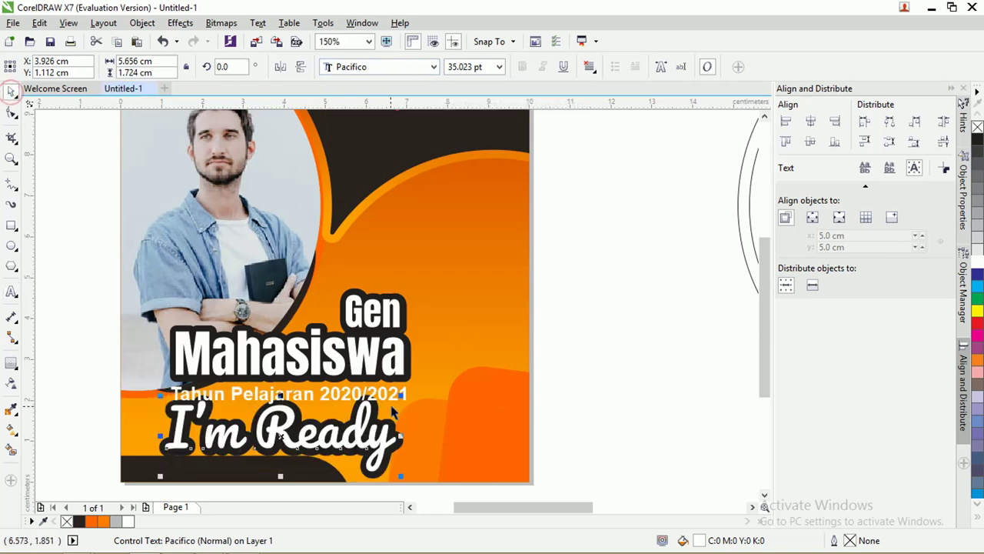
{"action": "left_click_drag", "start_coordinate": [401, 394], "coordinate": [349, 432]}
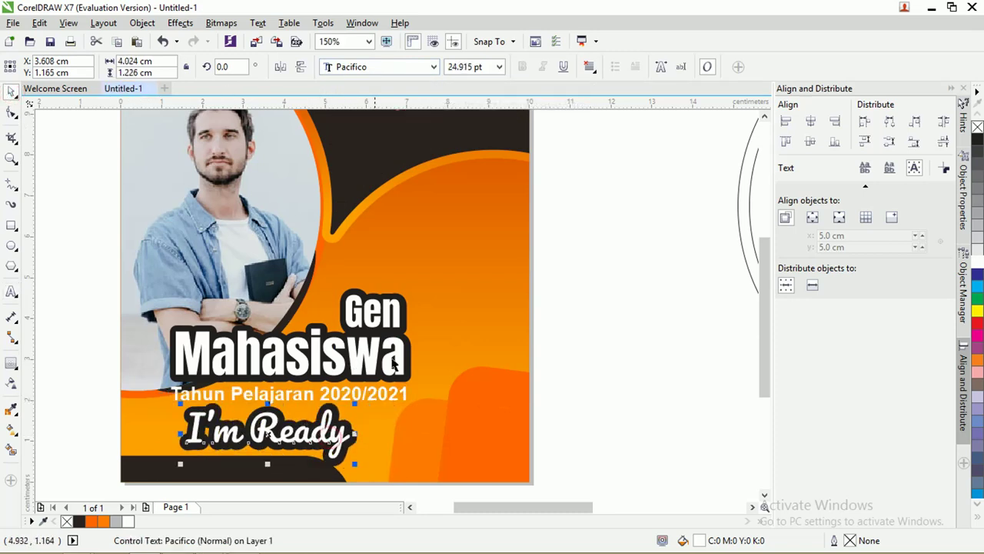
- Apply a one-step contour with a 0.15 cm offset to the "I'm Ready" text
{"action": "left_click", "coordinate": [10, 366]}
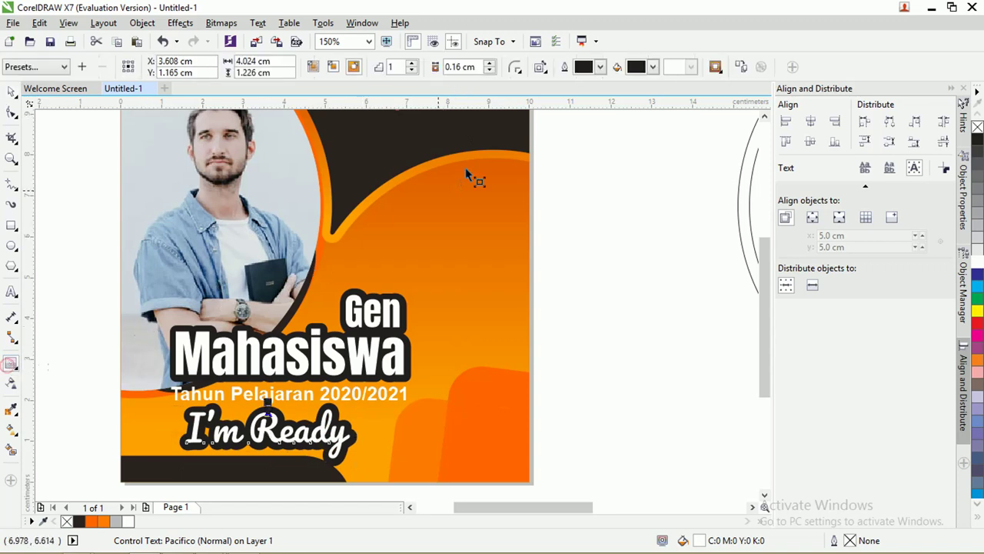
{"action": "left_click", "coordinate": [455, 66]}
{"action": "type", "text": "0.15"}
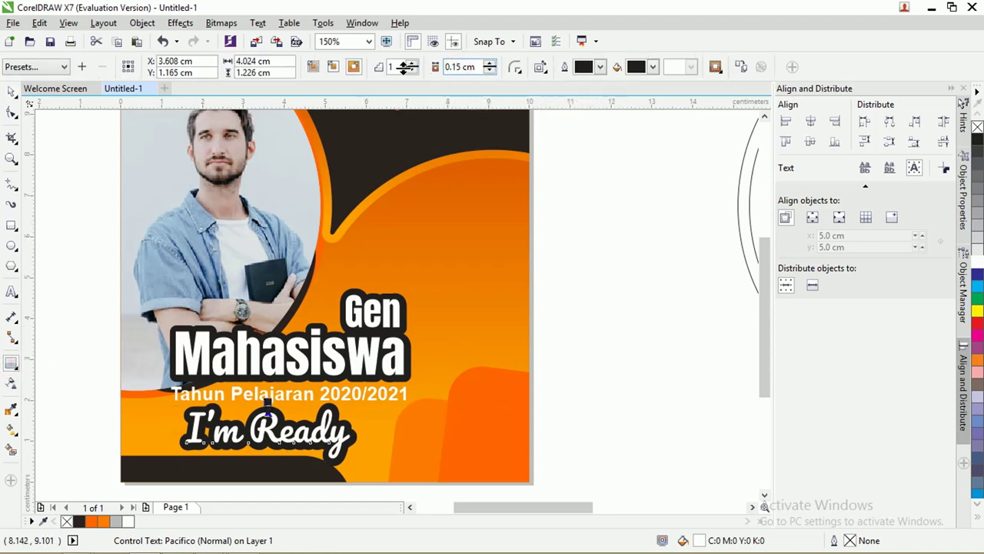
{"action": "left_click", "coordinate": [406, 67]}
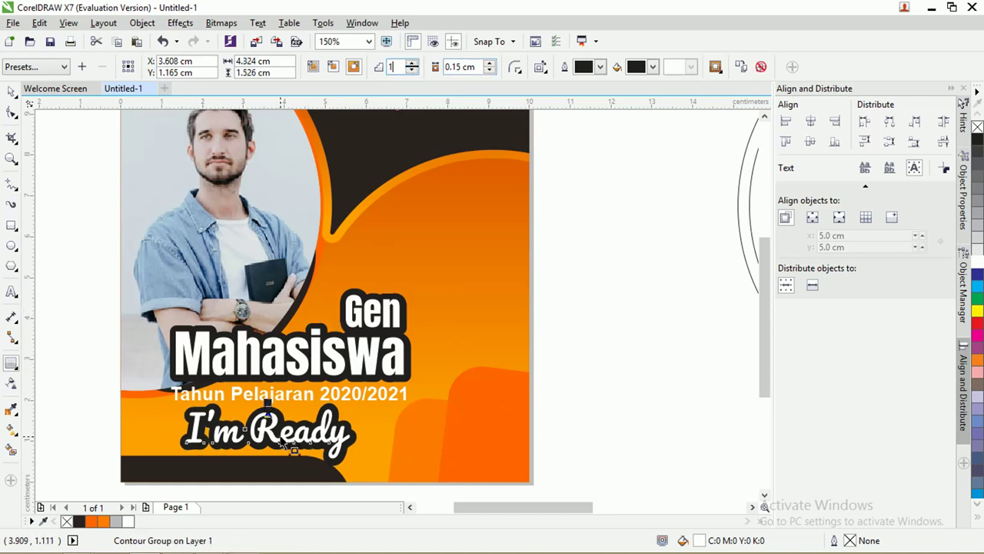
- Fill the "I'm Ready" text with red and make its contour white
{"action": "left_click", "coordinate": [977, 323]}
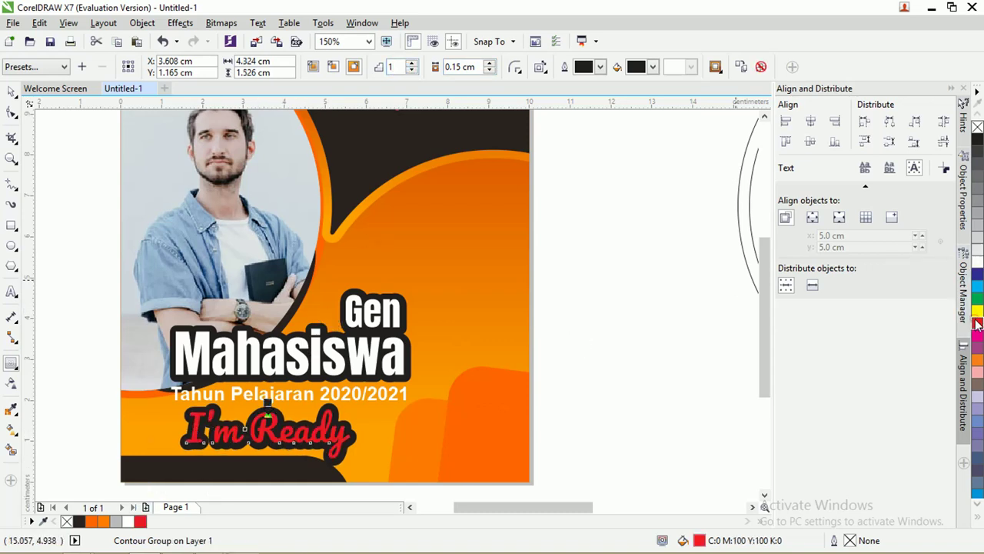
{"action": "left_click", "coordinate": [12, 93]}
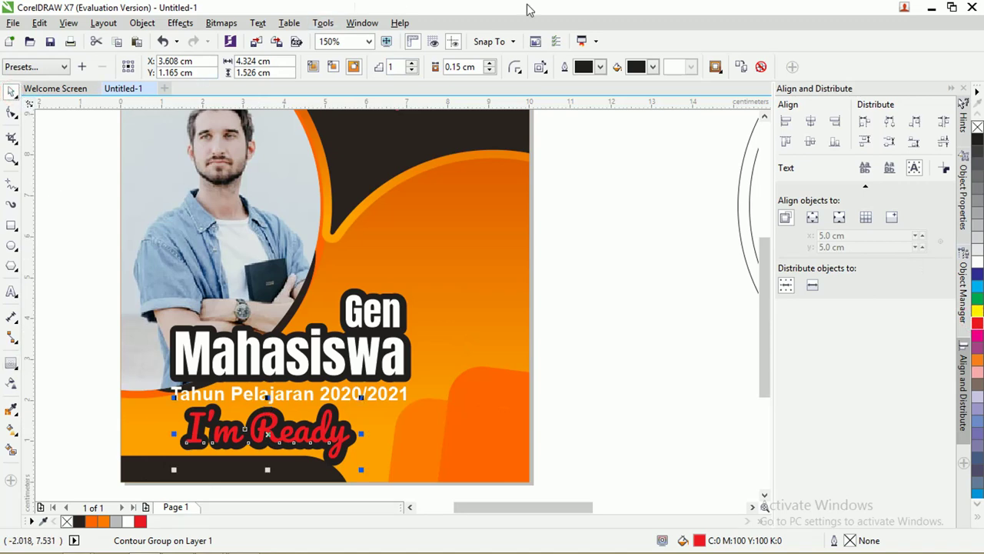
{"action": "left_click", "coordinate": [654, 67]}
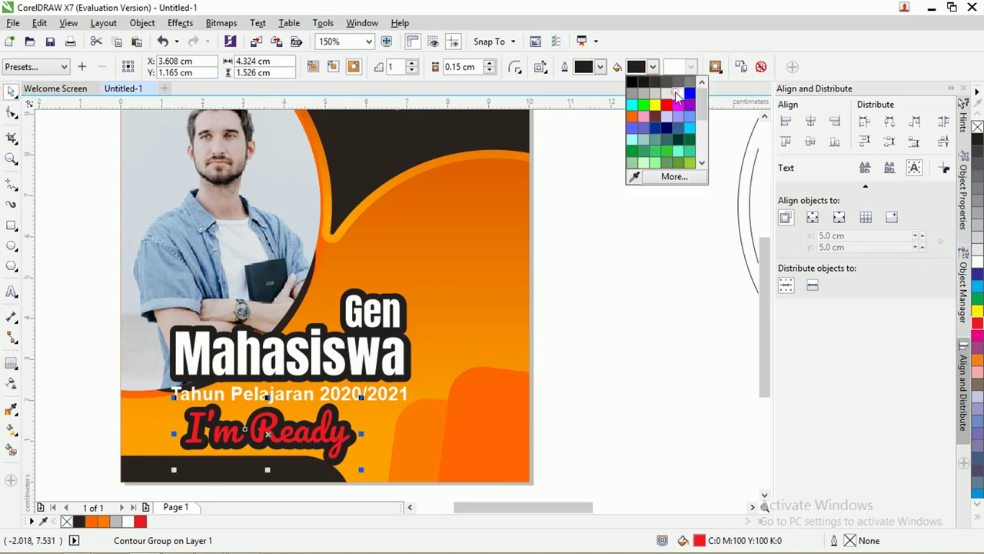
{"action": "left_click", "coordinate": [672, 91]}
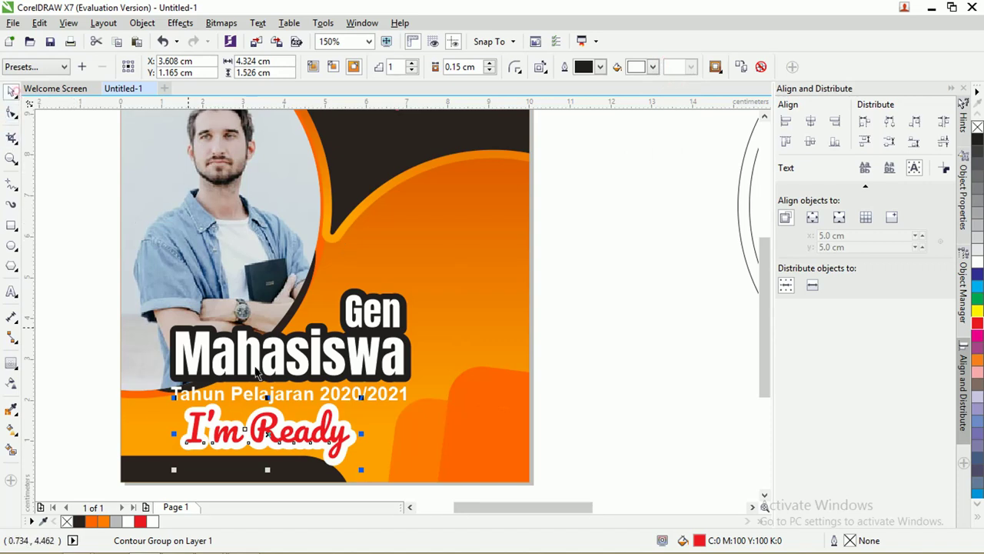
- Place a copy of the red "I'm Ready" text with its white contour above "Gen"
{"action": "left_click_drag", "start_coordinate": [267, 422], "coordinate": [409, 268]}
{"action": "right_click", "coordinate": [409, 267]}
{"action": "double_click", "coordinate": [410, 268]}
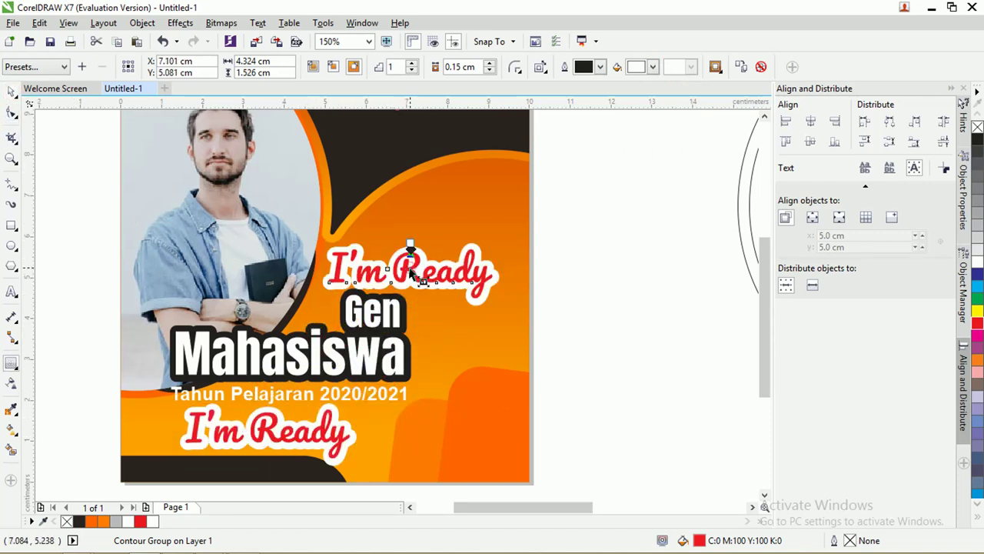
{"action": "left_click", "coordinate": [11, 94]}
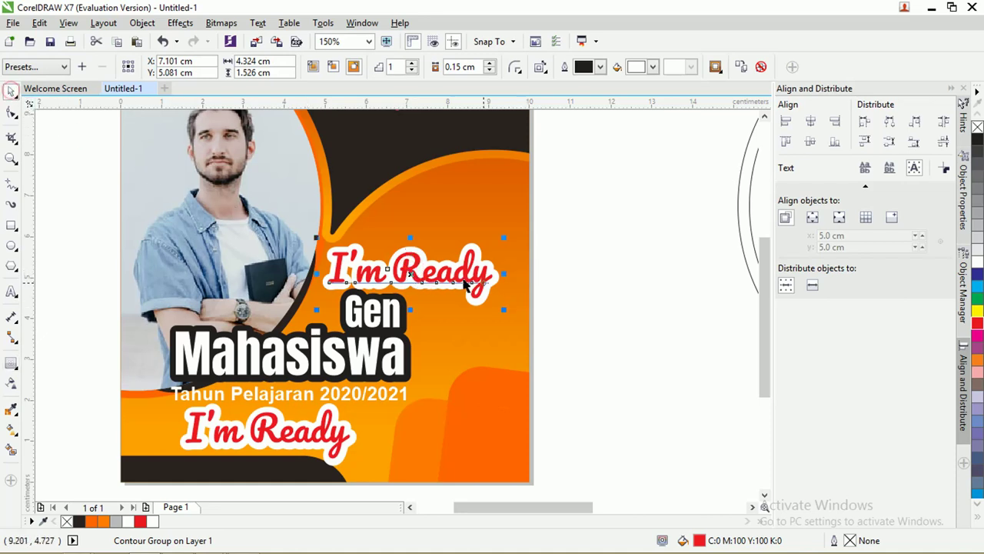
- Replace the copied "I'm Ready" text above "Gen" with "1 st" and move it further right
{"action": "double_click", "coordinate": [456, 275]}
{"action": "left_click", "coordinate": [456, 273]}
{"action": "key", "text": "ctrl+a"}
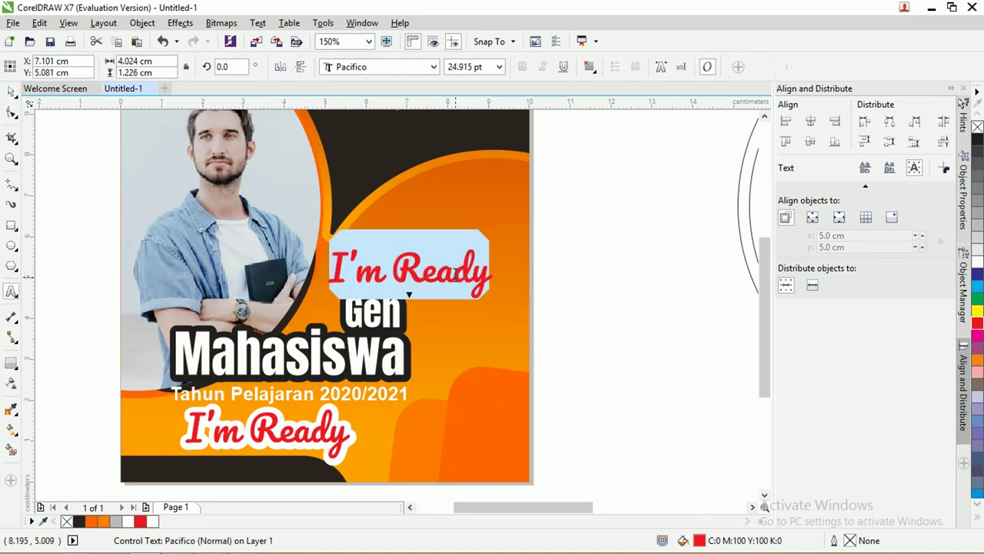
{"action": "key", "text": "Delete"}
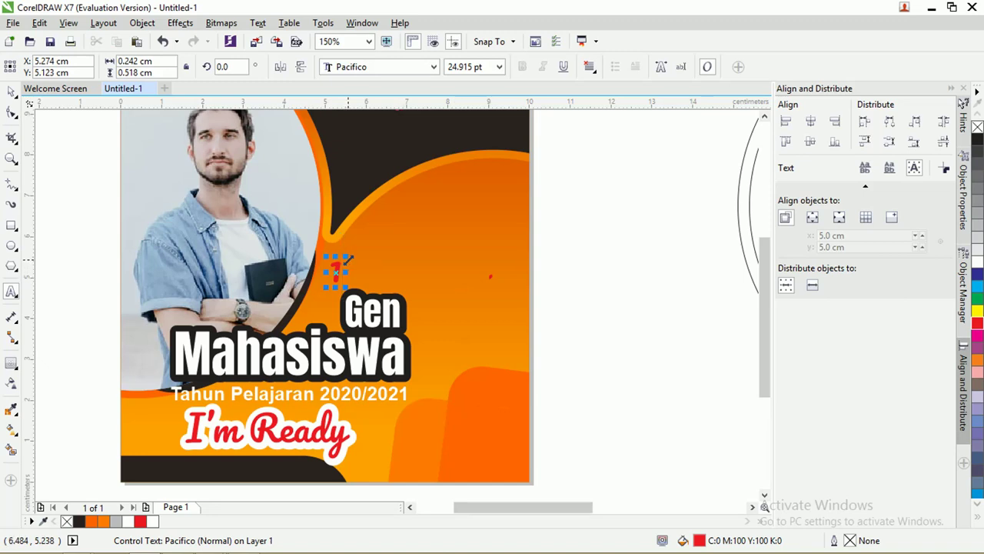
{"action": "type", "text": "1st"}
{"action": "left_click", "coordinate": [12, 91]}
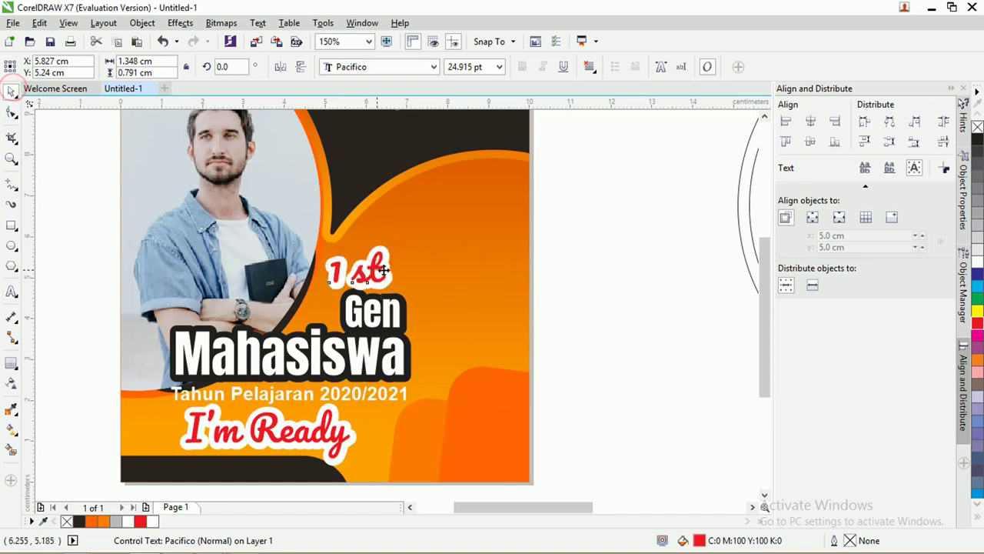
{"action": "mouse_move", "coordinate": [382, 269]}
{"action": "left_mouse_down"}
{"action": "mouse_move", "coordinate": [448, 276]}
{"action": "mouse_move", "coordinate": [394, 274]}
{"action": "left_mouse_up"}
- Change the "1 st" text to "ST", keeping its red fill and white contour
{"action": "double_click", "coordinate": [446, 275]}
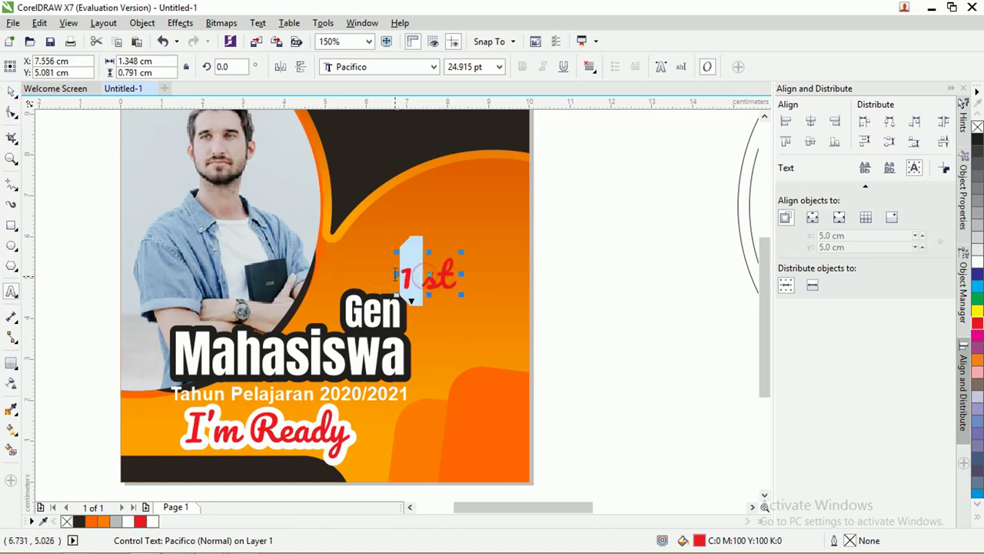
{"action": "key", "text": "Delete"}
{"action": "key", "text": "Delete"}
{"action": "type", "text": "ST"}
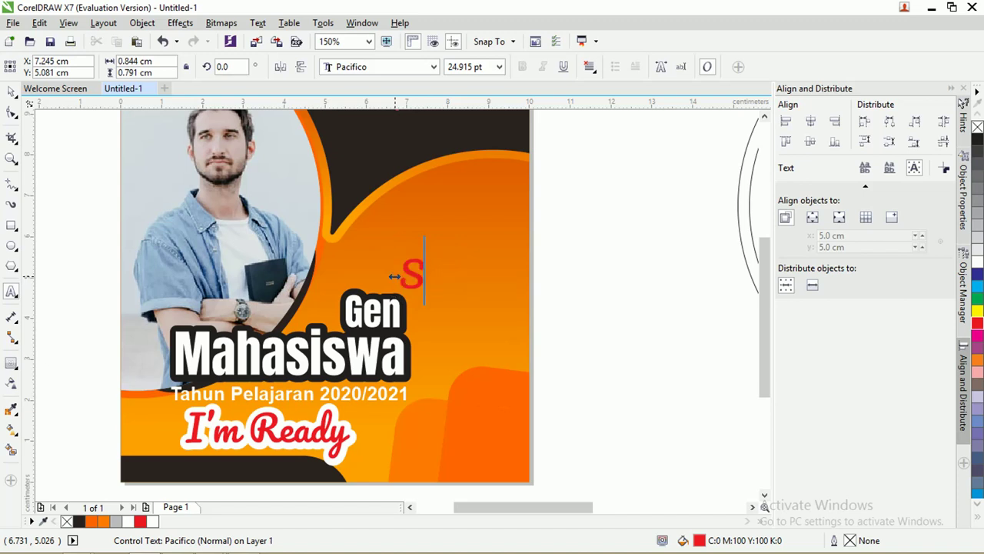
{"action": "left_click", "coordinate": [8, 92]}
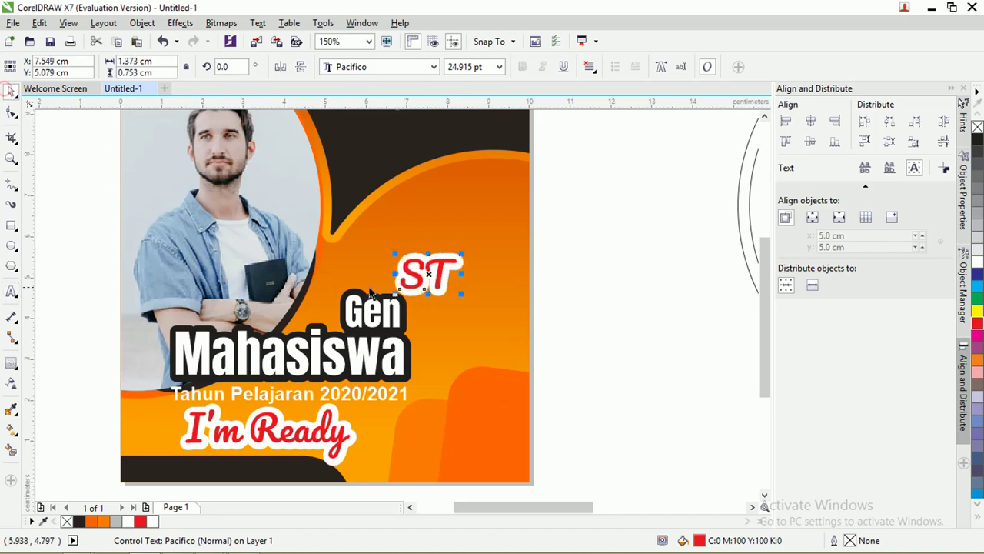
- Extend the "Gen" headline text to read "Gen 1"
{"action": "double_click", "coordinate": [395, 307]}
{"action": "type", "text": "1"}
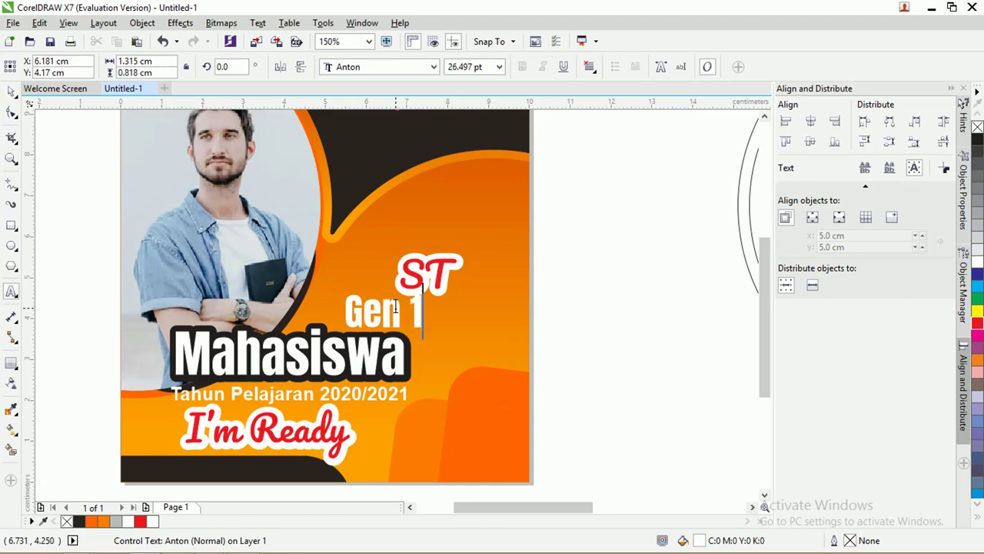
{"action": "left_click", "coordinate": [11, 91]}
{"action": "left_click", "coordinate": [40, 138]}
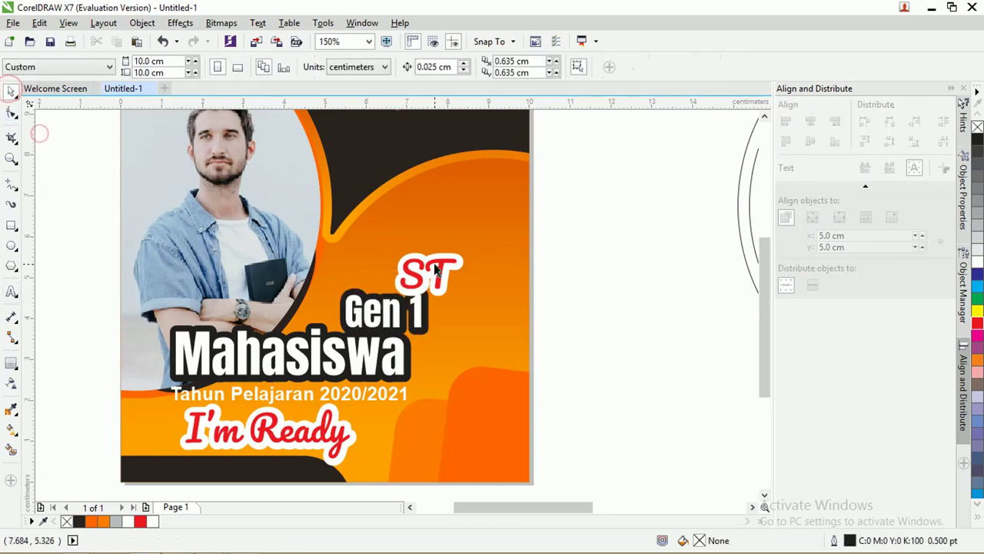
- Scale the "ST" text down to about 16.3 pt and set its contour offset to 0.1 cm
{"action": "left_click", "coordinate": [427, 273]}
{"action": "left_click_drag", "start_coordinate": [464, 253], "coordinate": [444, 274]}
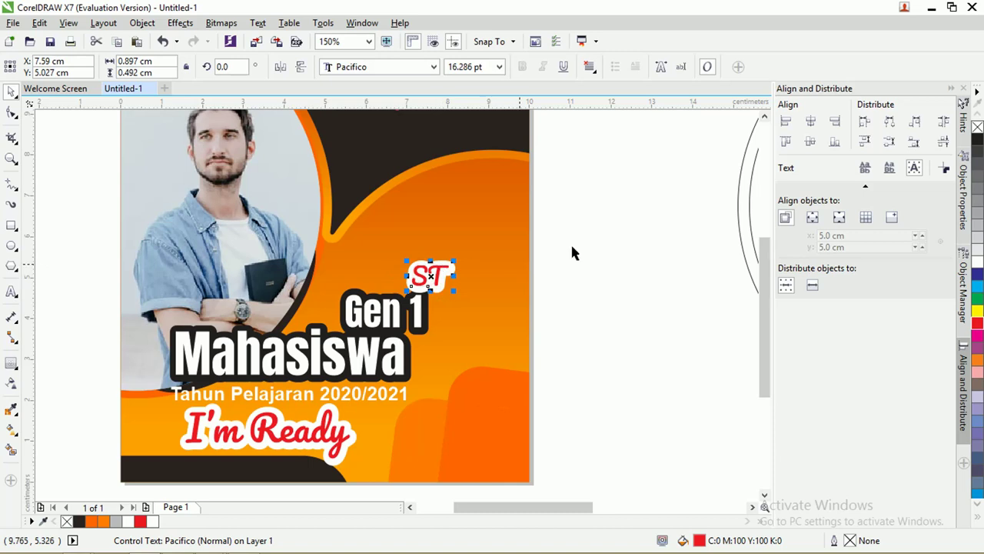
{"action": "left_click", "coordinate": [12, 361]}
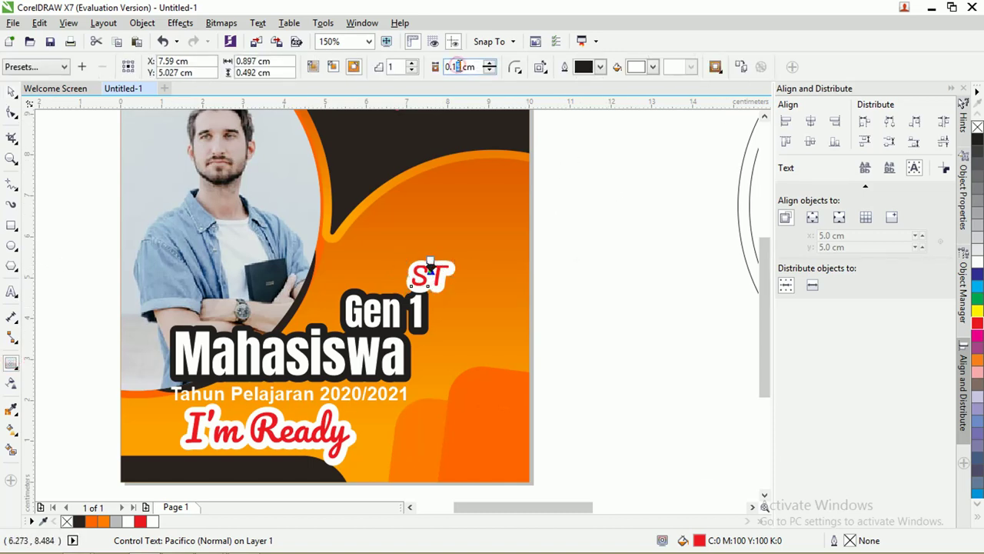
{"action": "key", "text": "Return"}
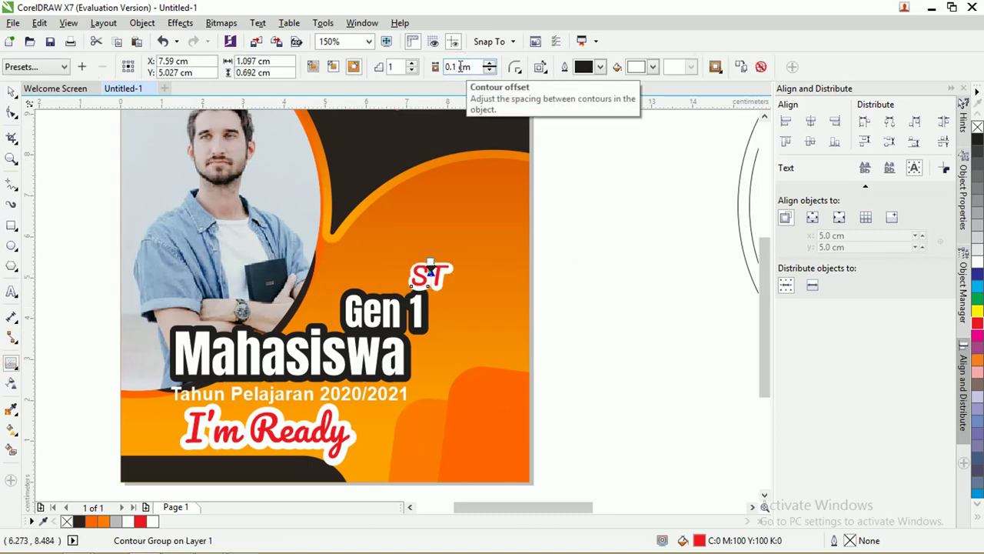
{"action": "left_click", "coordinate": [625, 230]}
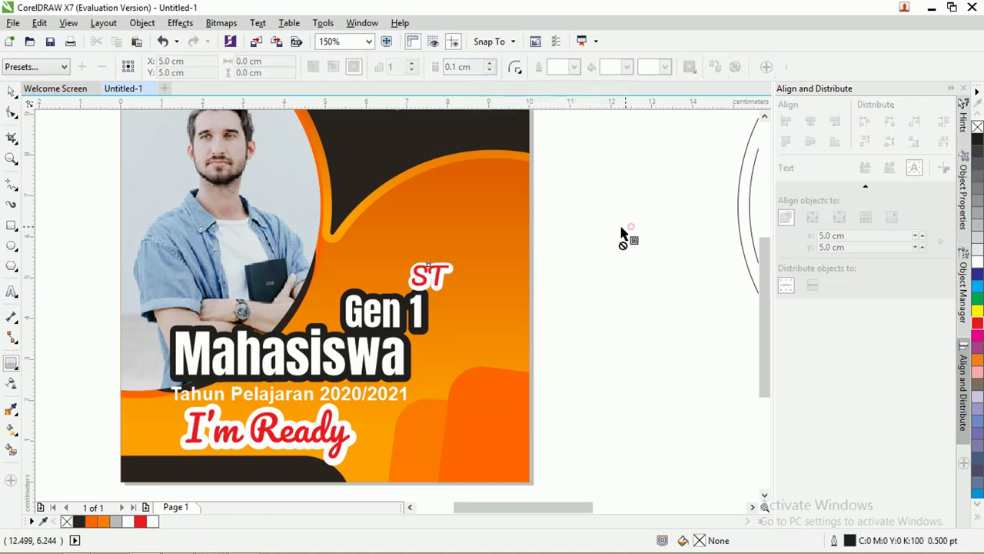
- Move the "ST" text slightly up and to the right, above the "1" of "Gen 1"
{"action": "left_click", "coordinate": [12, 91]}
{"action": "left_click_drag", "start_coordinate": [436, 282], "coordinate": [442, 277]}
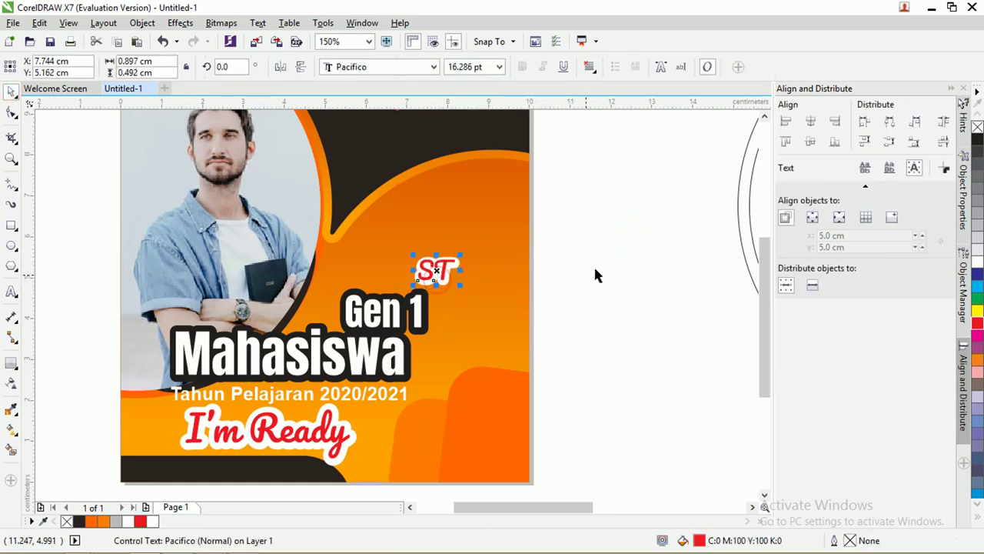
{"action": "left_click", "coordinate": [611, 242]}
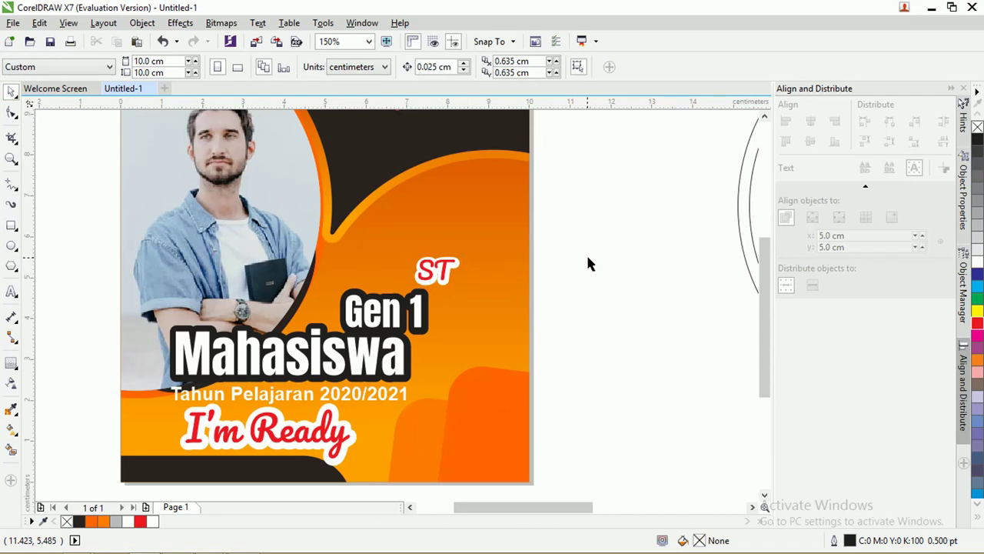
- Draw a circle about 0.25 cm across above the "ST" text, filled with white and without an outline
{"action": "left_click", "coordinate": [11, 245]}
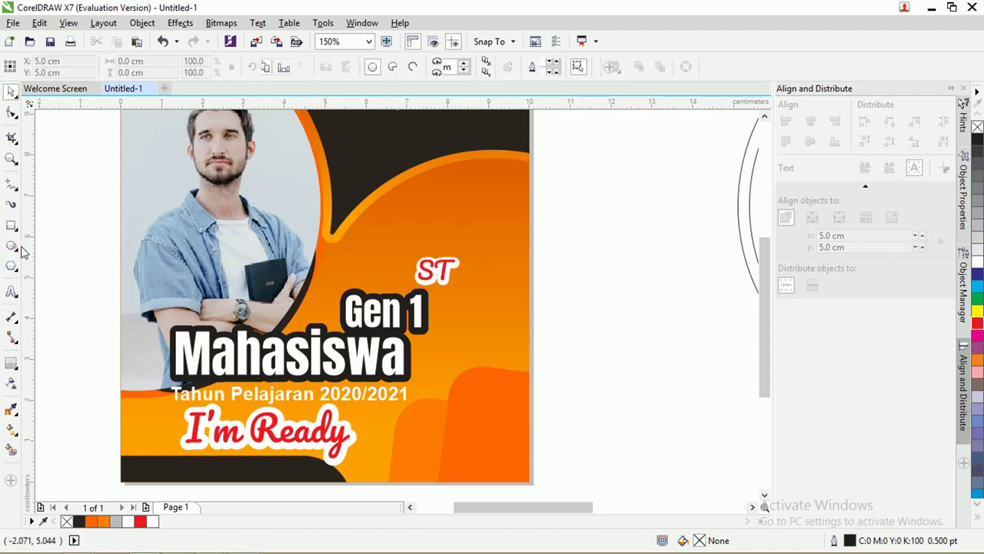
{"action": "left_click_drag", "start_coordinate": [377, 209], "coordinate": [386, 218]}
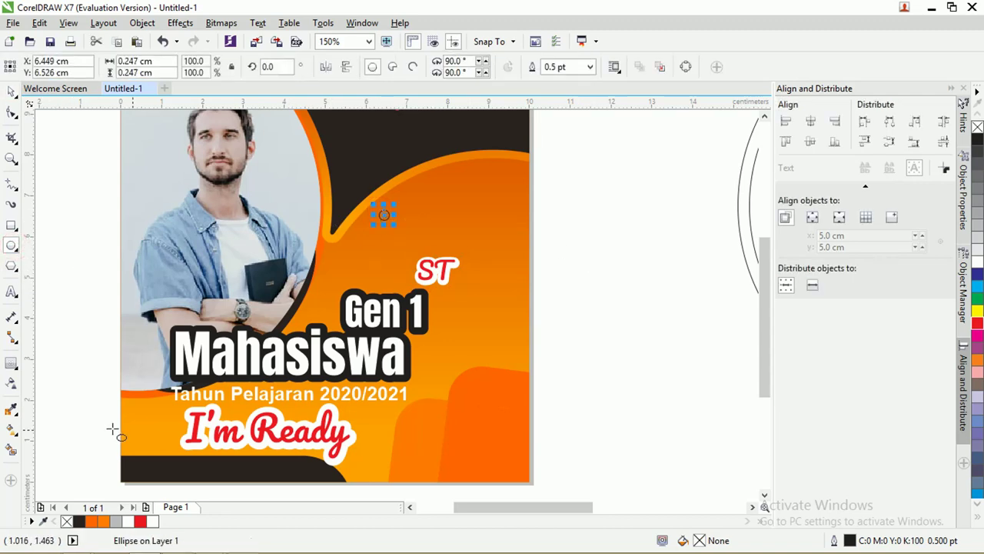
{"action": "left_click", "coordinate": [153, 522]}
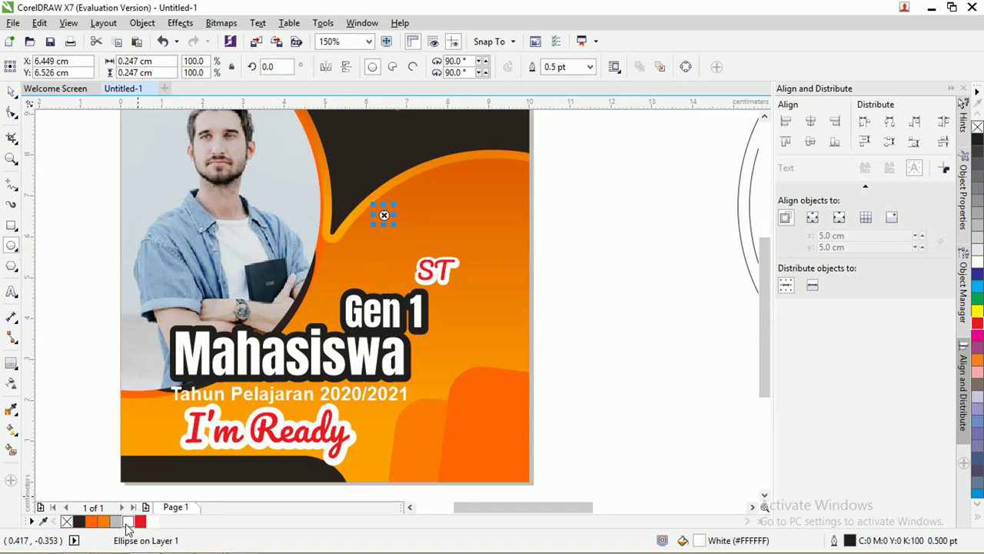
{"action": "left_click", "coordinate": [127, 525]}
{"action": "right_click", "coordinate": [67, 522]}
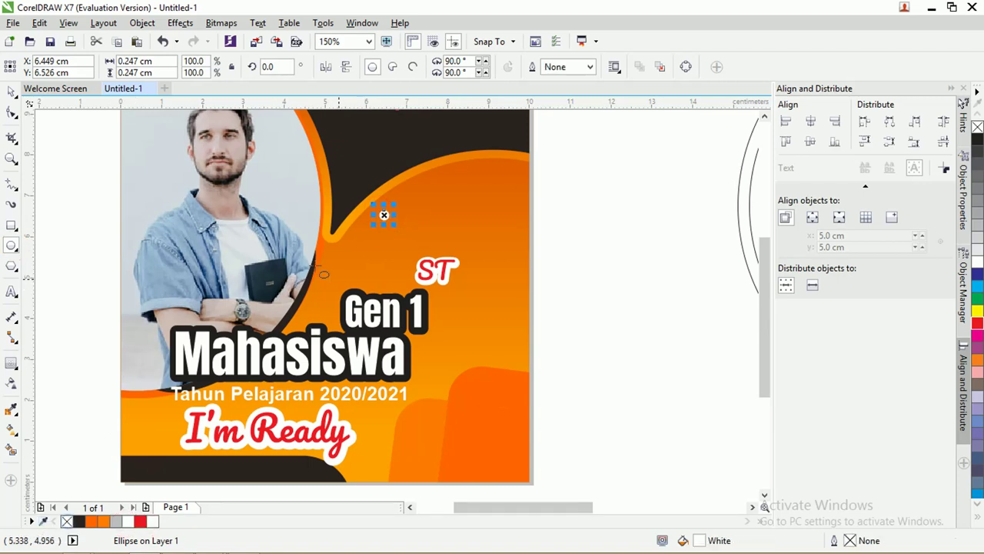
{"action": "scroll", "coordinate": [392, 214], "scroll_direction": "up", "scroll_amount": 2}
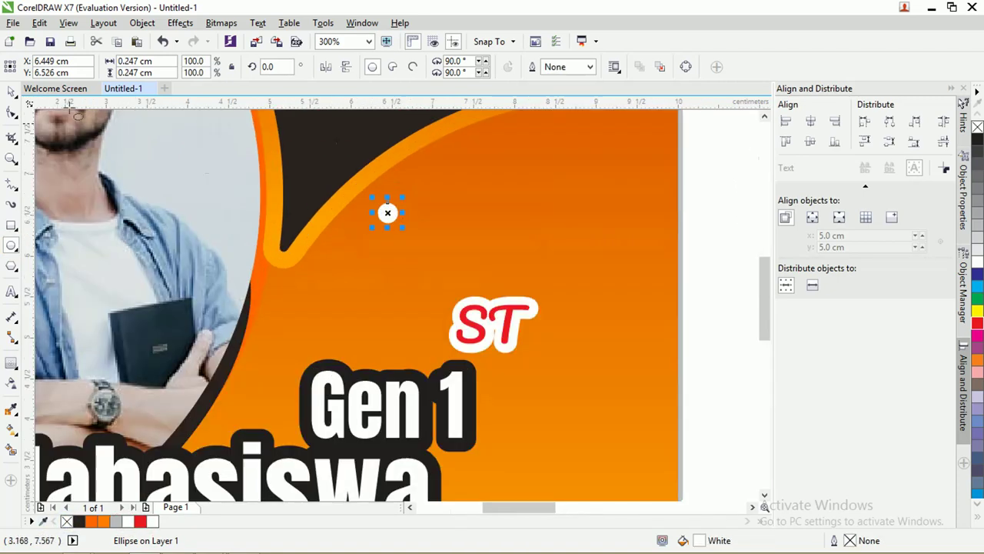
{"action": "left_click", "coordinate": [12, 92]}
{"action": "left_click", "coordinate": [719, 196]}
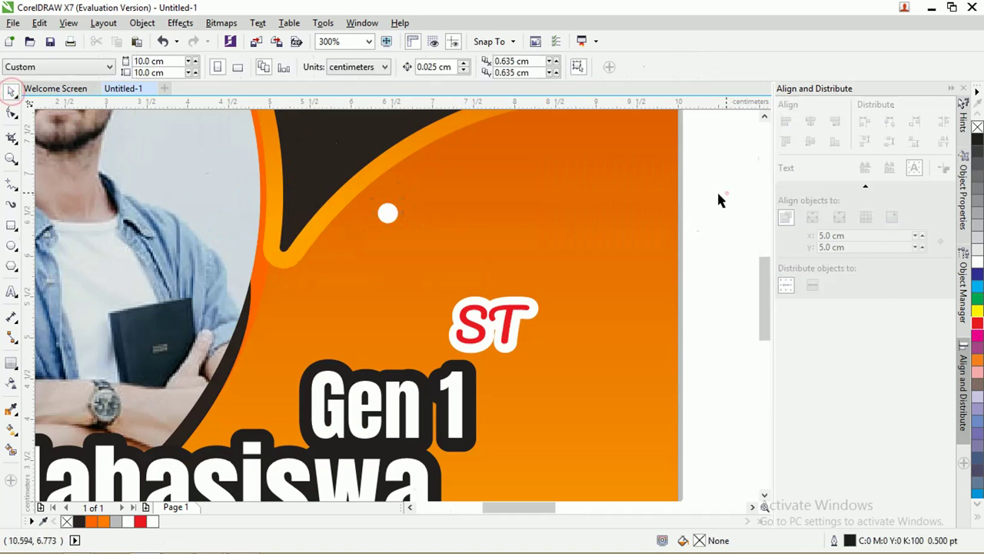
- Duplicate the white circle to the right at equal spacing to form a row of five dots
{"action": "left_click", "coordinate": [390, 214]}
{"action": "scroll", "coordinate": [398, 214], "scroll_direction": "up", "scroll_amount": 2}
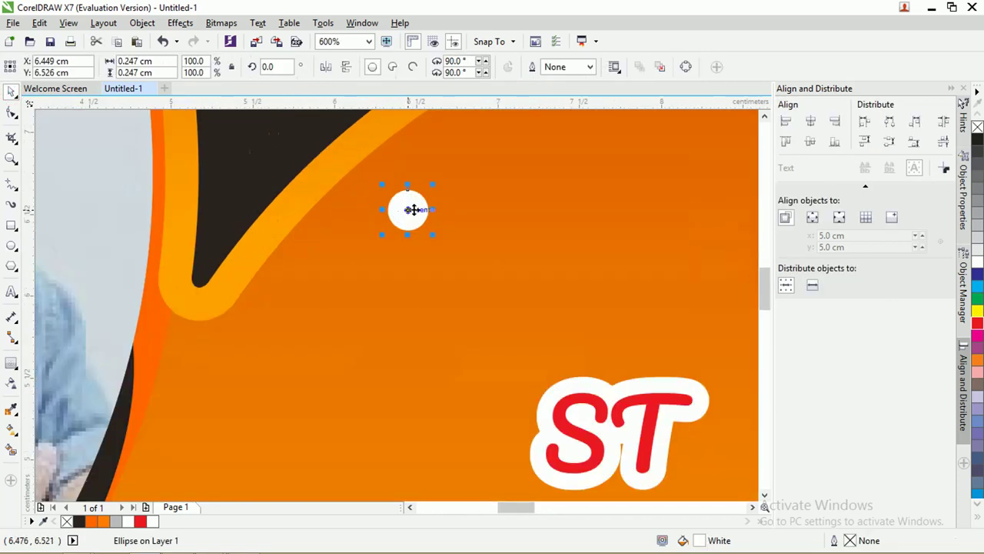
{"action": "left_click_drag", "start_coordinate": [413, 209], "coordinate": [467, 207]}
{"action": "right_click", "coordinate": [467, 207]}
{"action": "key", "text": "ctrl+r"}
{"action": "key", "text": "ctrl+r"}
{"action": "key", "text": "ctrl+r"}
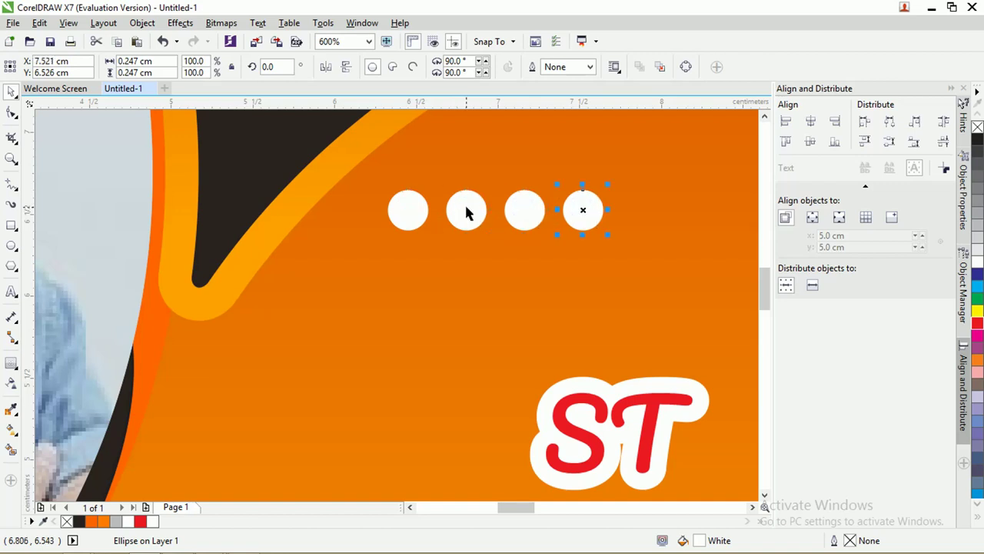
- Select all five white dots and place a copy of the row directly below it
{"action": "left_click", "coordinate": [428, 207], "text": "shift"}
{"action": "left_click", "coordinate": [466, 211], "text": "shift"}
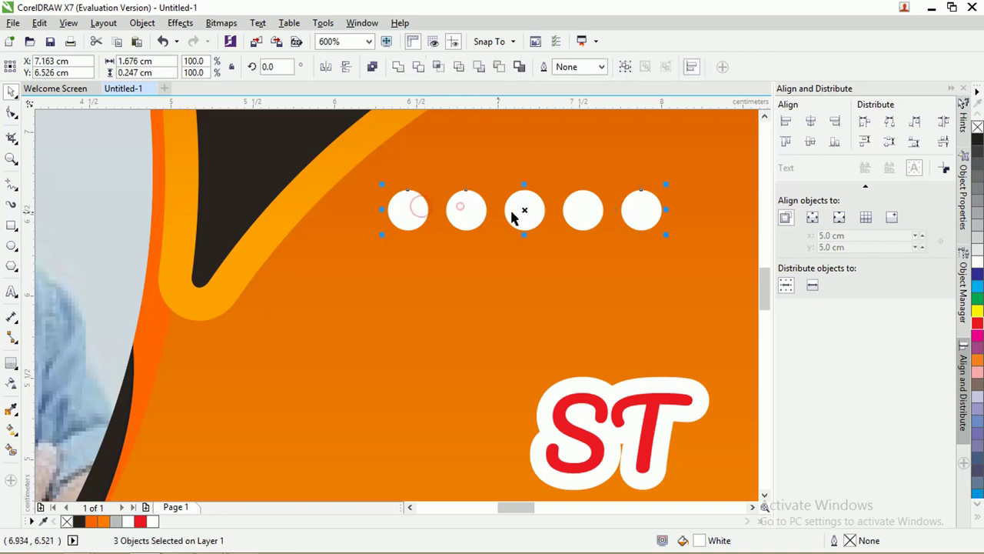
{"action": "left_click", "coordinate": [521, 209], "text": "shift"}
{"action": "left_click", "coordinate": [583, 214], "text": "shift"}
{"action": "left_click_drag", "start_coordinate": [585, 211], "coordinate": [573, 246]}
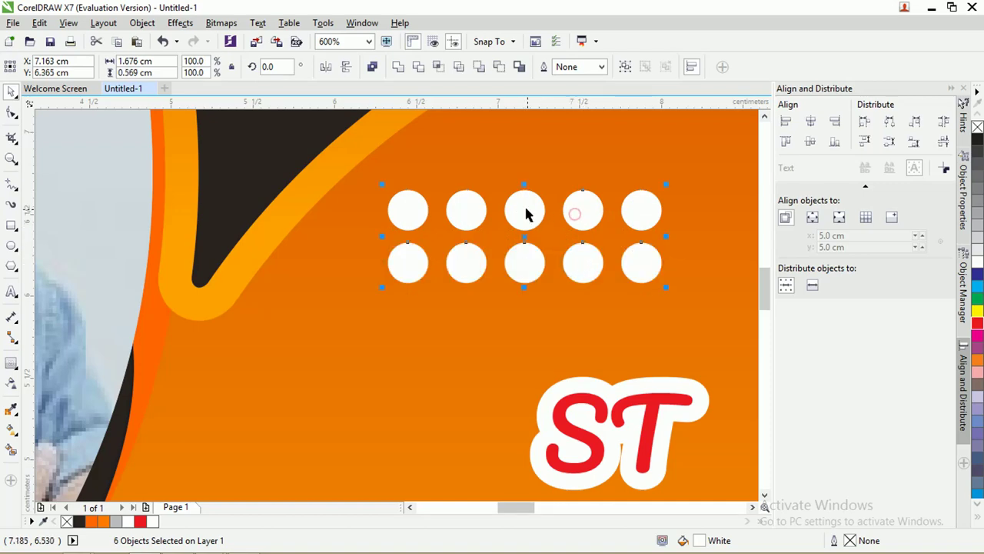
- Group the ten dots at about 0.85 cm wide and place vertical copies near the page's lower-left and lower-right corners
{"action": "left_click", "coordinate": [526, 212]}
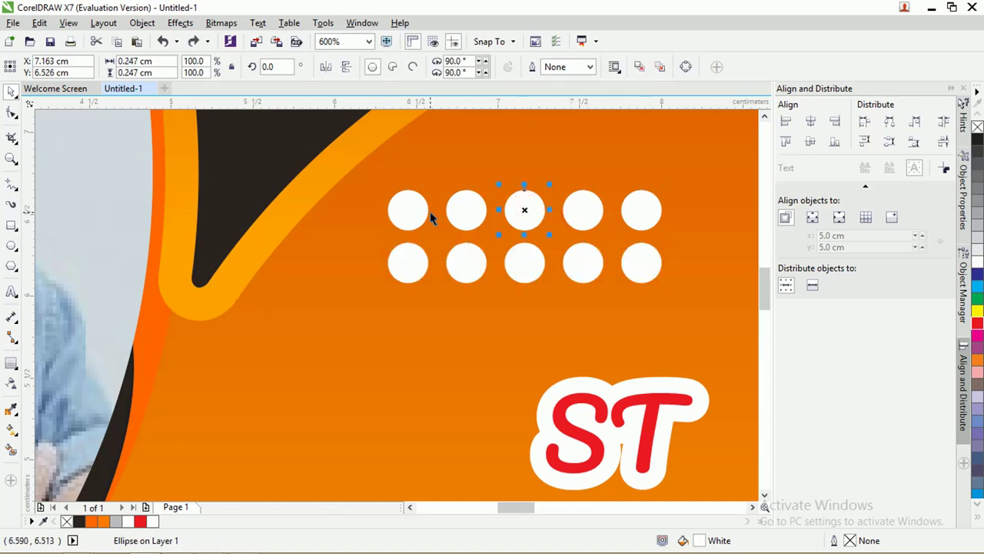
{"action": "scroll", "coordinate": [429, 211], "scroll_direction": "down", "scroll_amount": 2}
{"action": "left_click_drag", "start_coordinate": [607, 241], "coordinate": [413, 202]}
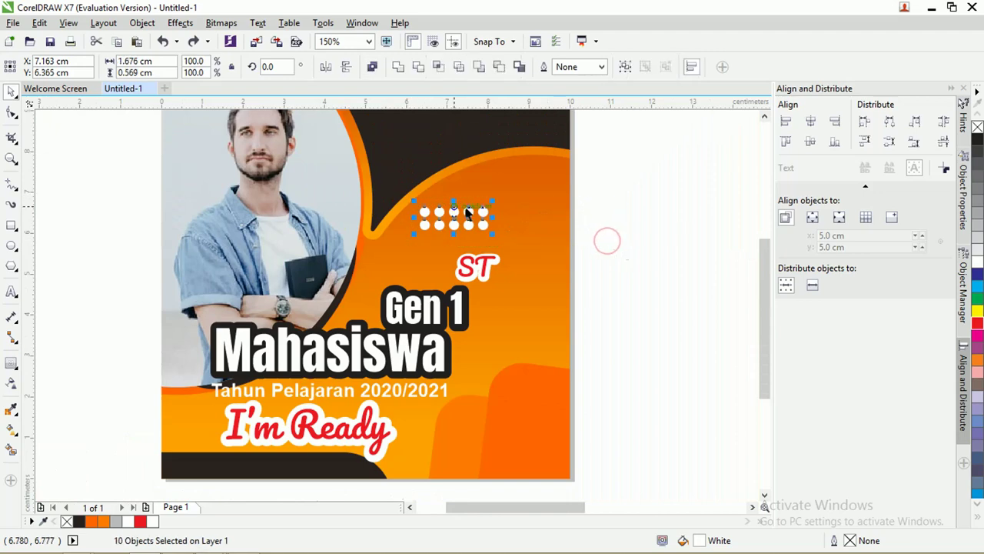
{"action": "scroll", "coordinate": [515, 238], "scroll_direction": "up", "scroll_amount": 1}
{"action": "left_click_drag", "start_coordinate": [523, 231], "coordinate": [180, 393]}
{"action": "scroll", "coordinate": [446, 204], "scroll_direction": "down", "scroll_amount": 2}
{"action": "scroll", "coordinate": [454, 206], "scroll_direction": "up", "scroll_amount": 2}
{"action": "scroll", "coordinate": [445, 208], "scroll_direction": "down", "scroll_amount": 1}
{"action": "key", "text": "ctrl+g"}
{"action": "left_click", "coordinate": [618, 406]}
{"action": "left_click", "coordinate": [620, 314]}
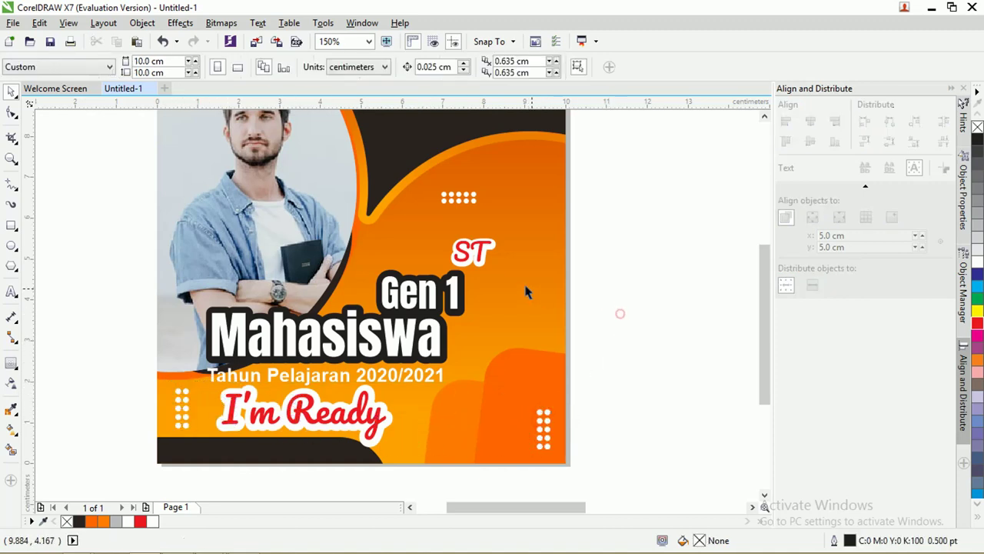
- Scale the horizontal dot group above "ST" up to about 1.23 cm wide
{"action": "key", "text": "F4"}
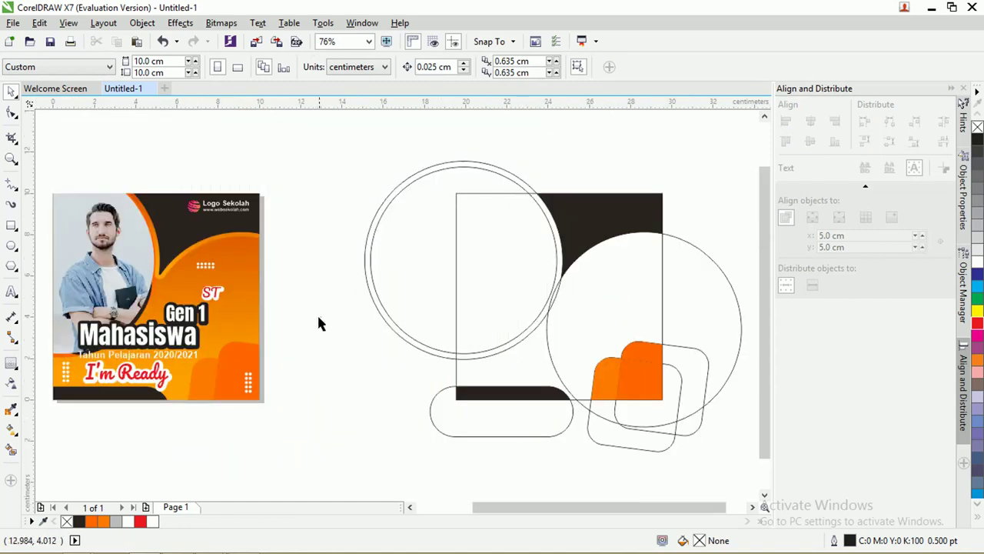
{"action": "key", "text": "z"}
{"action": "left_click_drag", "start_coordinate": [40, 176], "coordinate": [682, 450]}
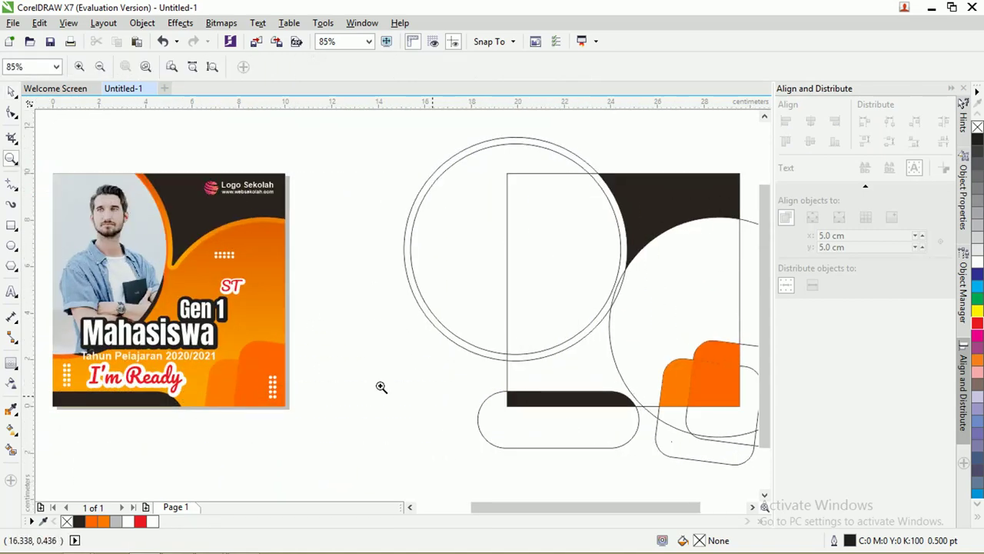
{"action": "left_click", "coordinate": [10, 92]}
{"action": "left_click", "coordinate": [223, 257]}
{"action": "scroll", "coordinate": [225, 260], "scroll_direction": "up", "scroll_amount": 3}
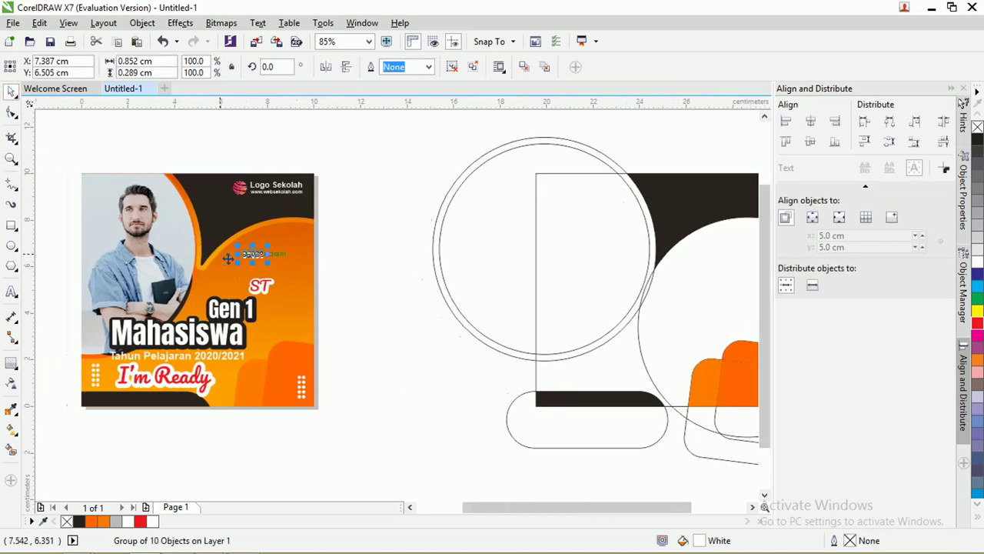
{"action": "mouse_move", "coordinate": [298, 246]}
{"action": "left_mouse_down"}
{"action": "mouse_move", "coordinate": [320, 248]}
{"action": "mouse_move", "coordinate": [279, 251]}
{"action": "left_mouse_up"}
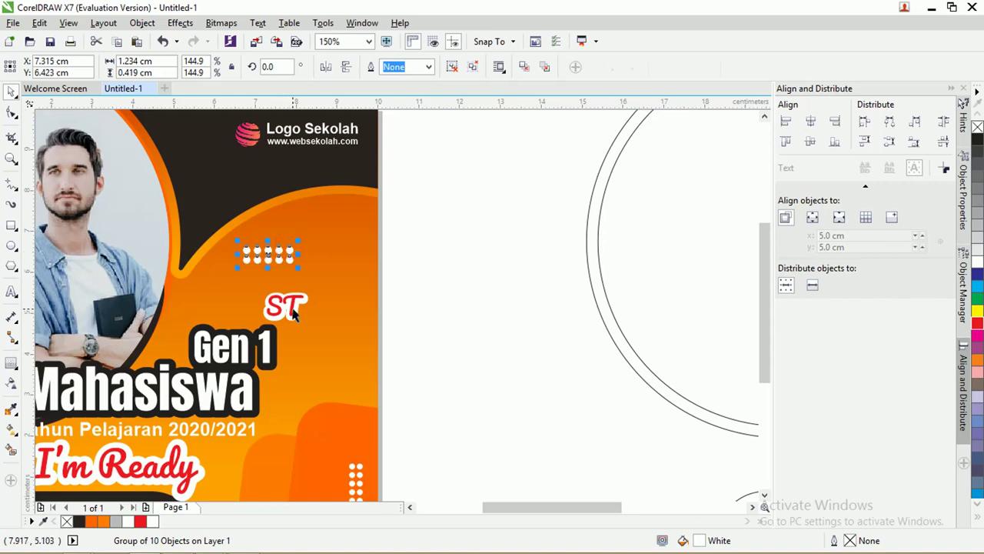
- Shift "Gen 1" left to line up with the right end of "Mahasiswa", and move "ST" left above it
{"action": "left_click_drag", "start_coordinate": [293, 312], "coordinate": [260, 306]}
{"action": "left_click_drag", "start_coordinate": [265, 350], "coordinate": [244, 347]}
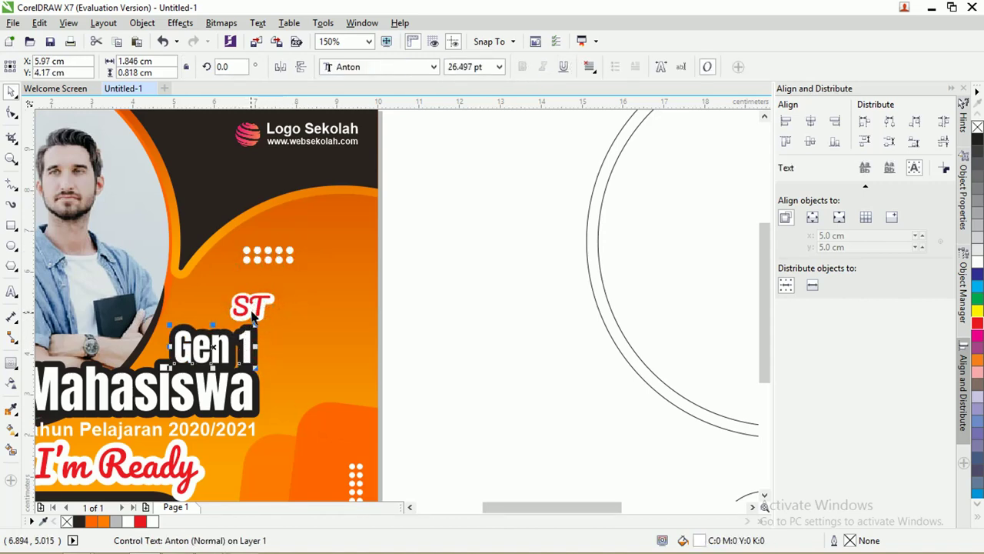
{"action": "left_click_drag", "start_coordinate": [251, 310], "coordinate": [242, 306]}
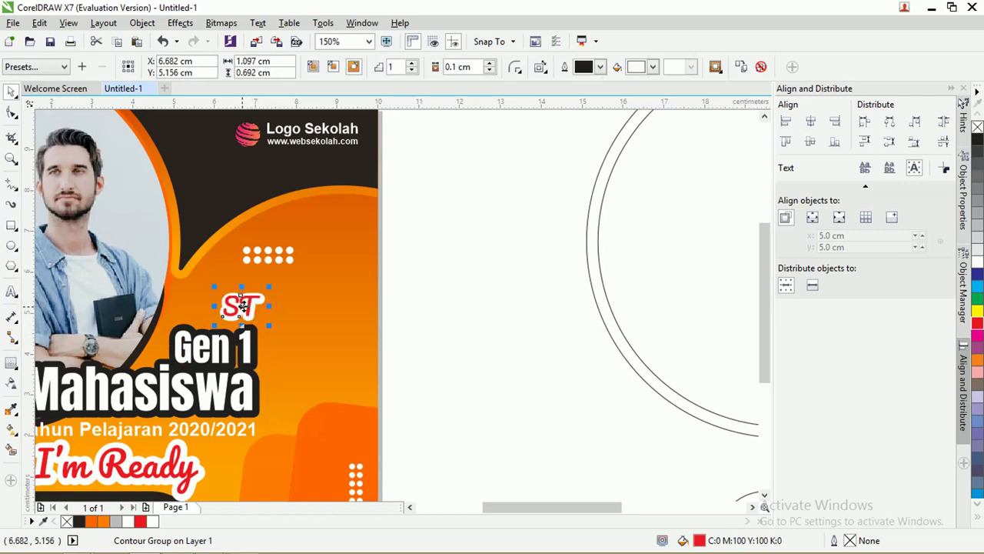
- Enlarge the horizontal dot group further to about 1.34 cm wide and bring the whole page into view
{"action": "left_click_drag", "start_coordinate": [268, 264], "coordinate": [286, 250]}
{"action": "scroll", "coordinate": [306, 269], "scroll_direction": "down", "scroll_amount": 2}
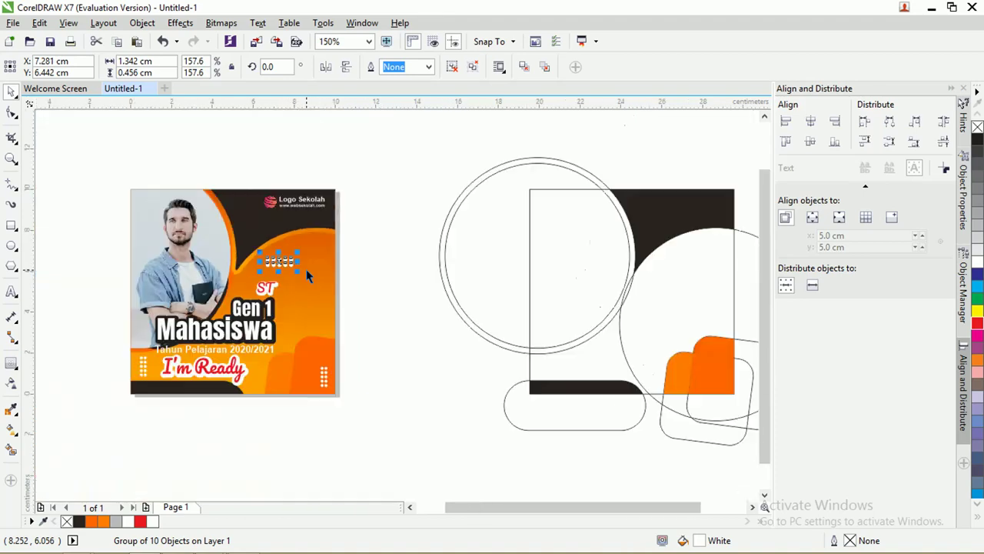
{"action": "key", "text": "z"}
{"action": "left_click_drag", "start_coordinate": [366, 417], "coordinate": [117, 162]}
{"action": "left_click", "coordinate": [12, 90]}
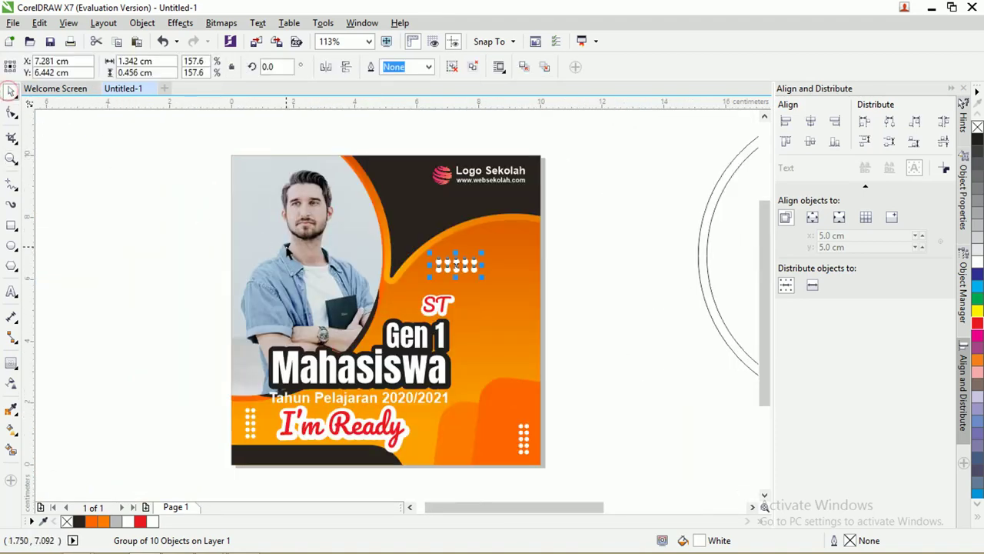